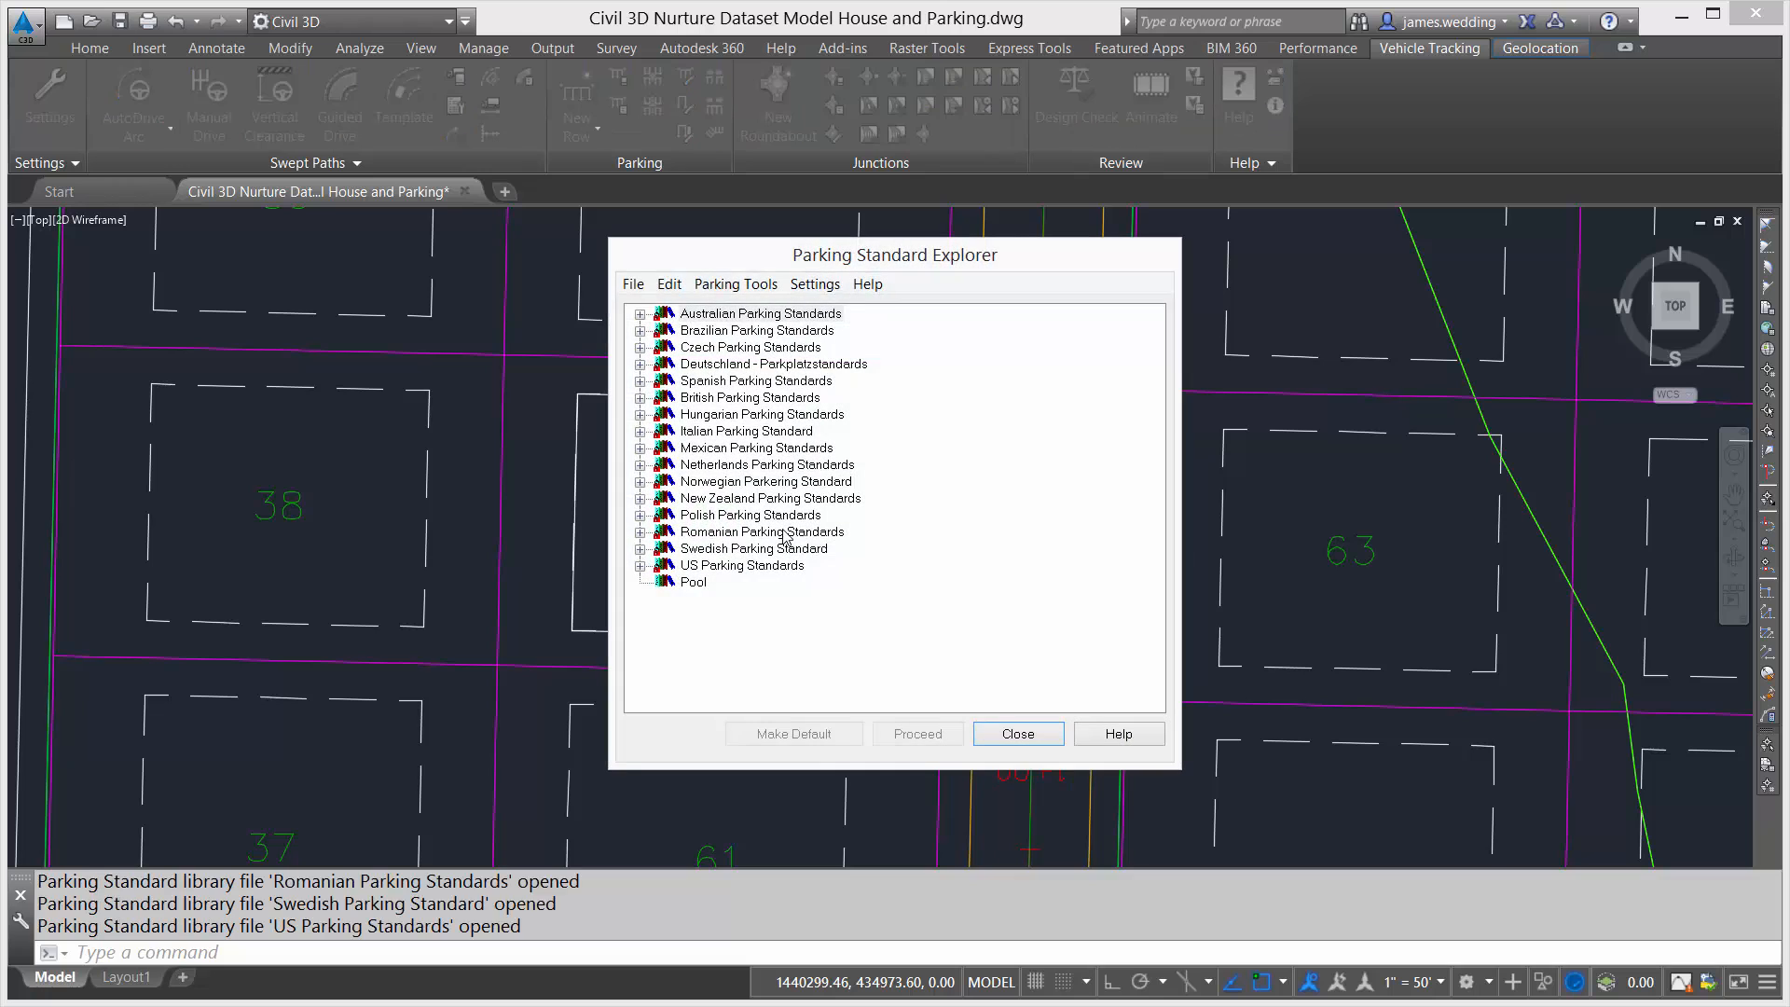
Base the new parking row on the US standard ITE Guideline for Parking Facility Location and Design, accepting its suggested name and drawing settings
click(641, 566)
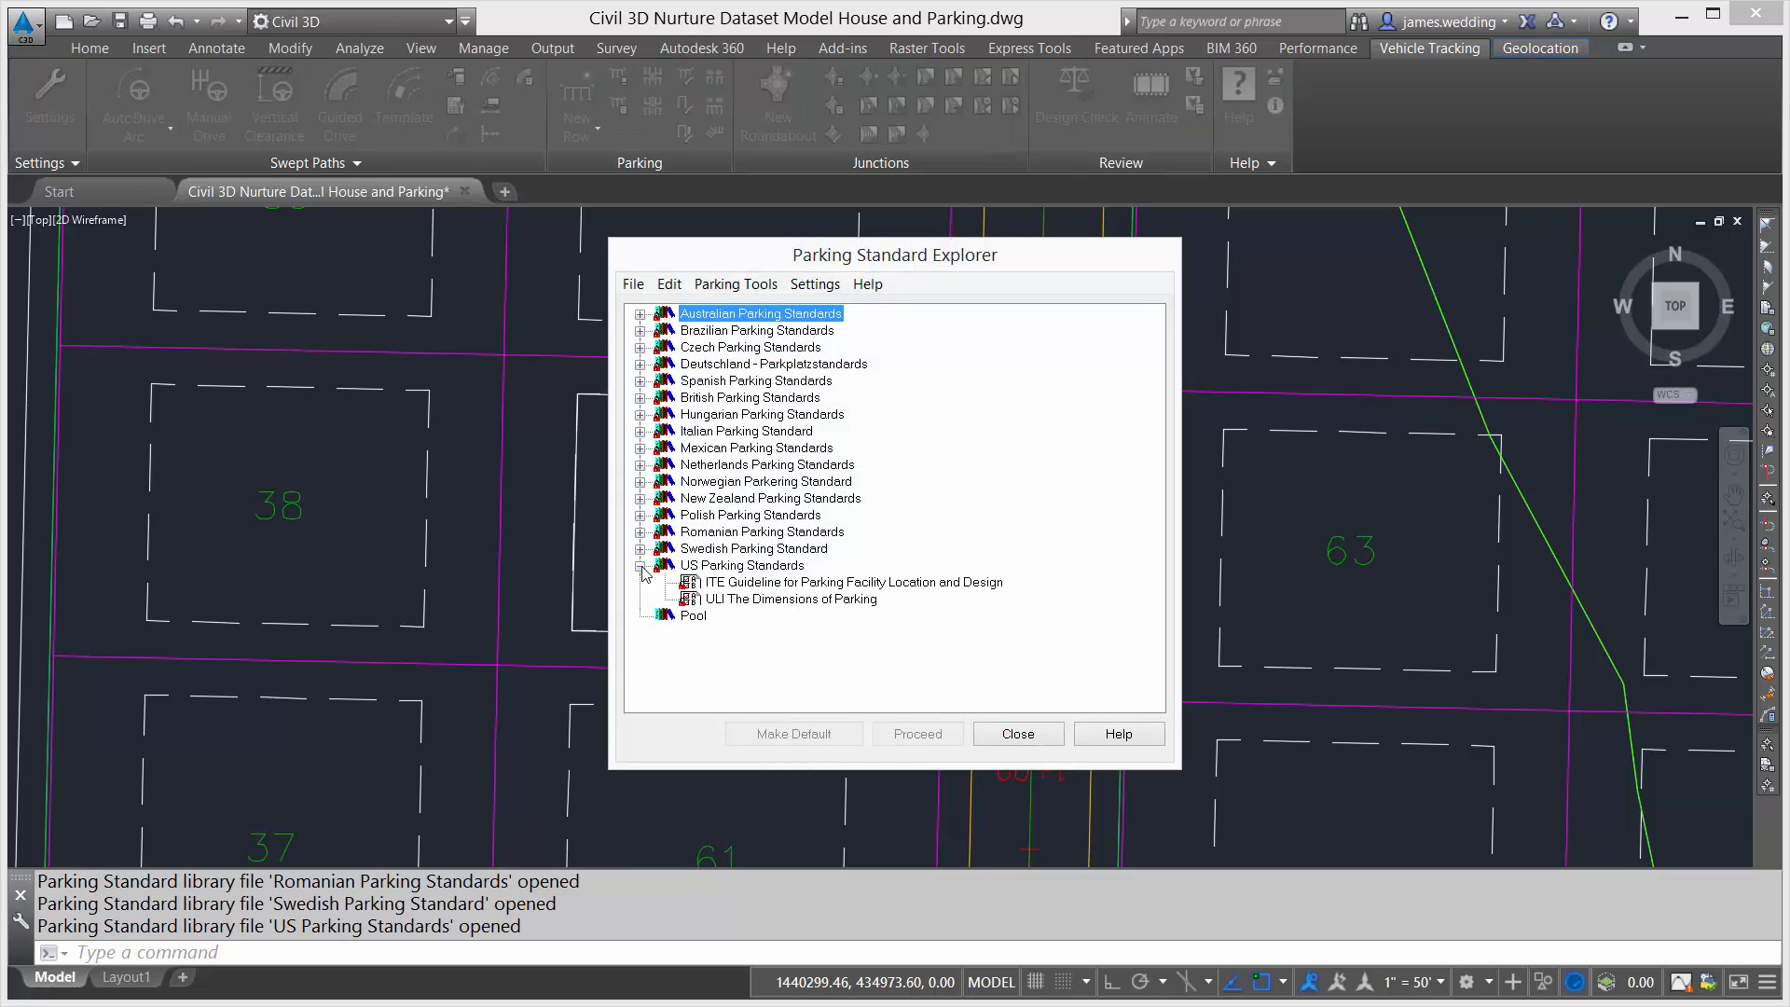
click(753, 582)
click(918, 734)
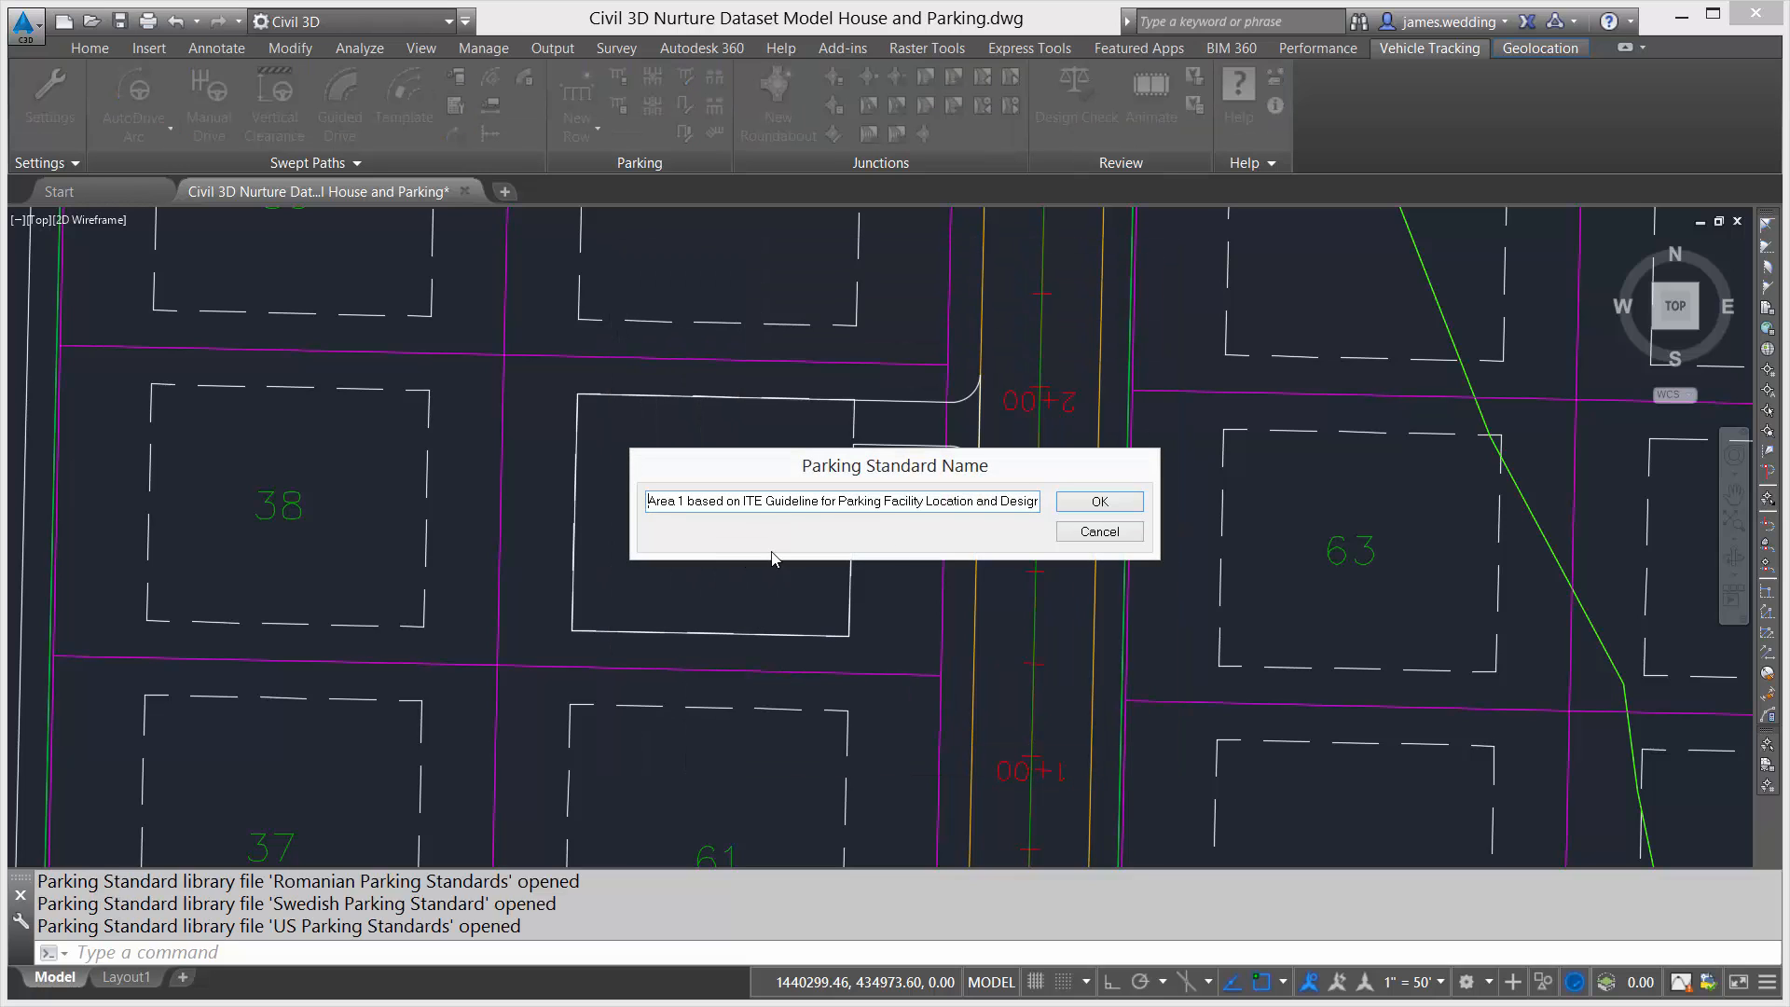
click(1093, 506)
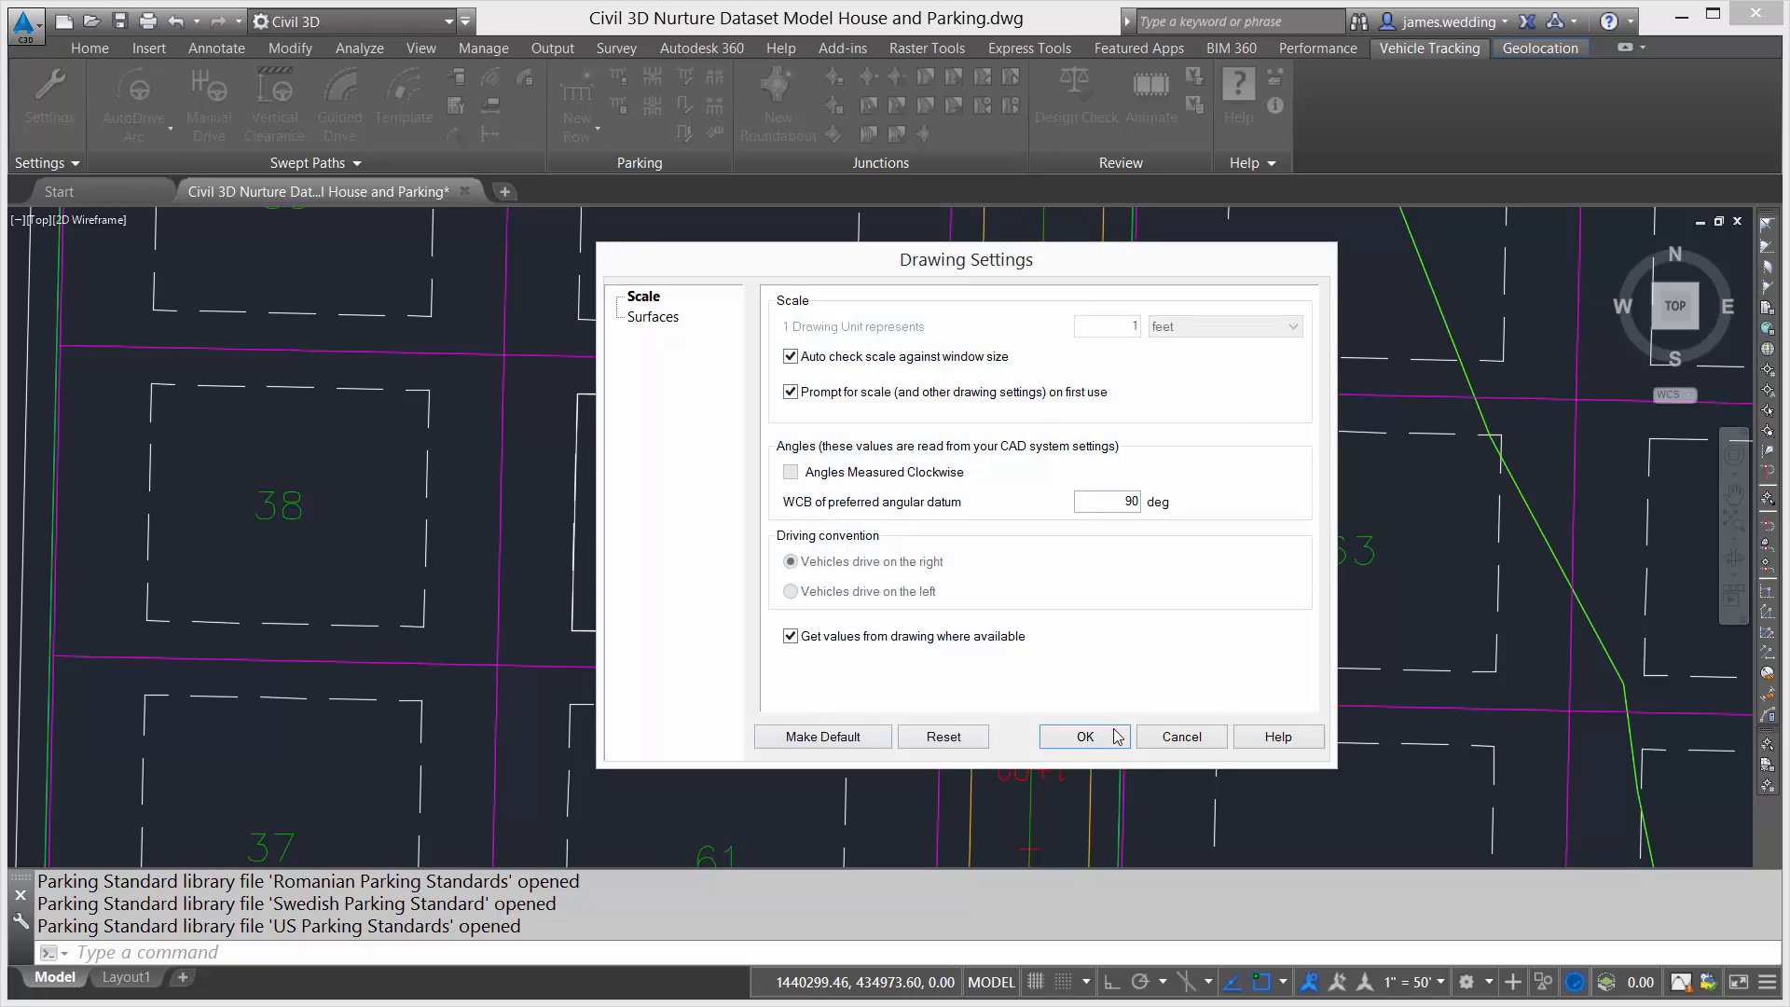
click(1085, 737)
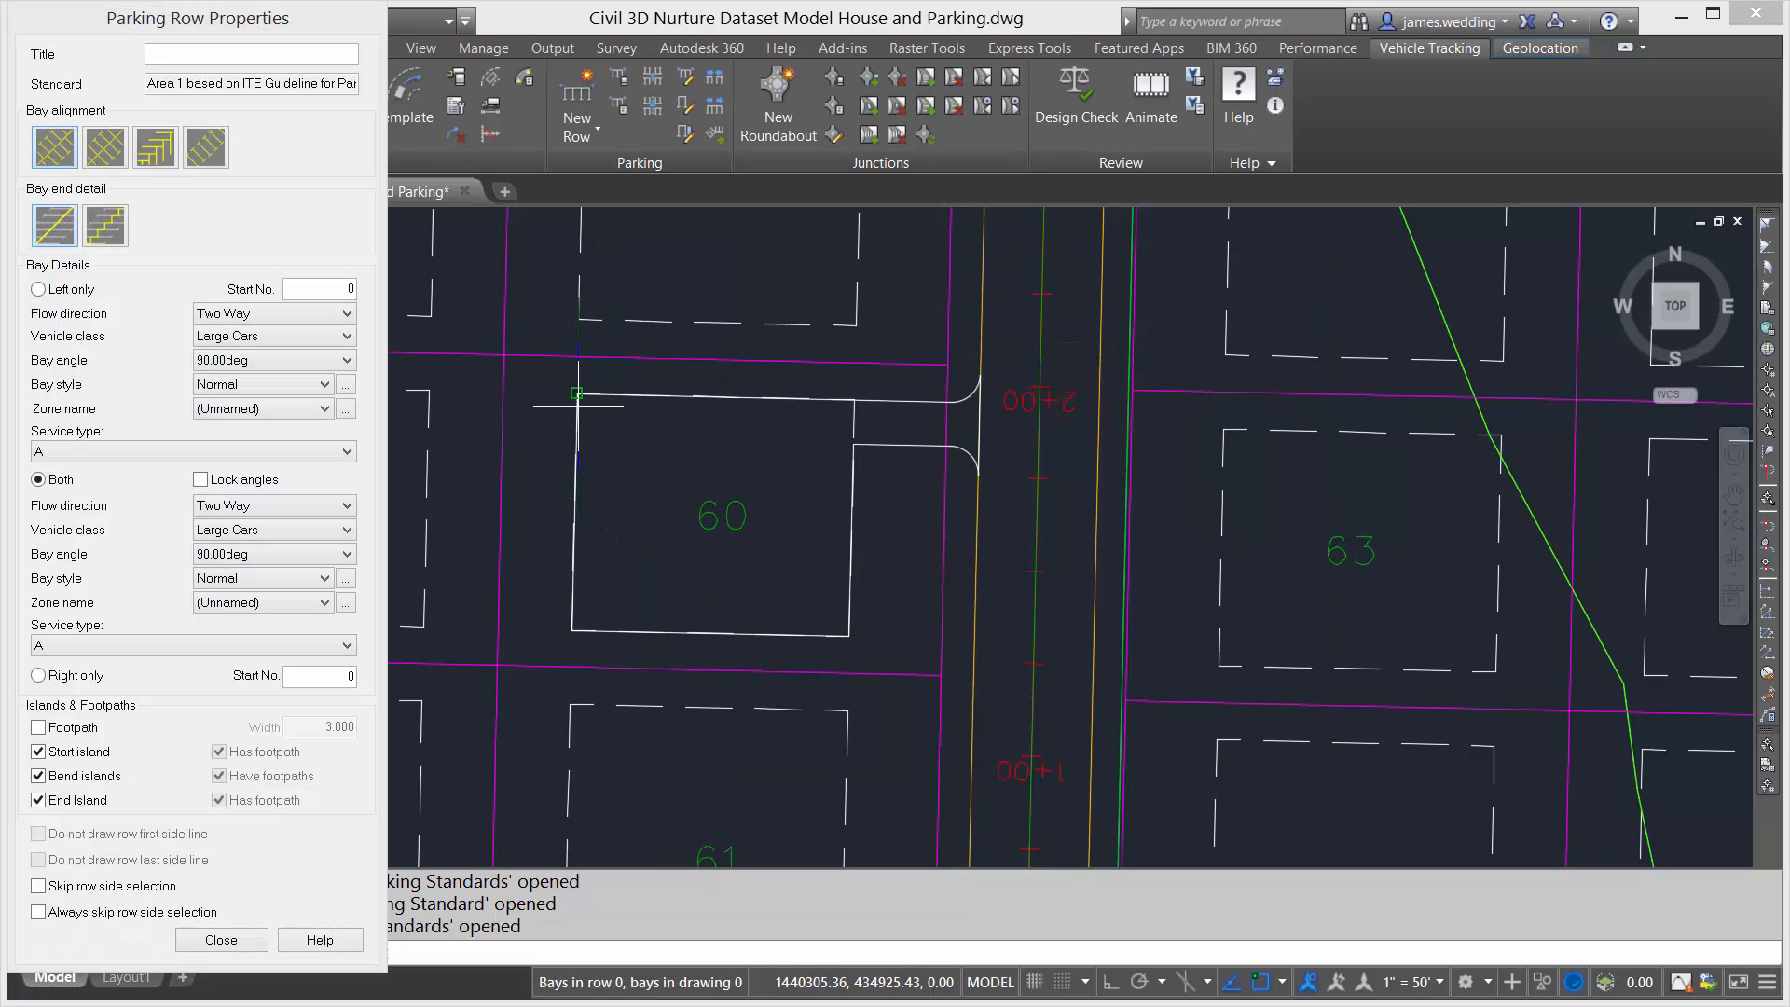
Lay out a parking row along the west, south and east edges of the lot 60 outline, keeping only the inner bays
click(577, 394)
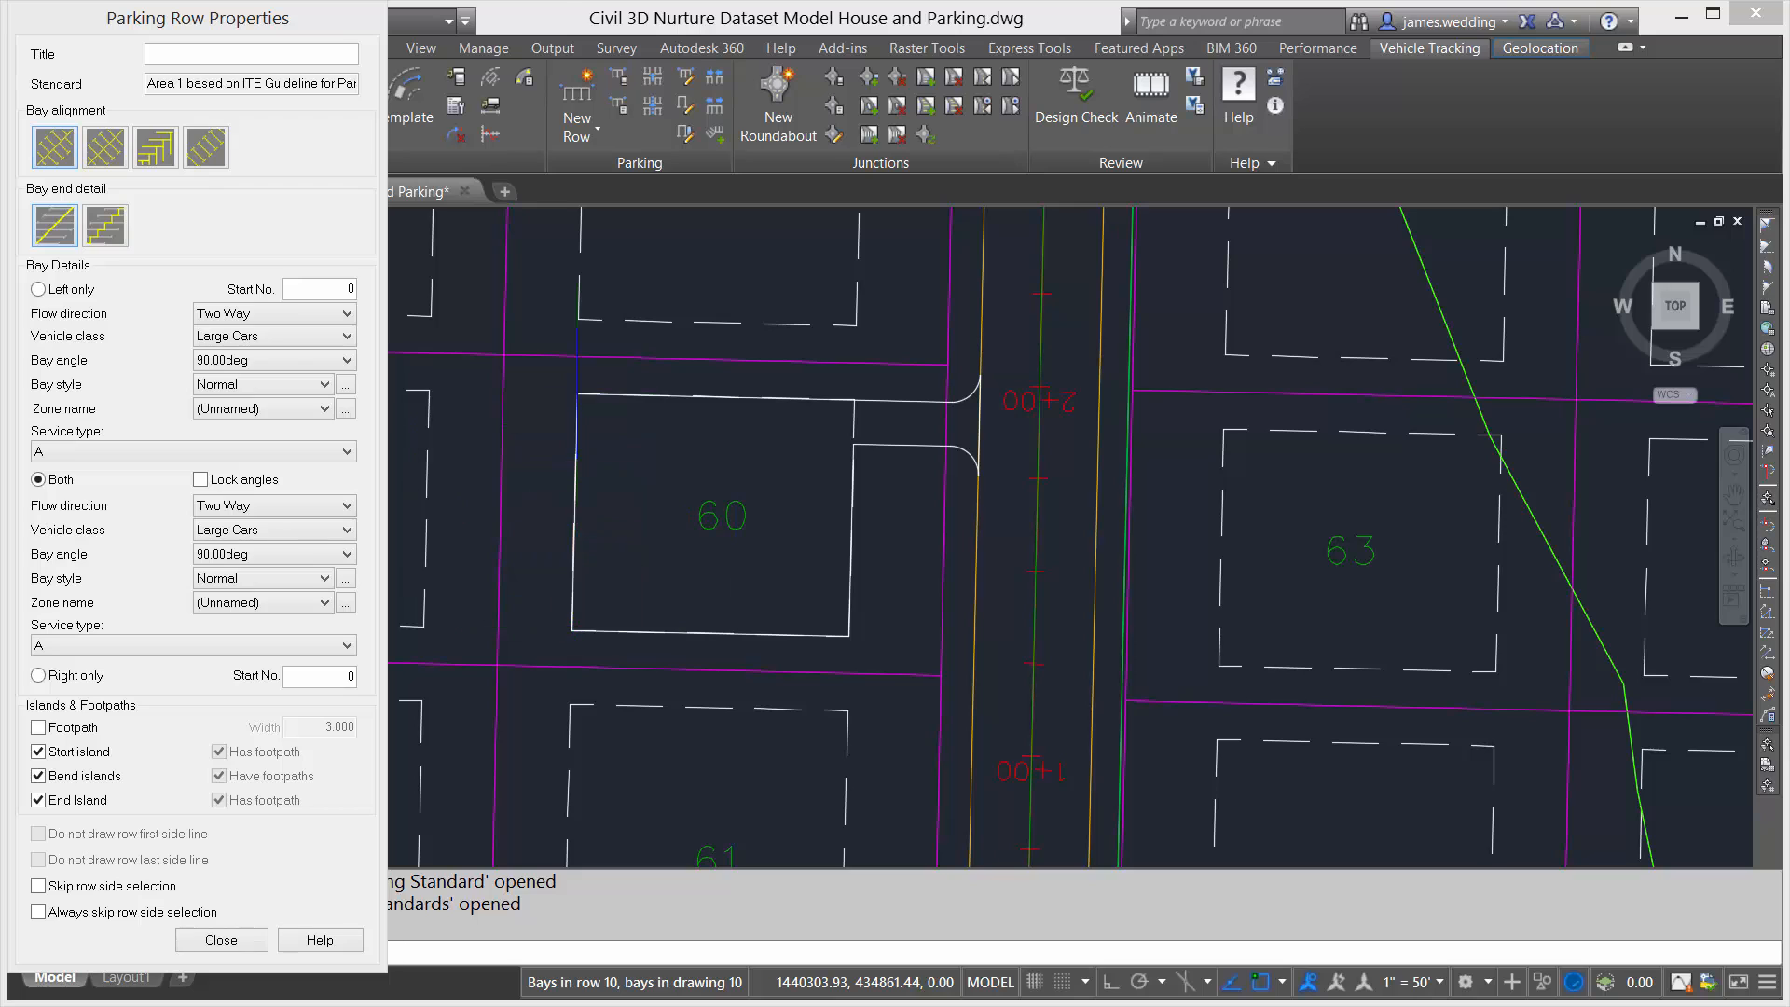
click(574, 632)
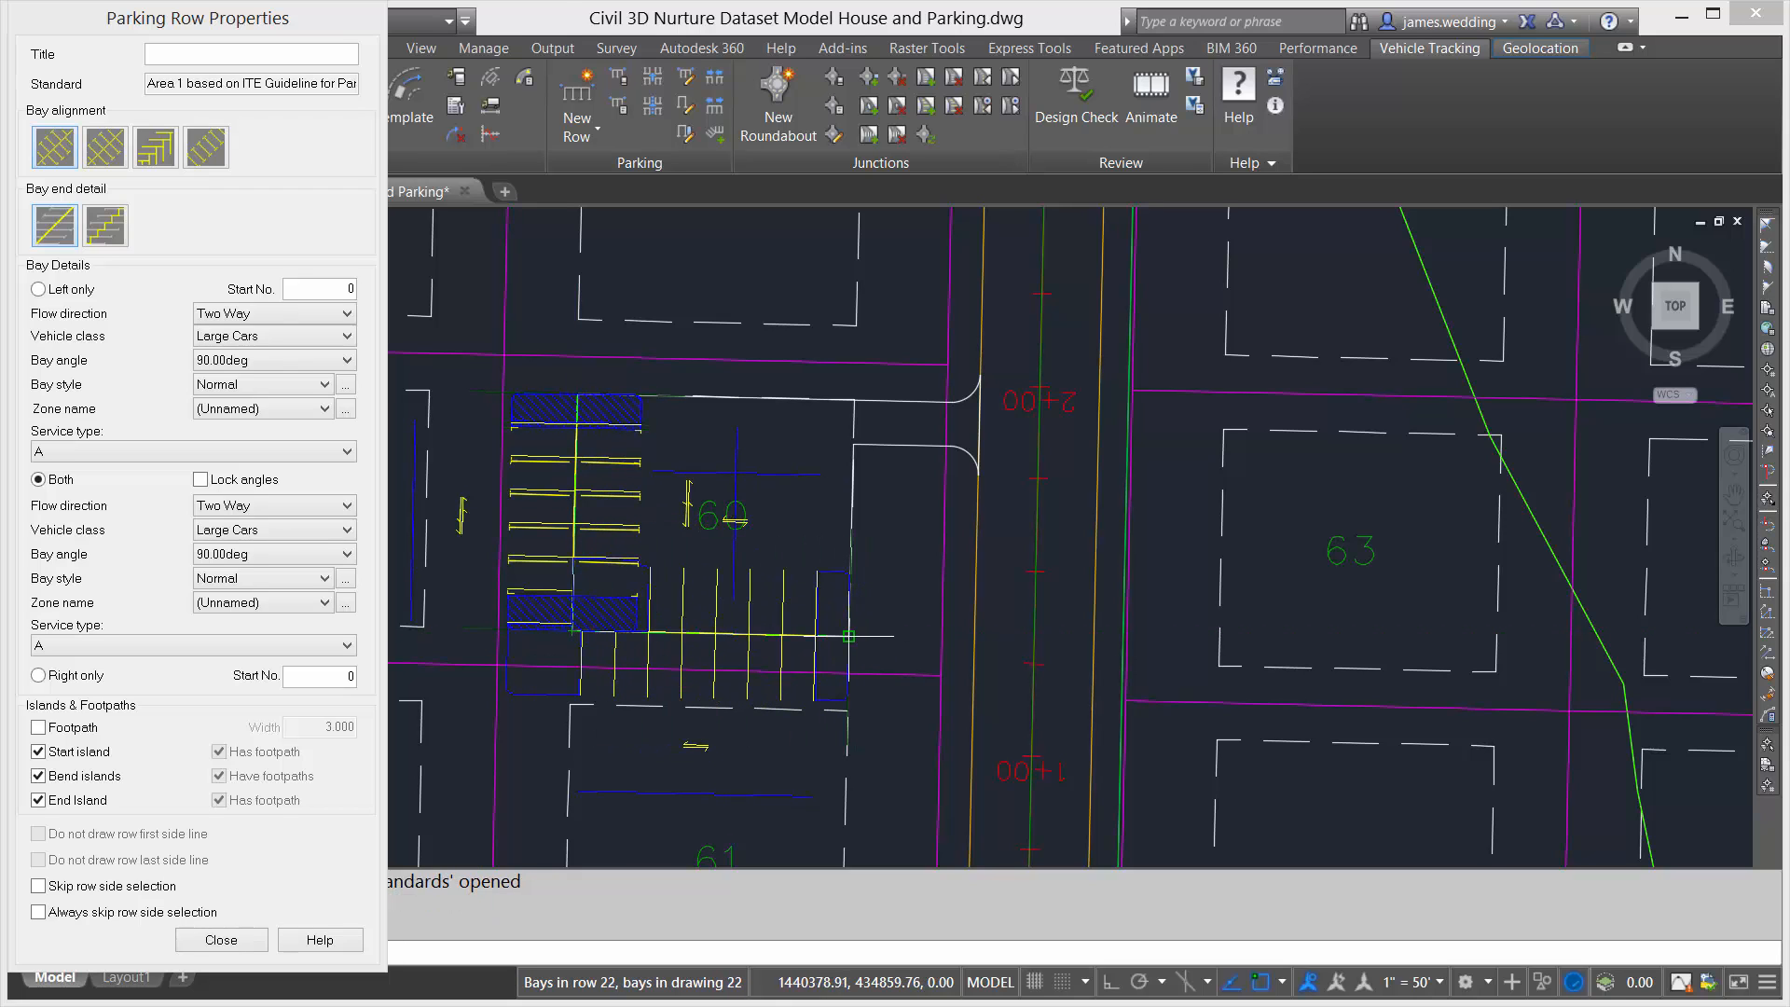
click(848, 636)
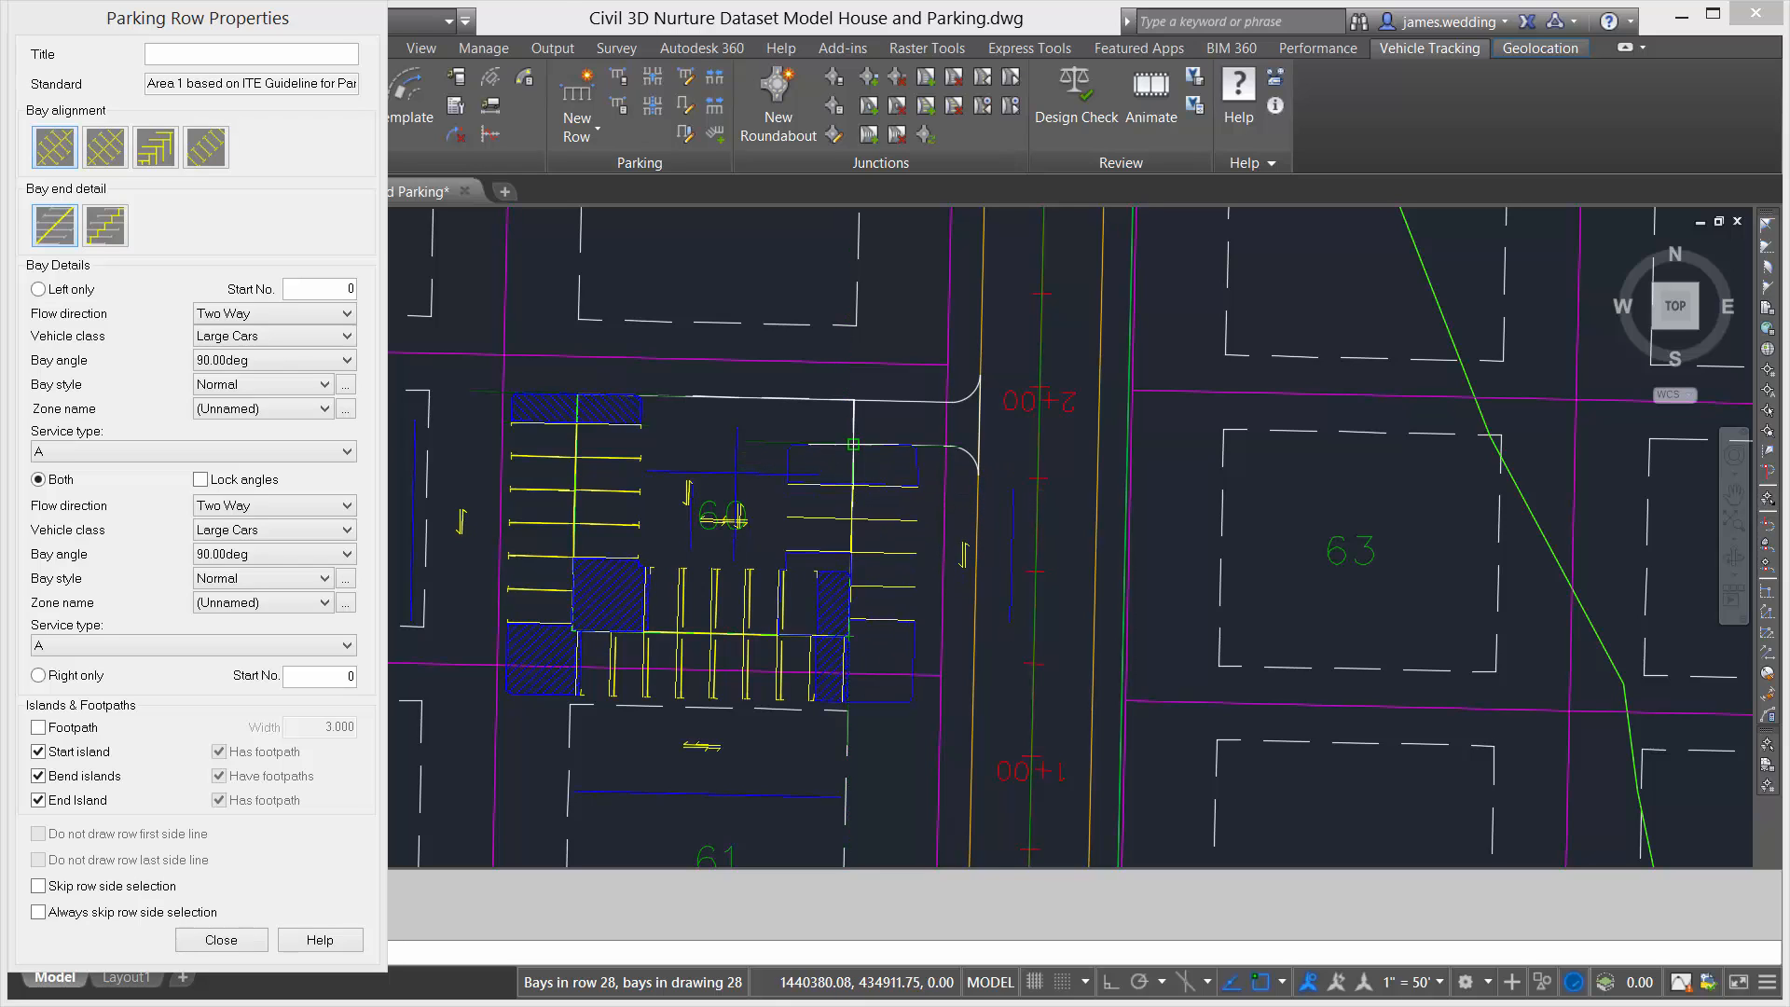
click(853, 444)
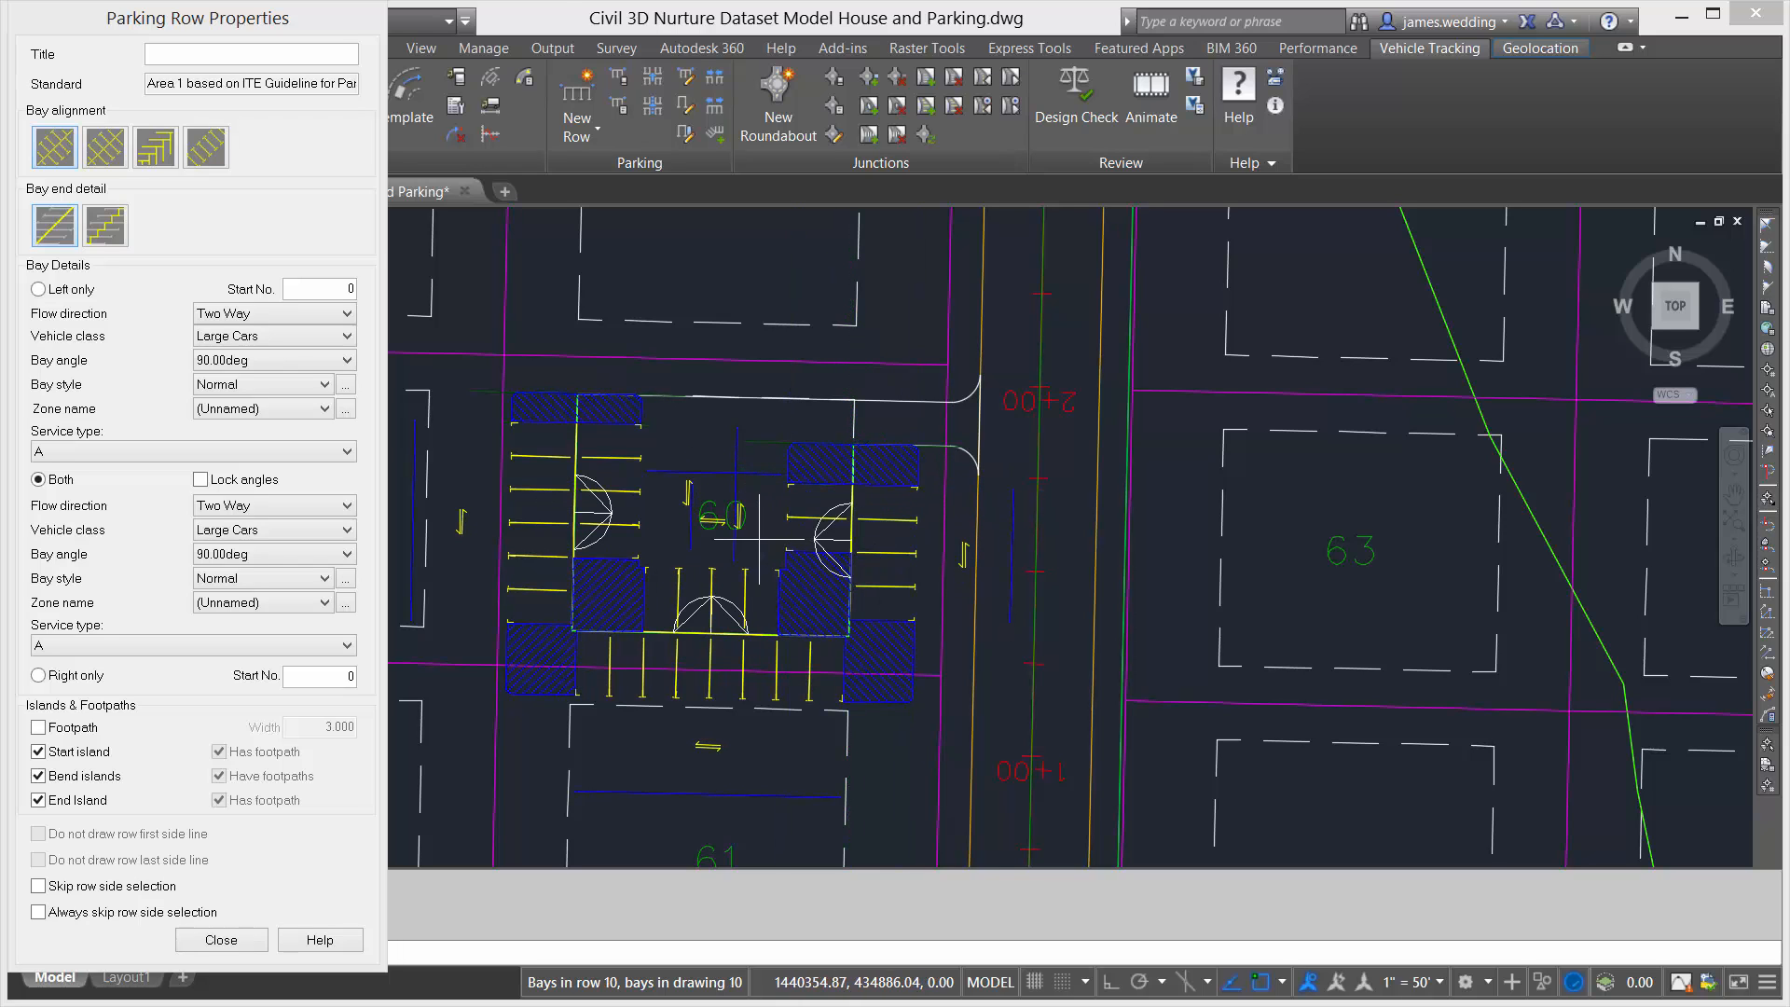
key(Return)
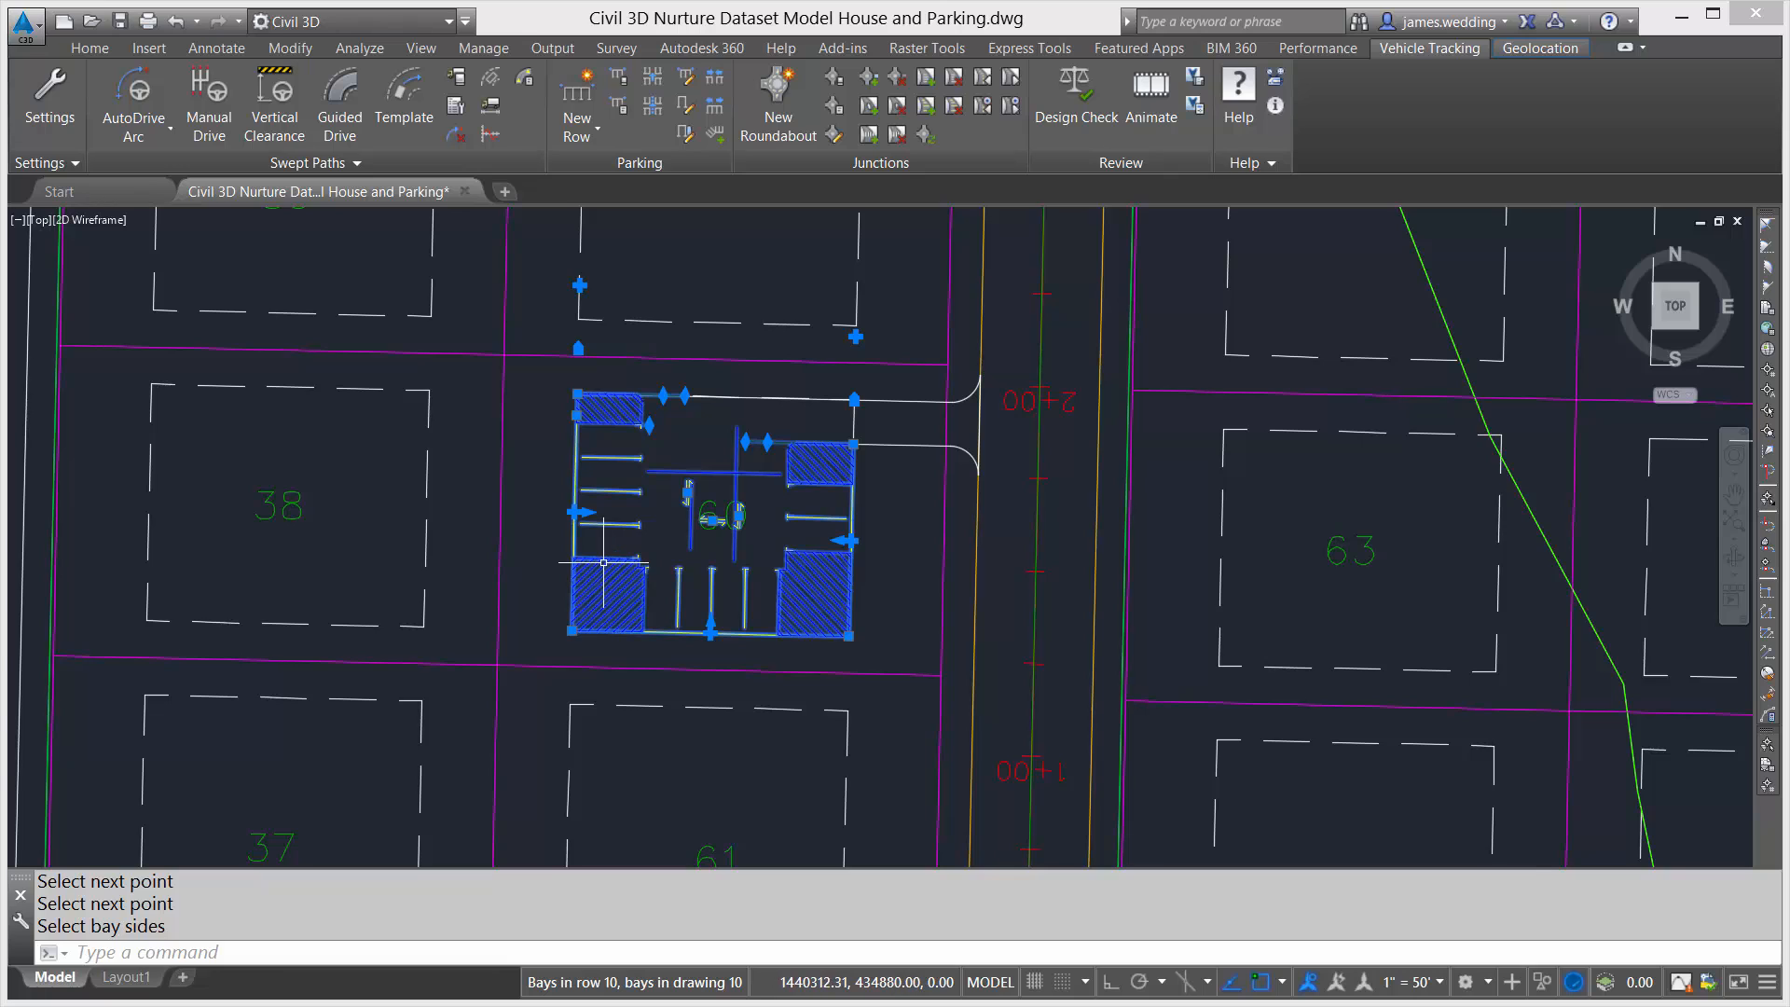
scroll(682, 579, up, 2)
key(Escape)
key(Escape)
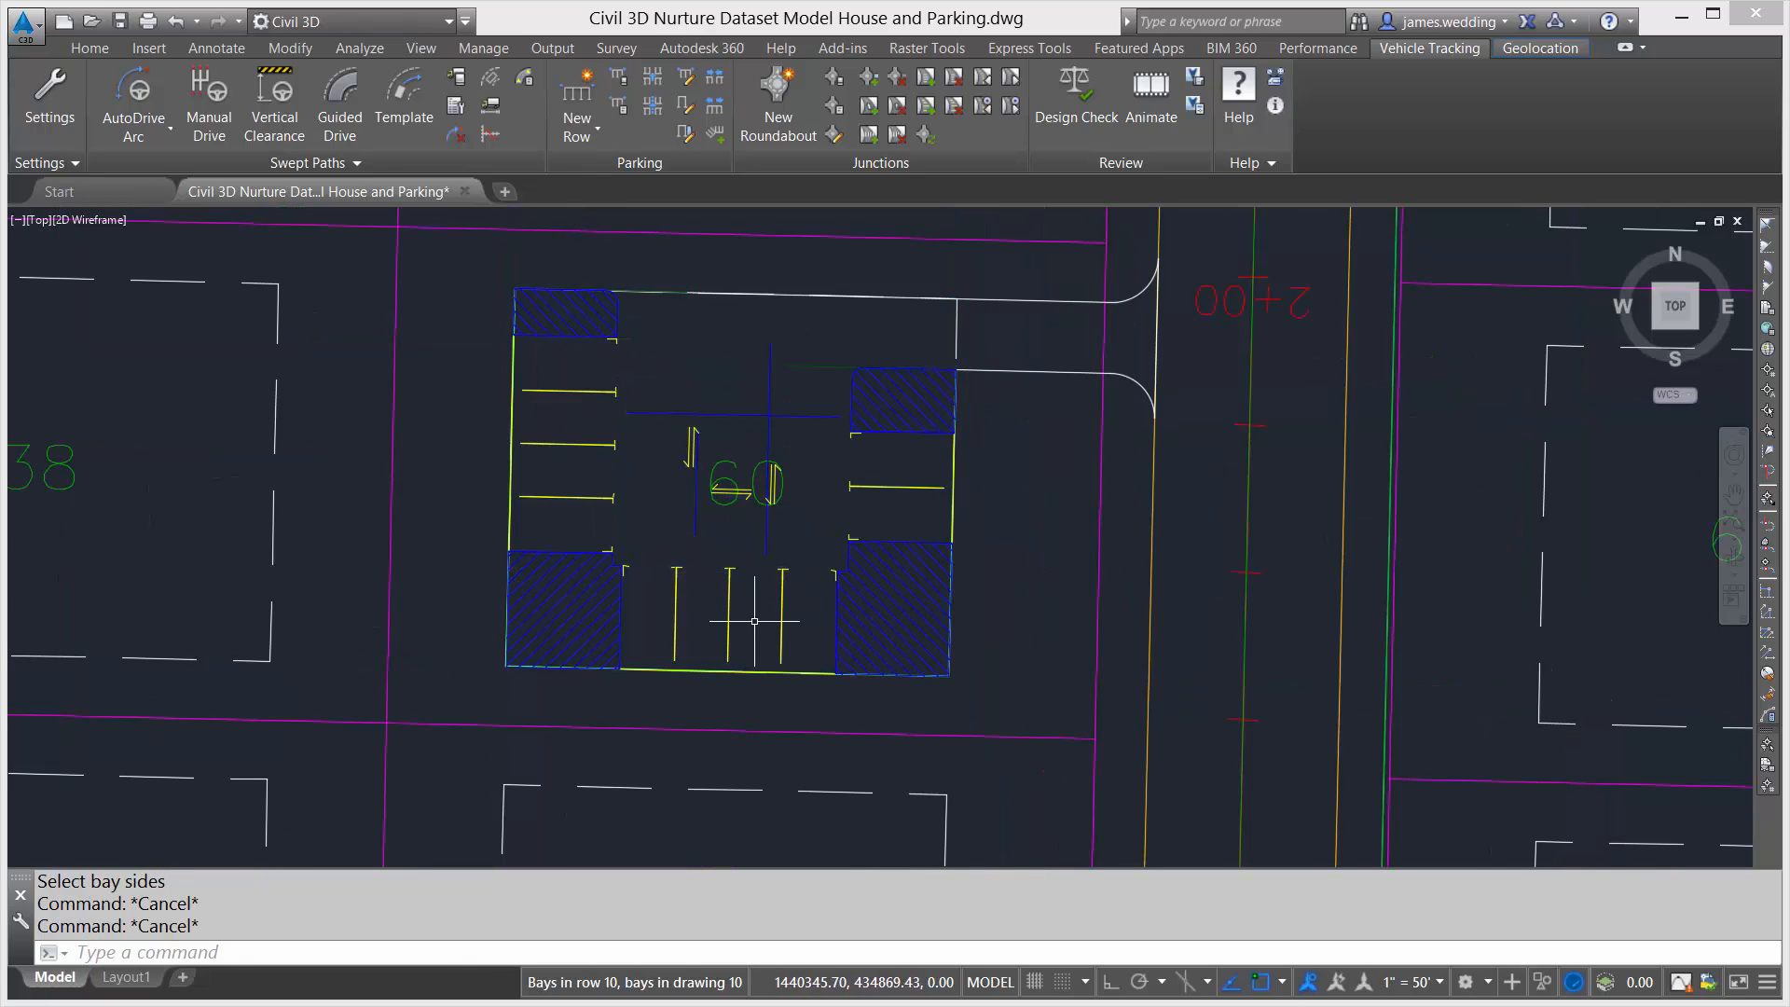
click(746, 621)
click(699, 233)
key(Escape)
key(Escape)
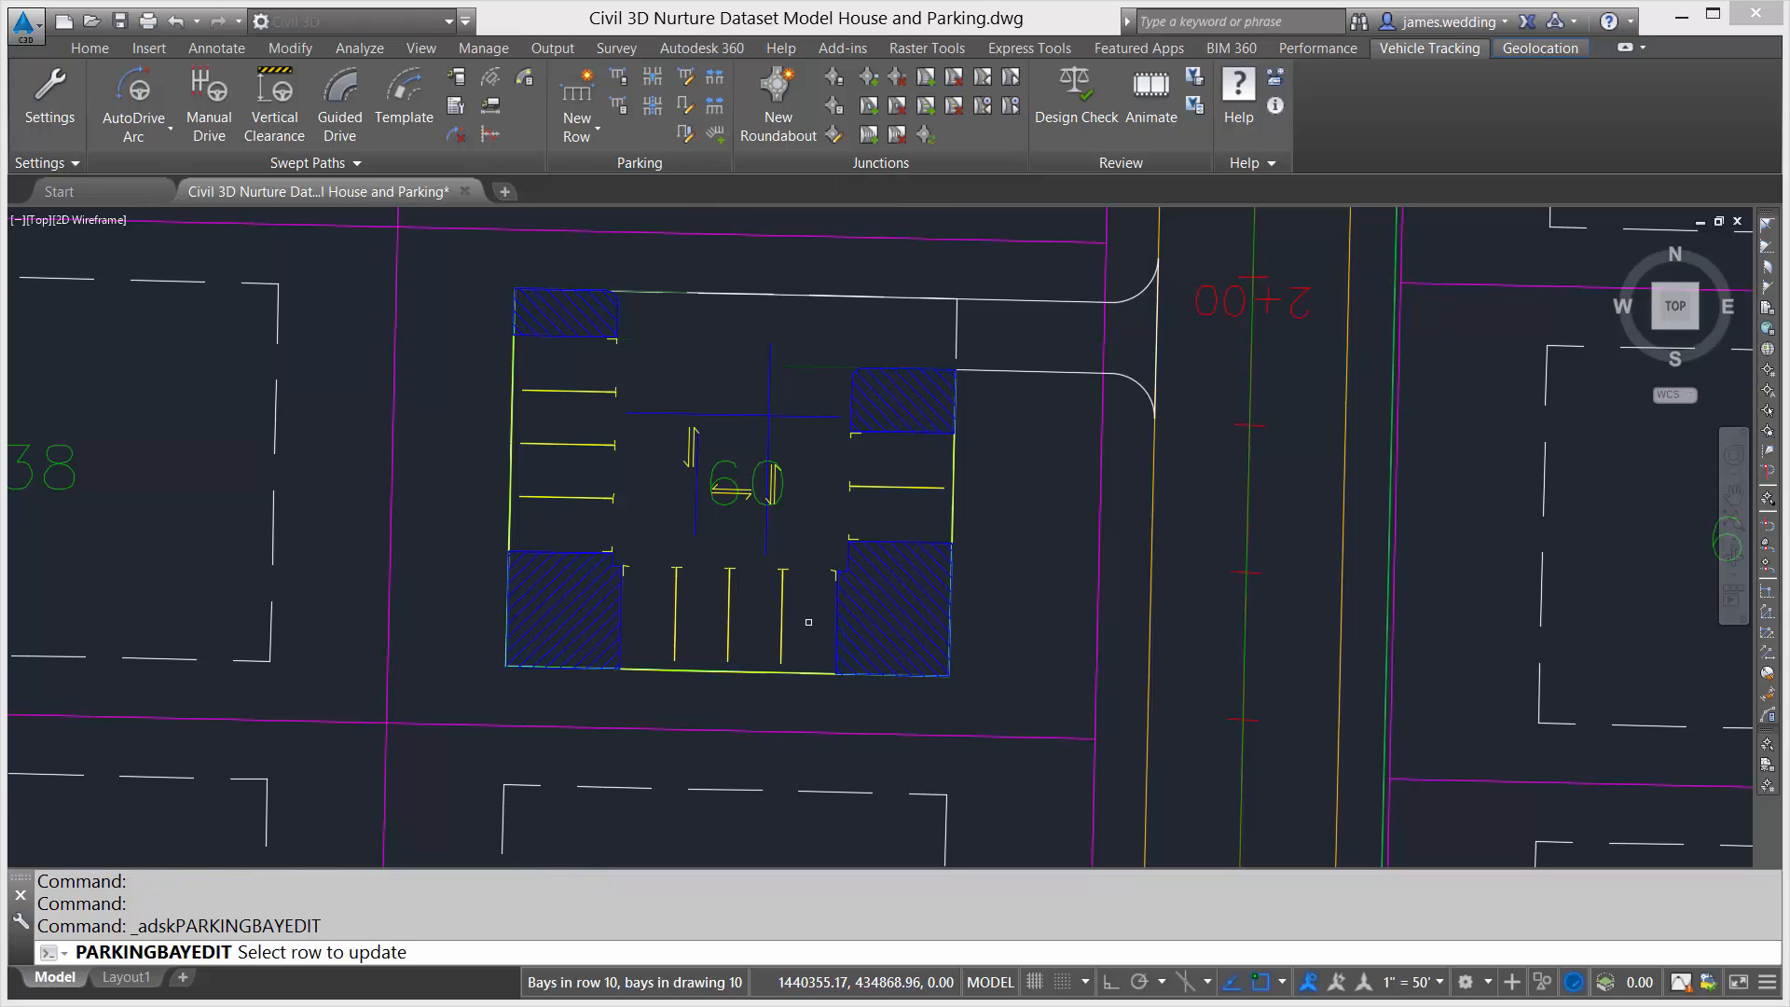
Edit a parking bay in the east side of the lot 60 row, setting its bay type to Disabled
click(833, 517)
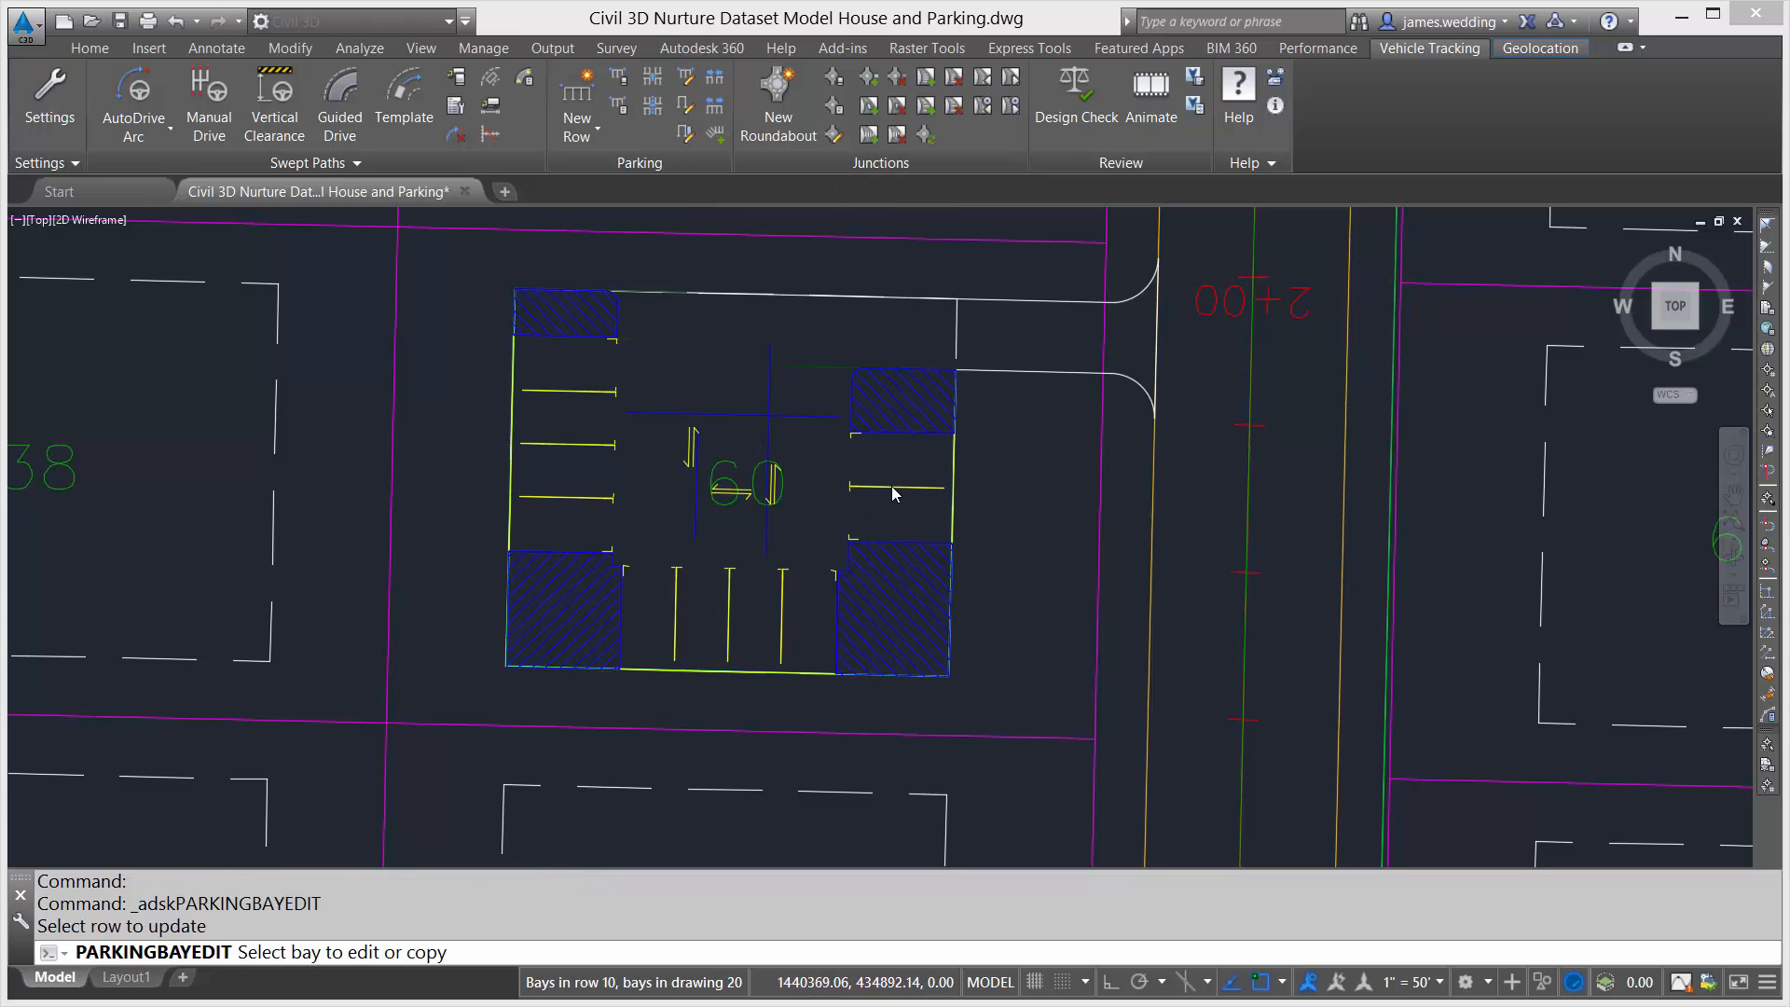
click(902, 461)
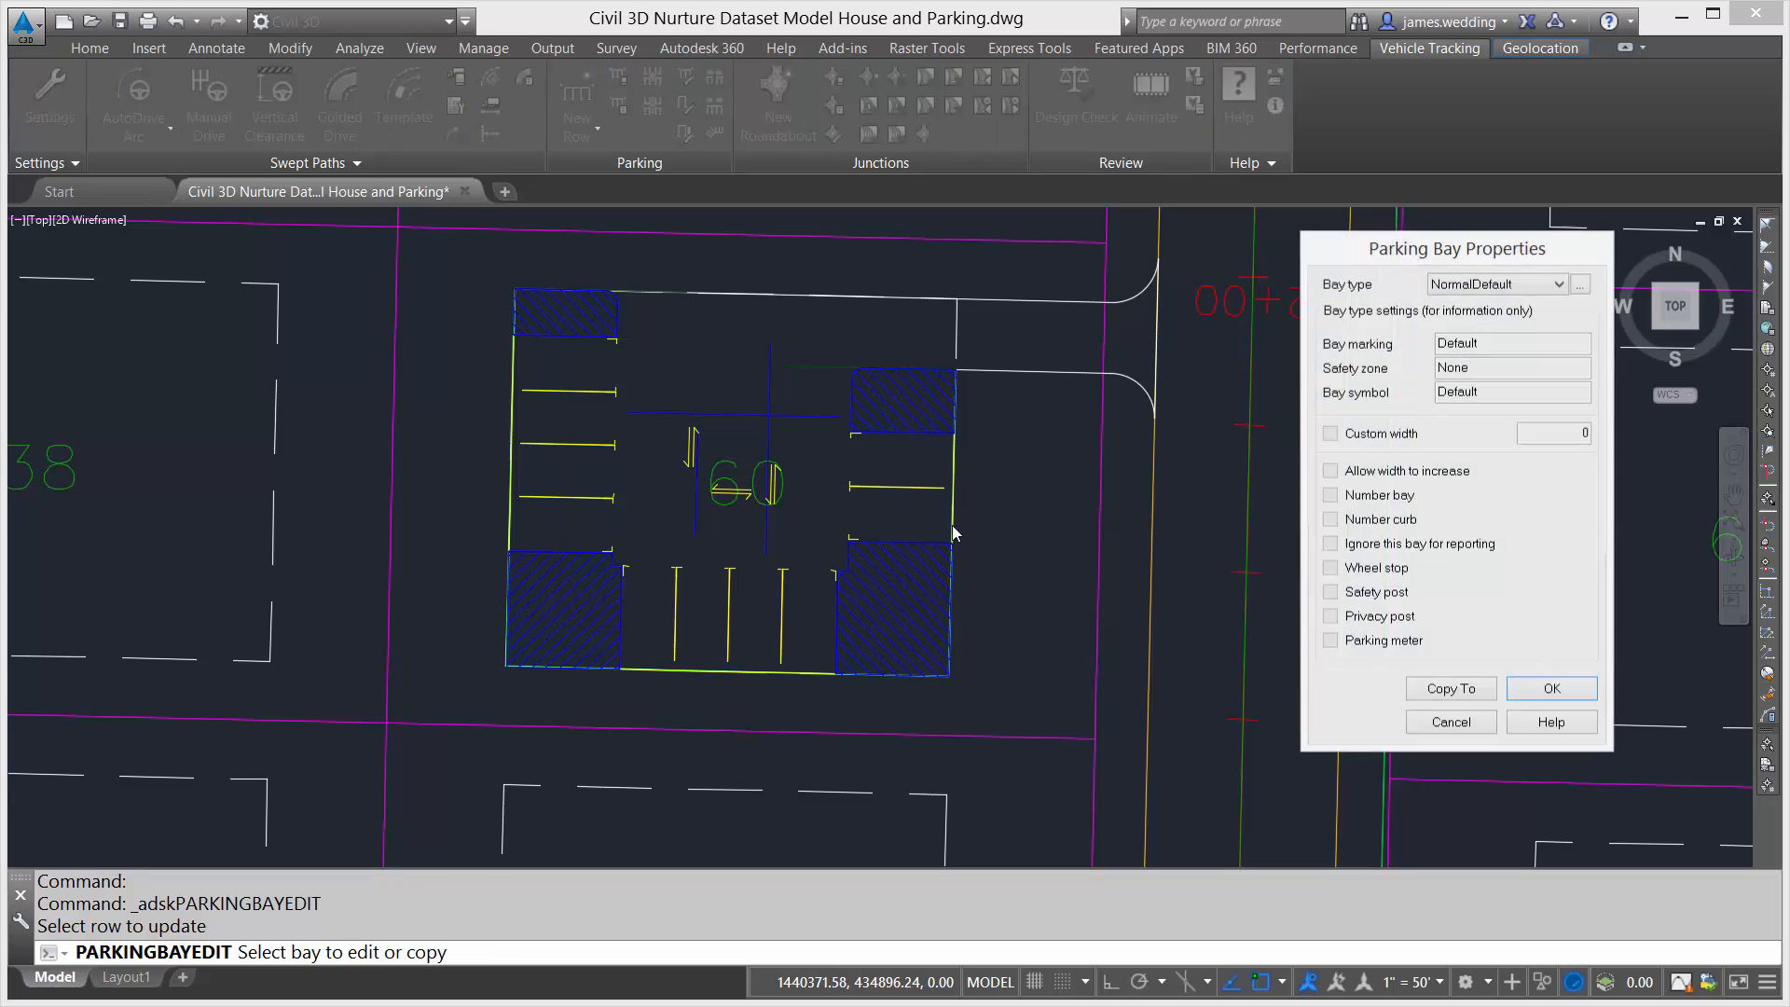
click(1511, 285)
click(1507, 315)
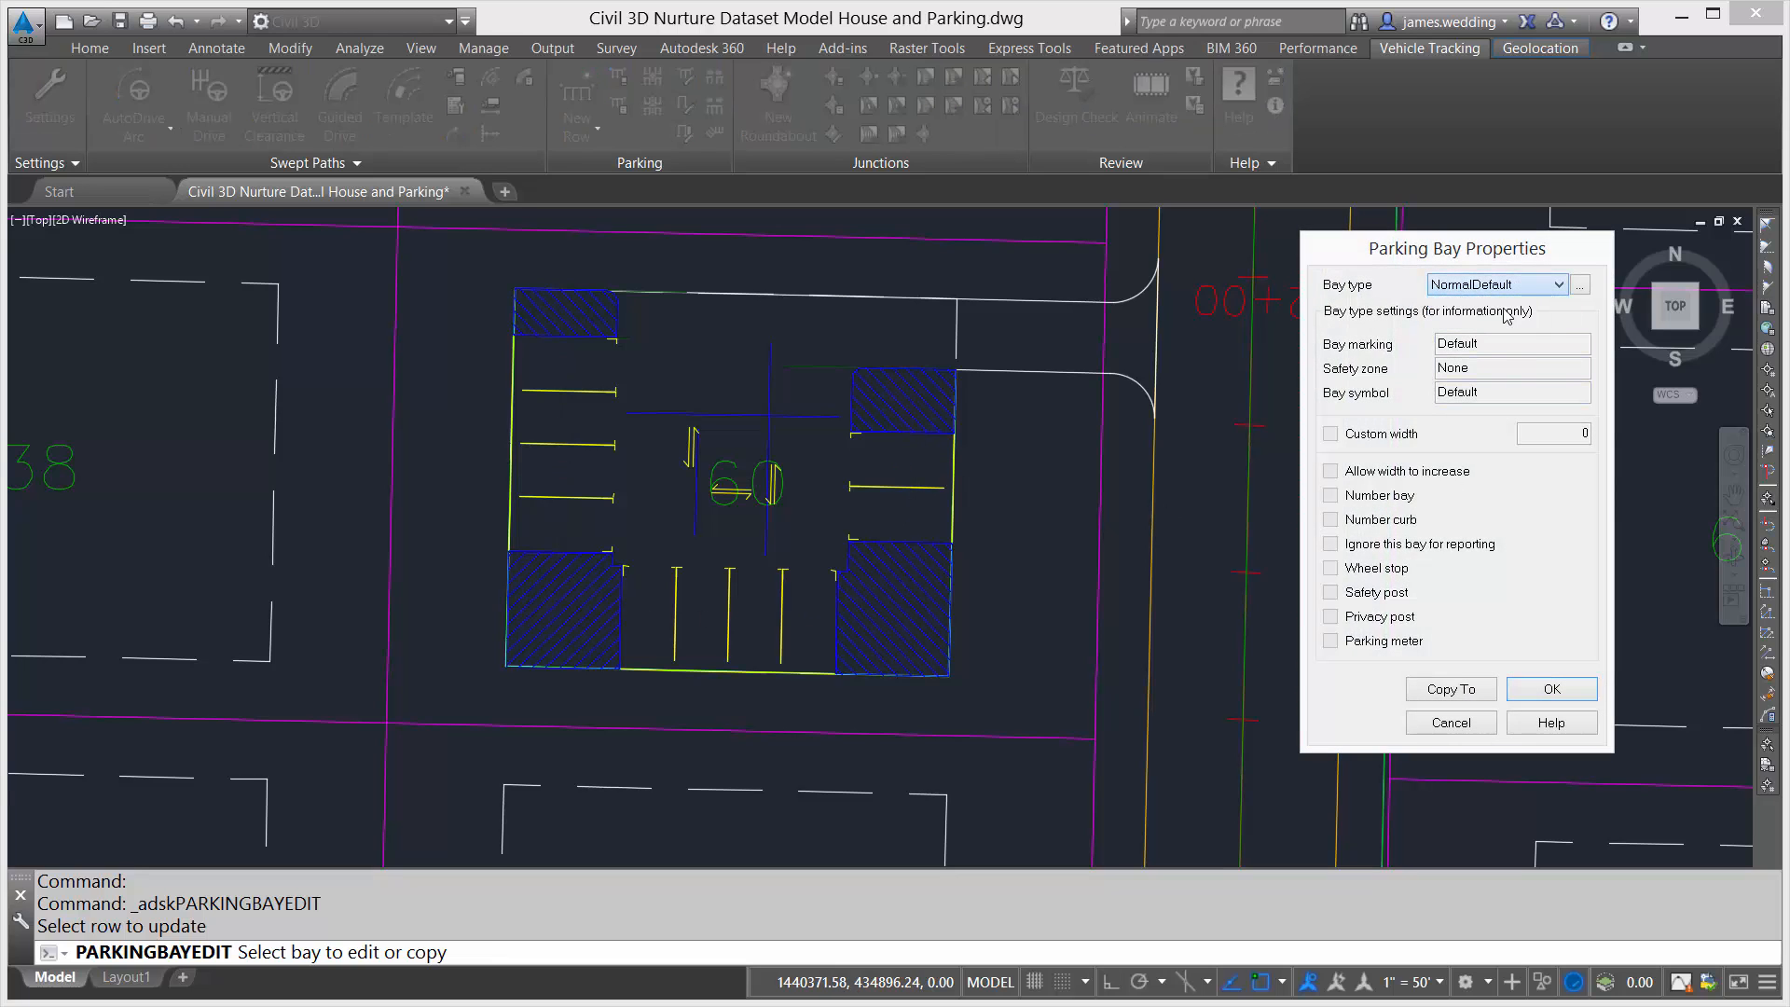
Copy the disabled bay settings to the bays on the east side of lot 60 and finish the bay edit
click(1444, 691)
click(902, 446)
click(900, 529)
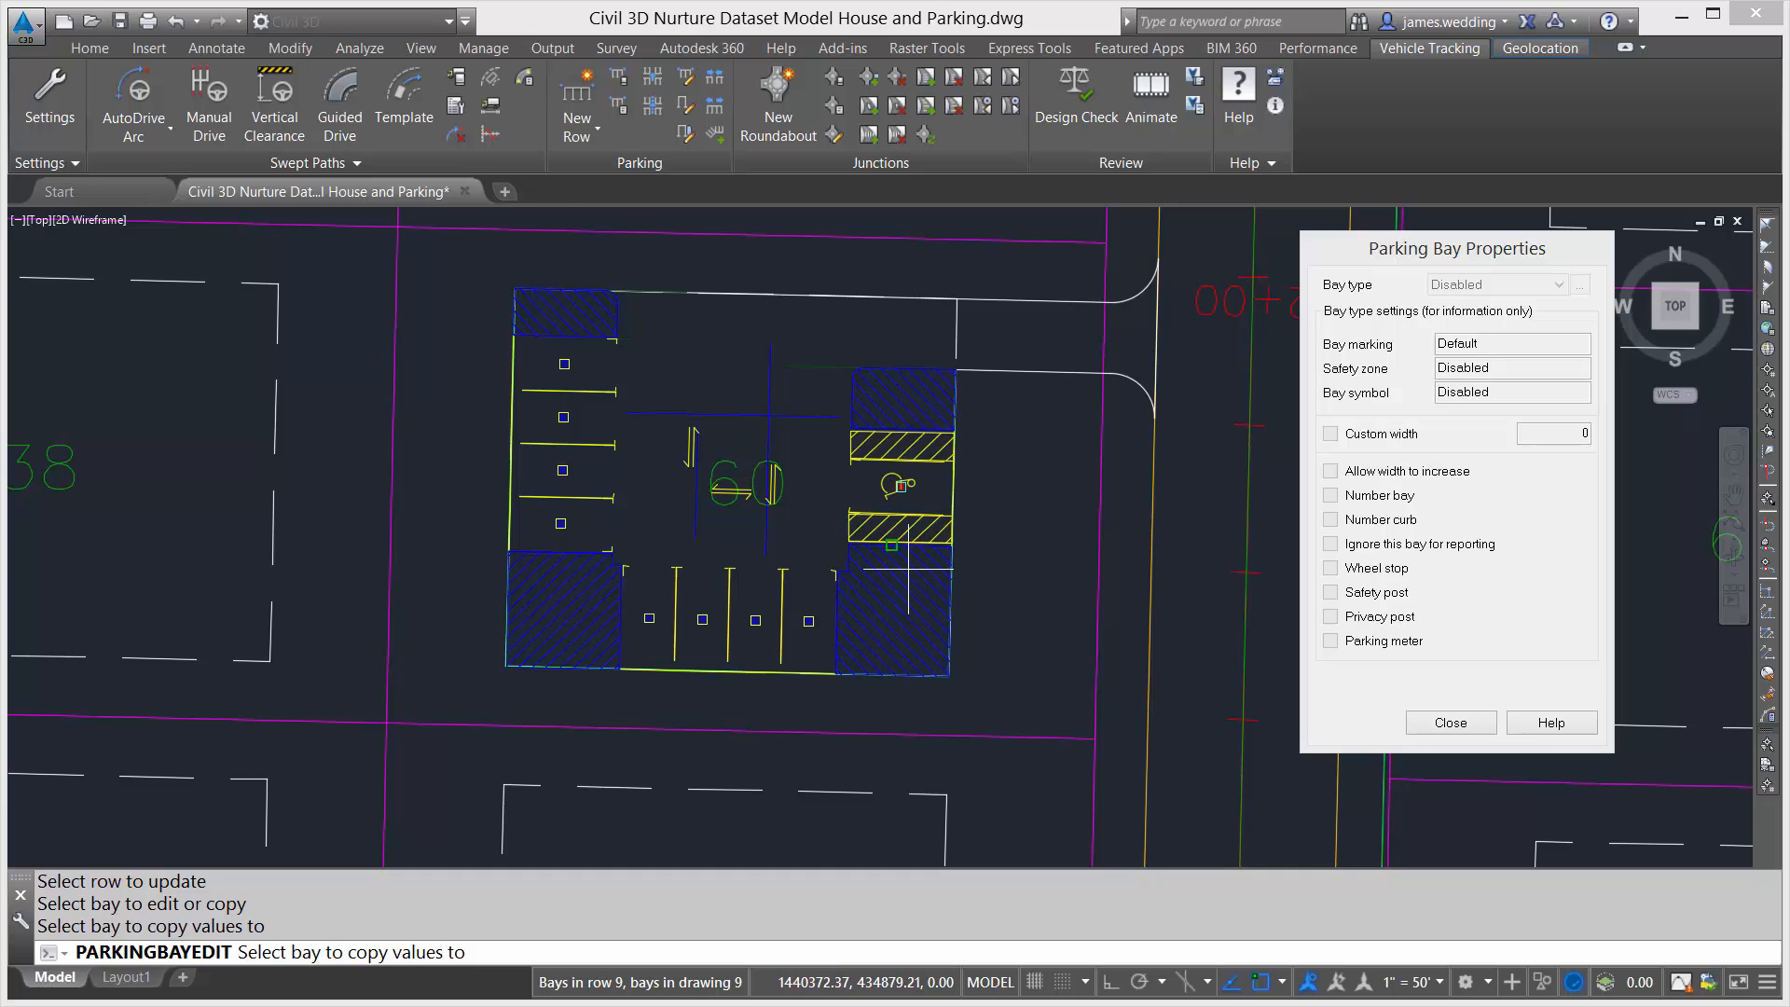
key(Return)
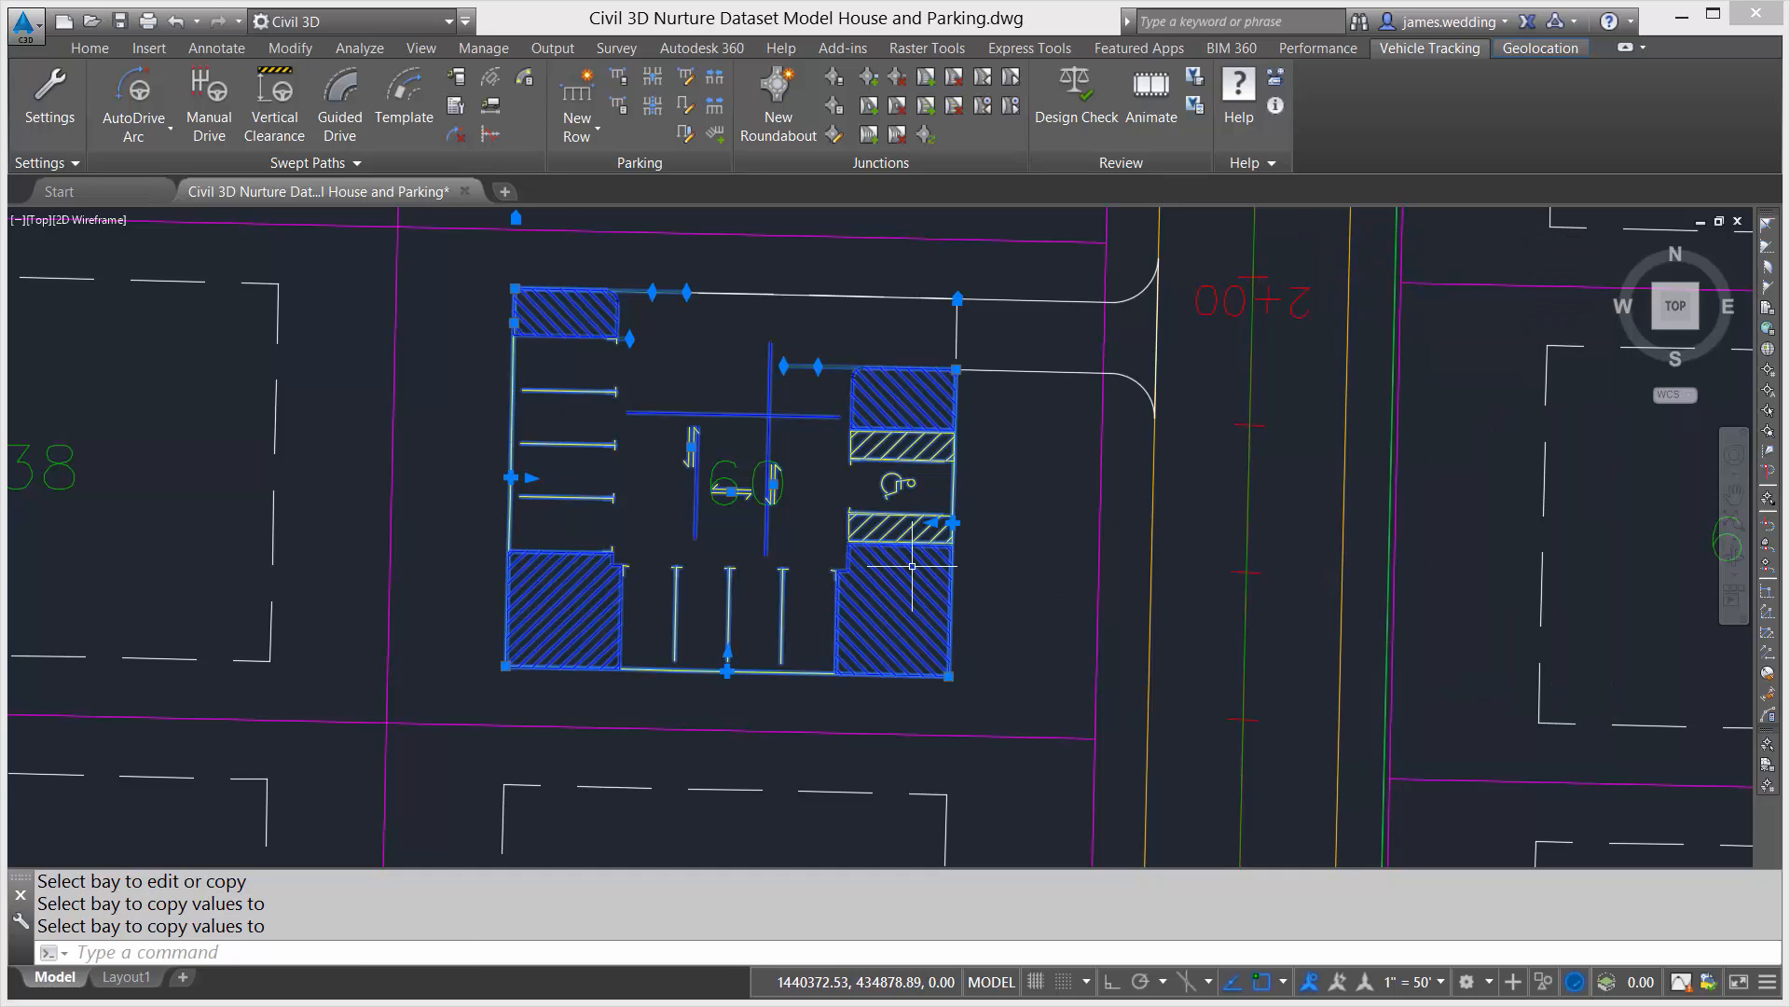
key(Escape)
key(Escape)
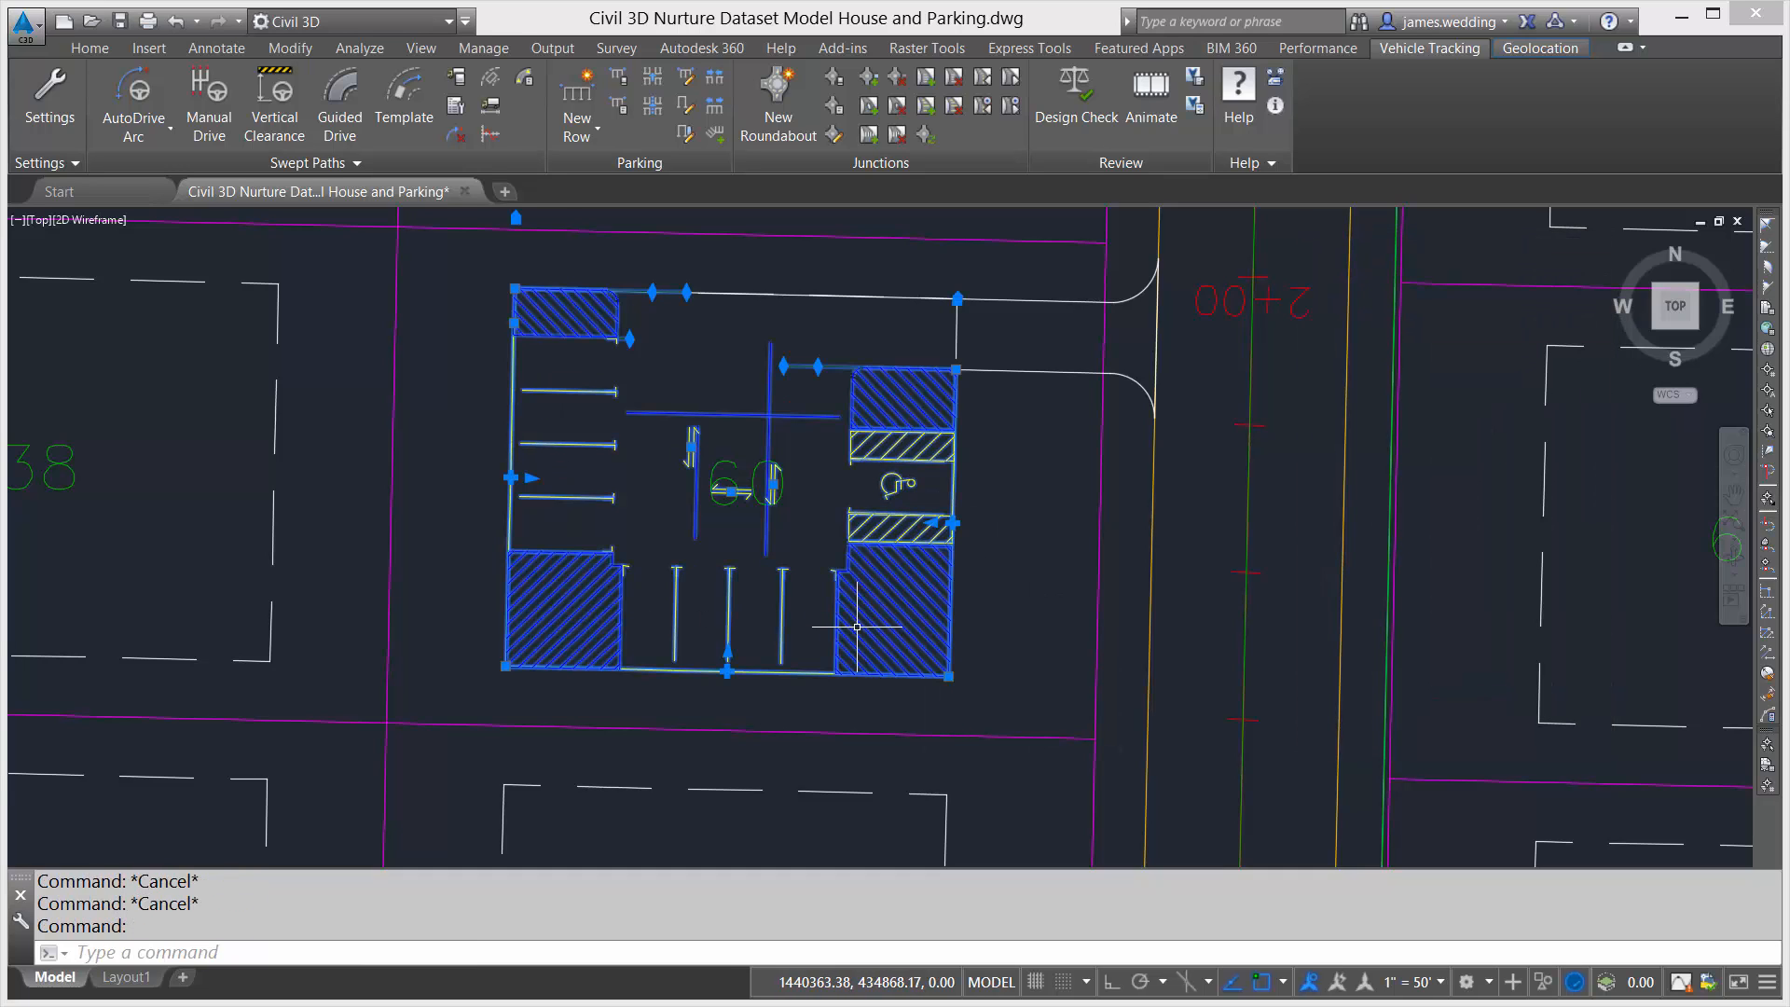
right_click(873, 615)
key(Escape)
key(Escape)
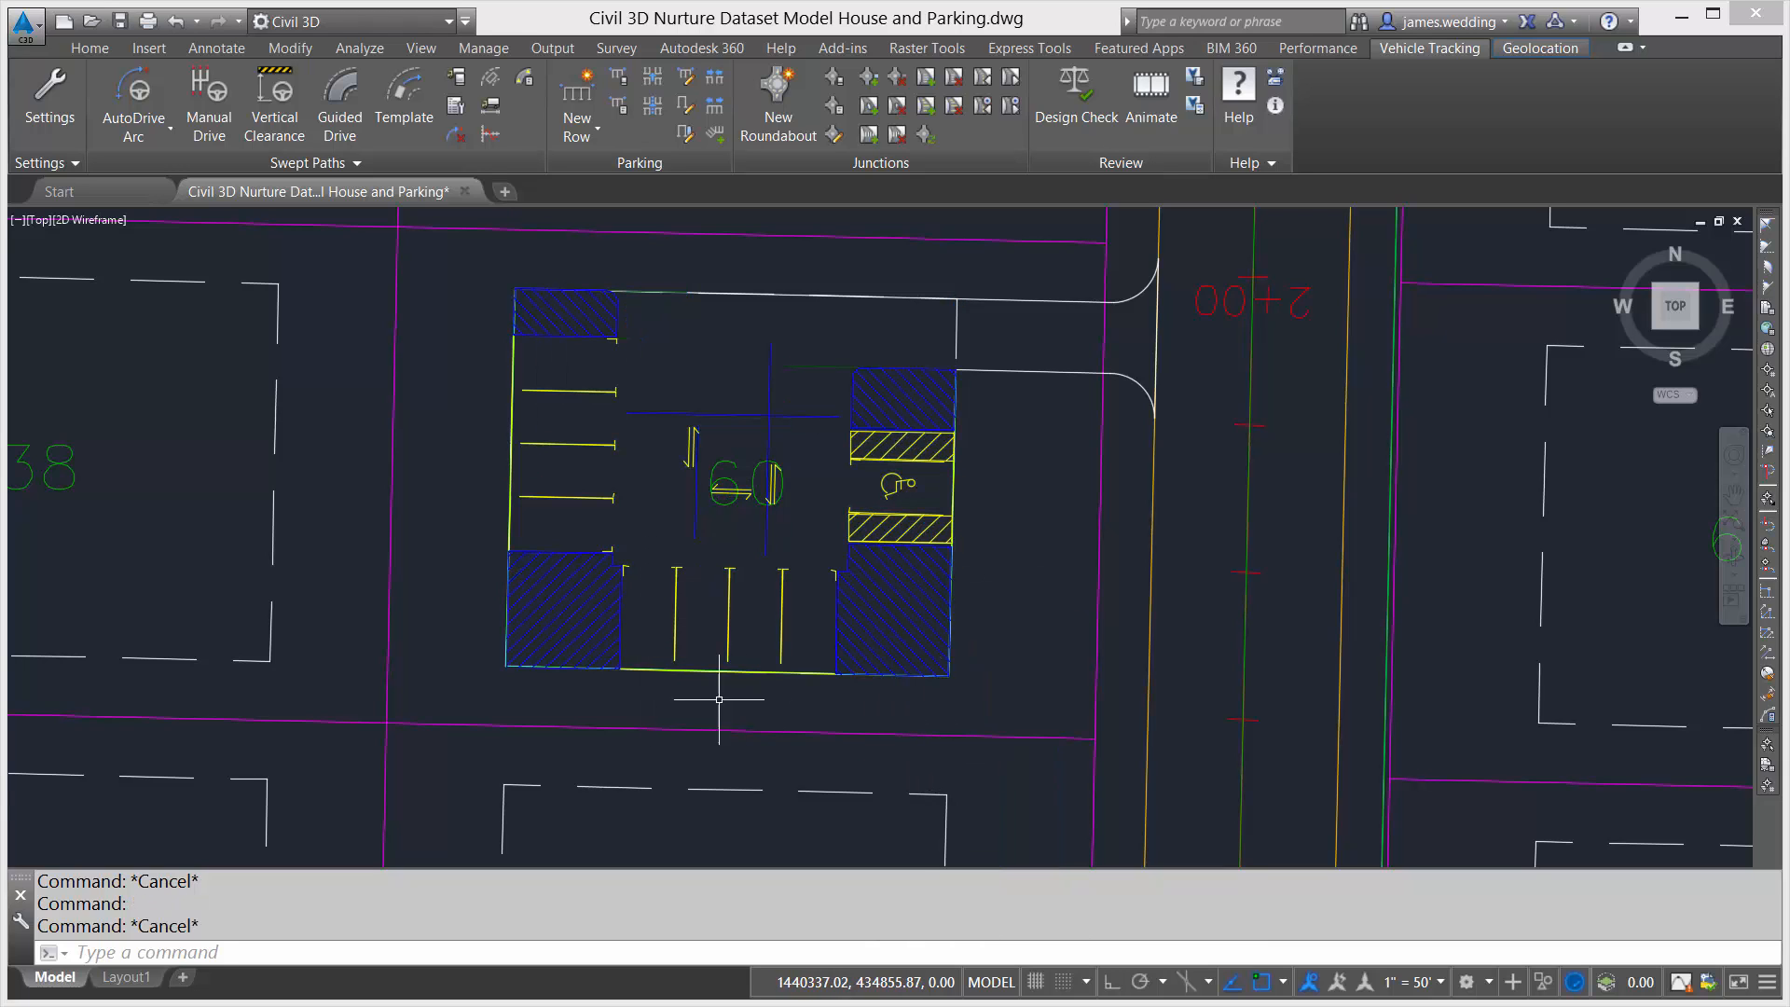
scroll(950, 709, down, 2)
middle_drag(950, 711, 884, 493)
scroll(884, 493, down, 2)
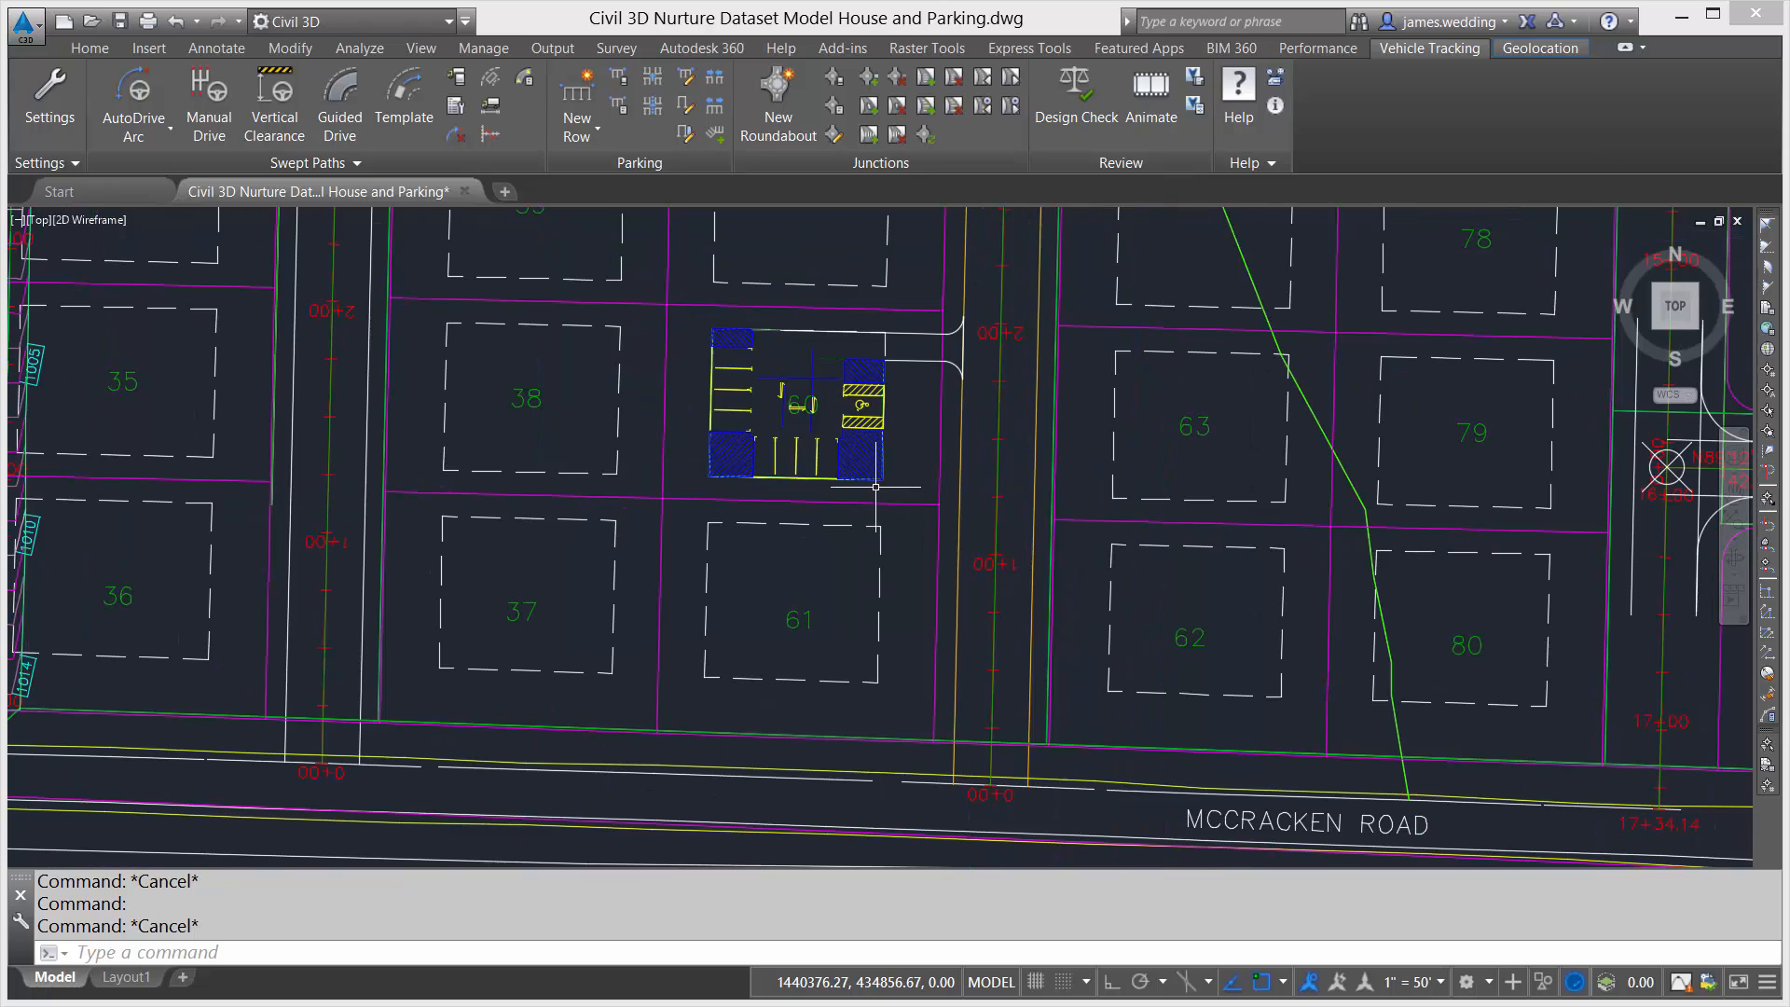
key(Escape)
key(Escape)
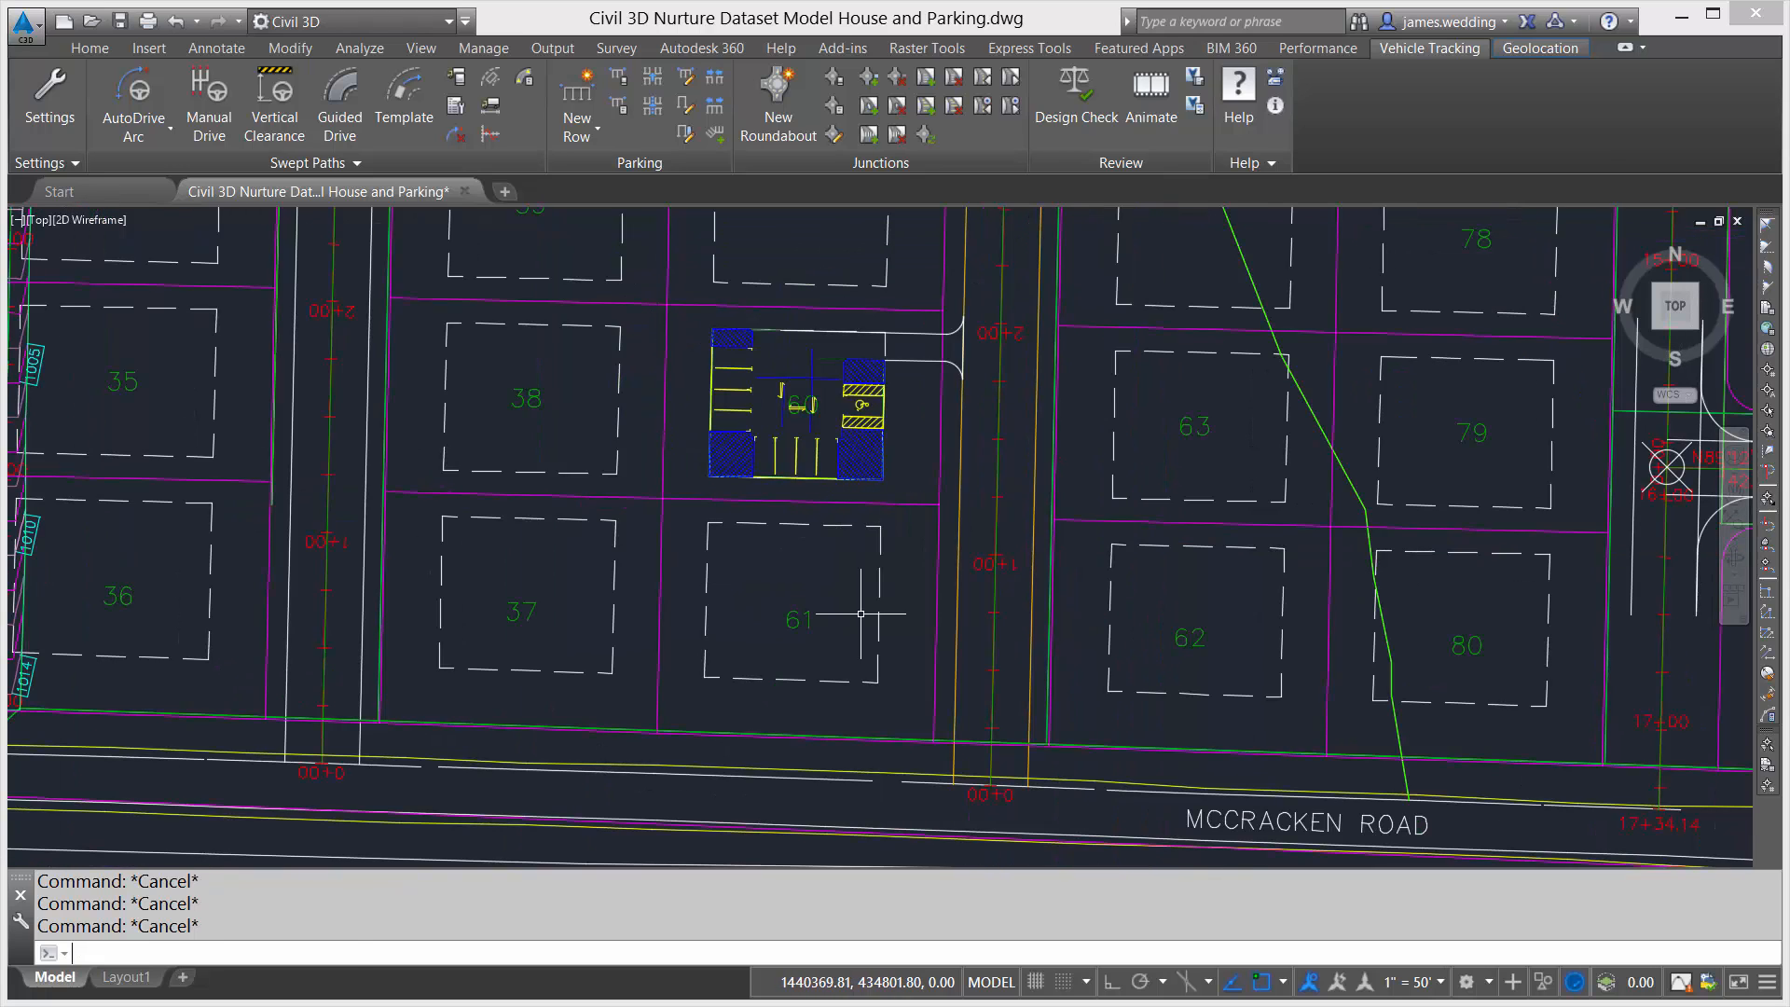
text(pe)
key(Return)
key(Escape)
key(Escape)
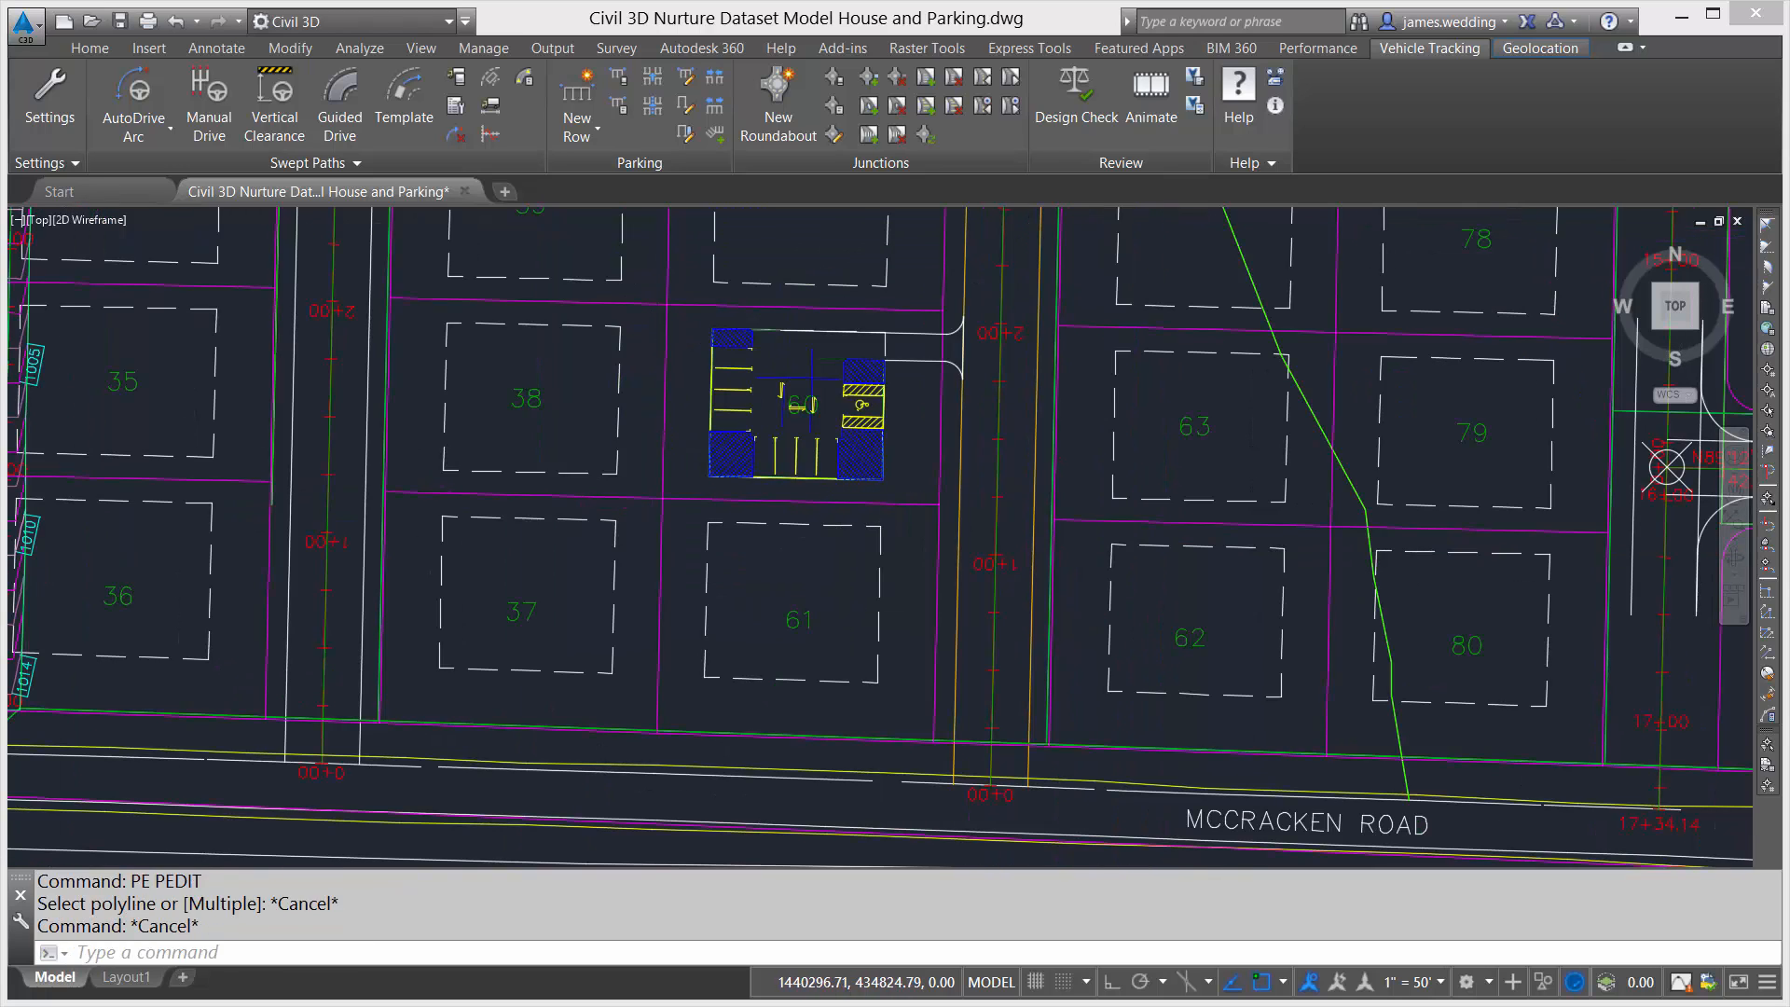
scroll(743, 563, up, 2)
scroll(836, 529, down, 2)
middle_drag(825, 530, 732, 580)
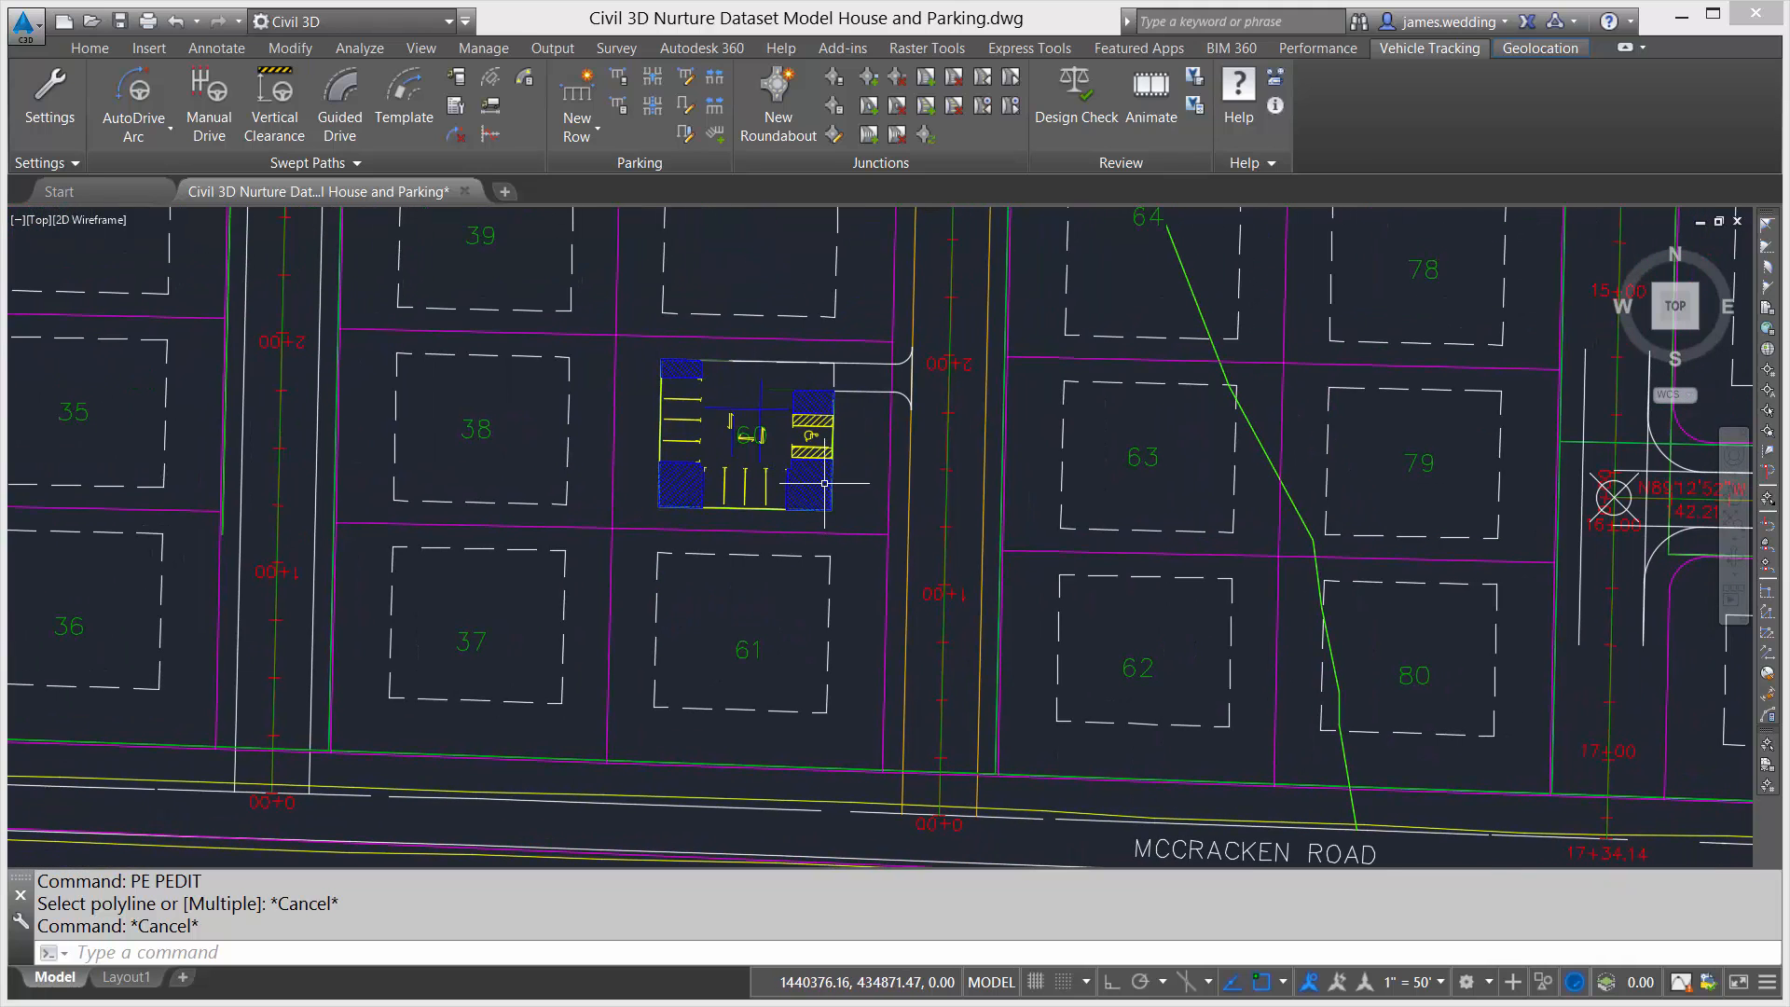
click(89, 48)
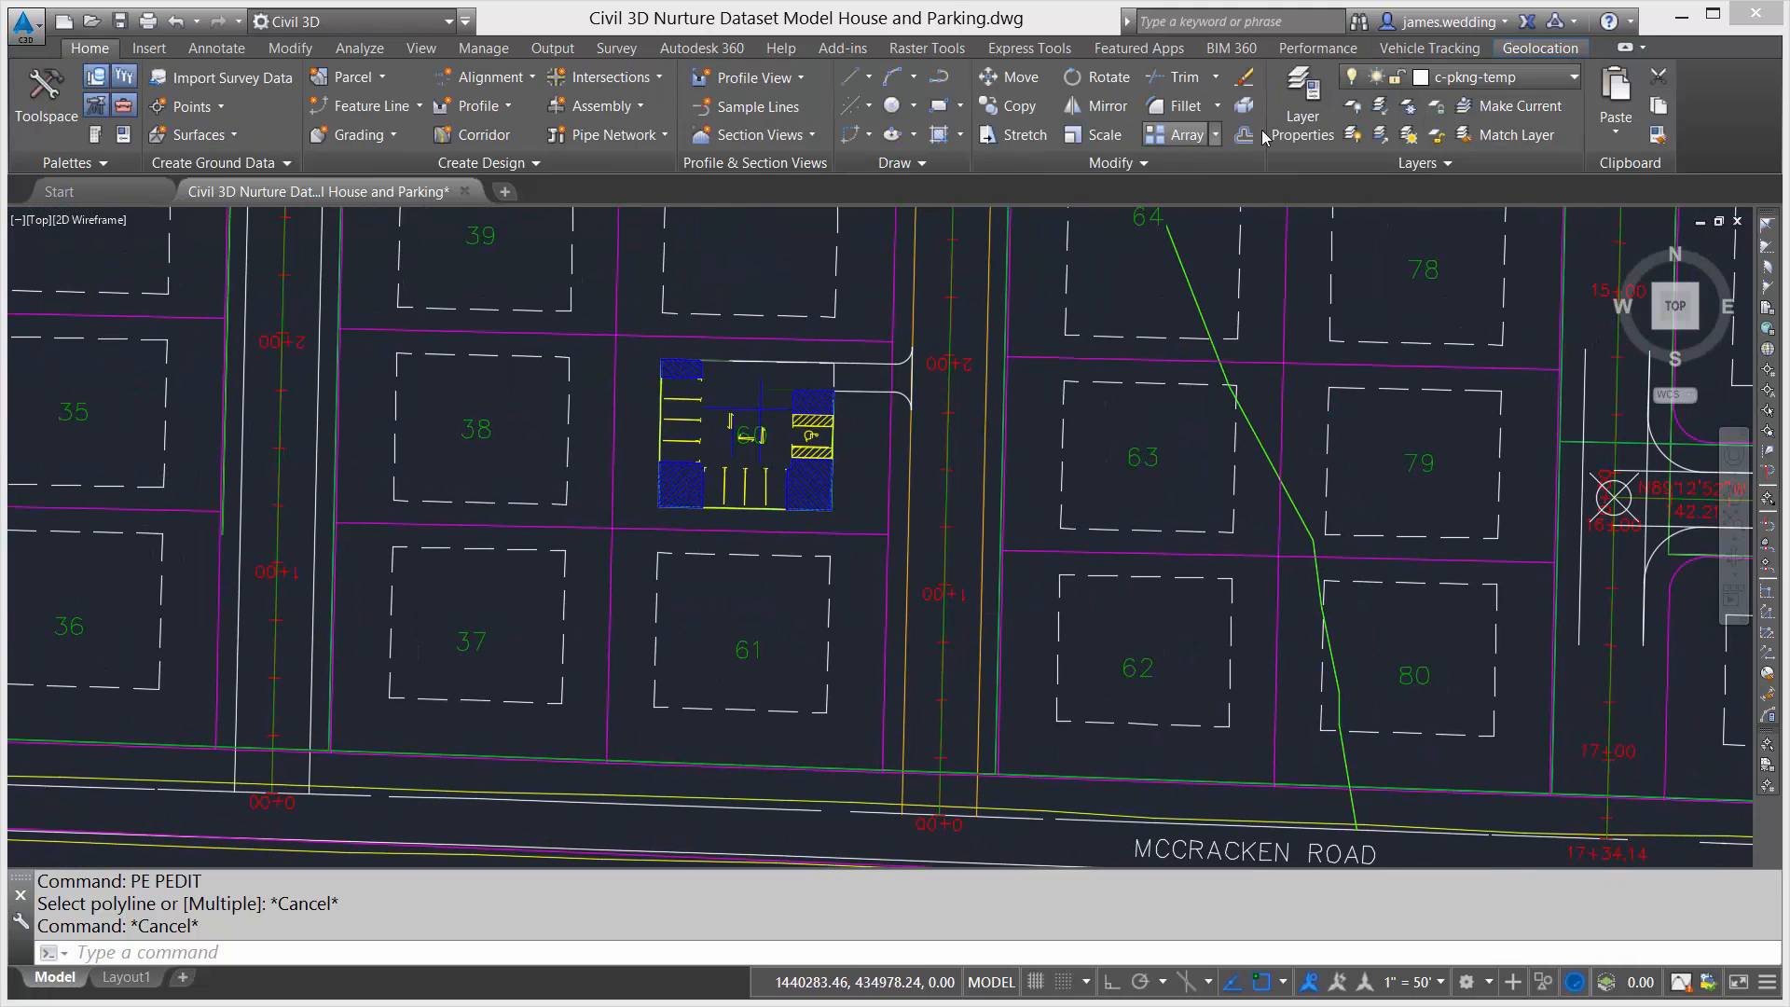
scroll(596, 503, up, 1)
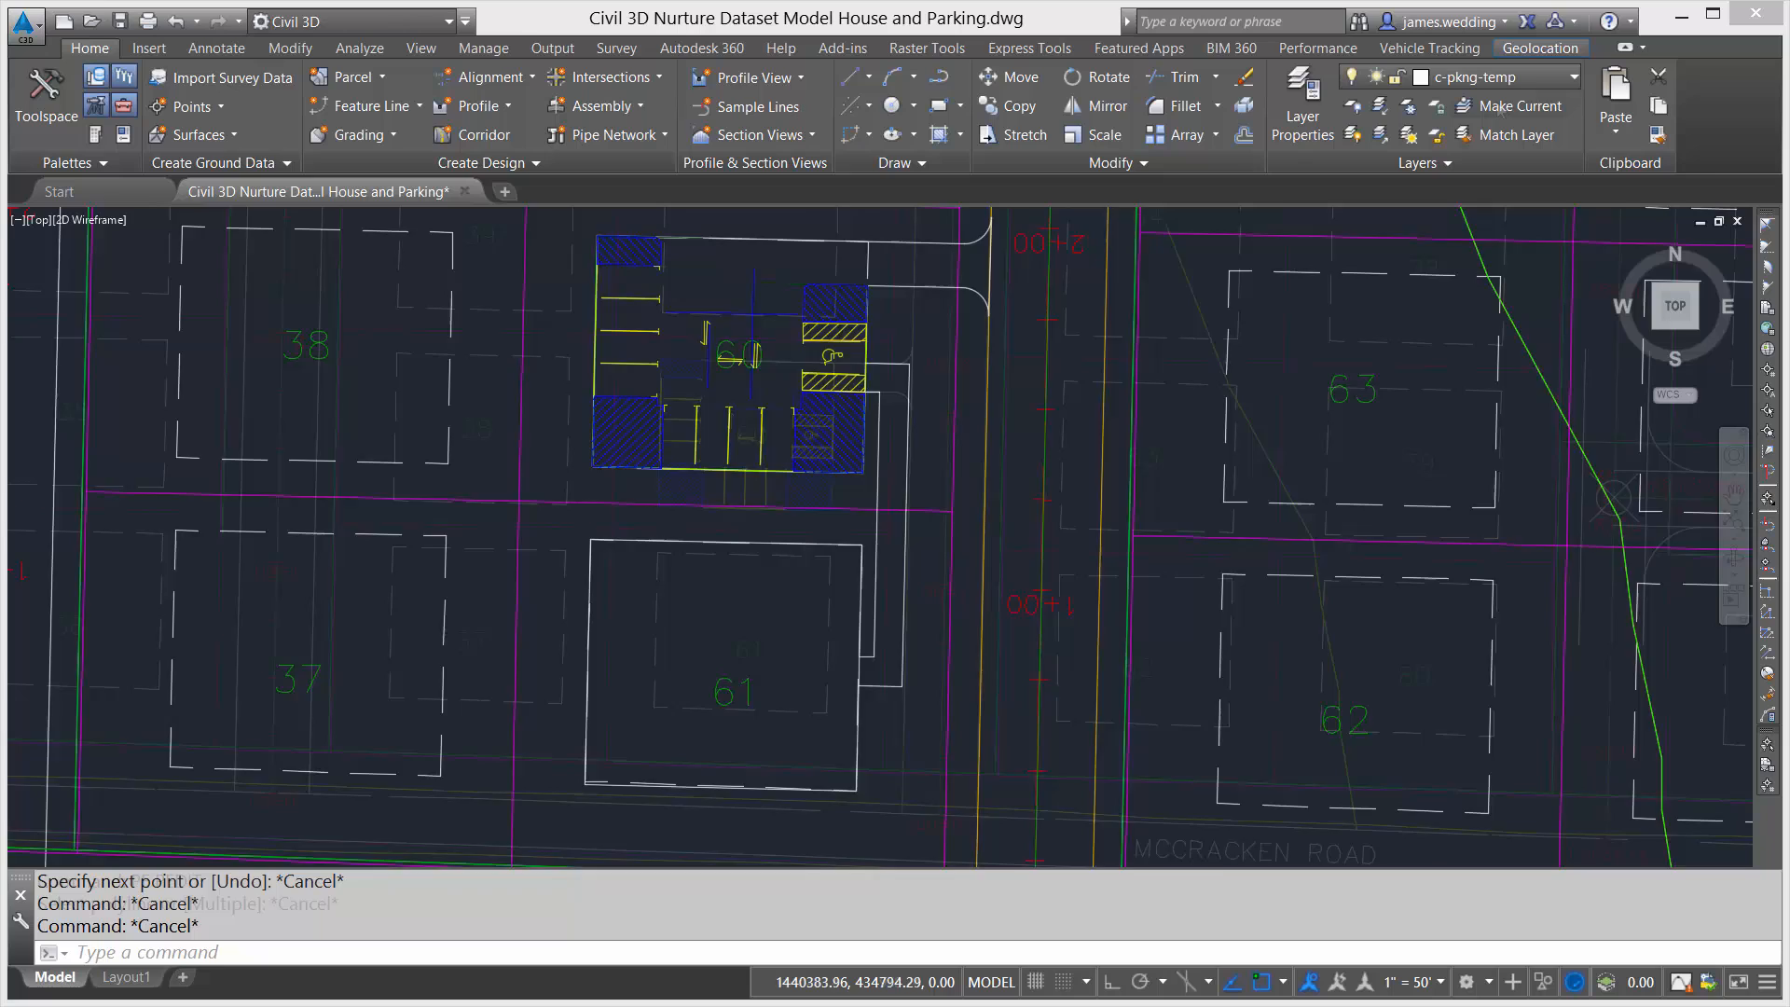
scroll(849, 638, up, 3)
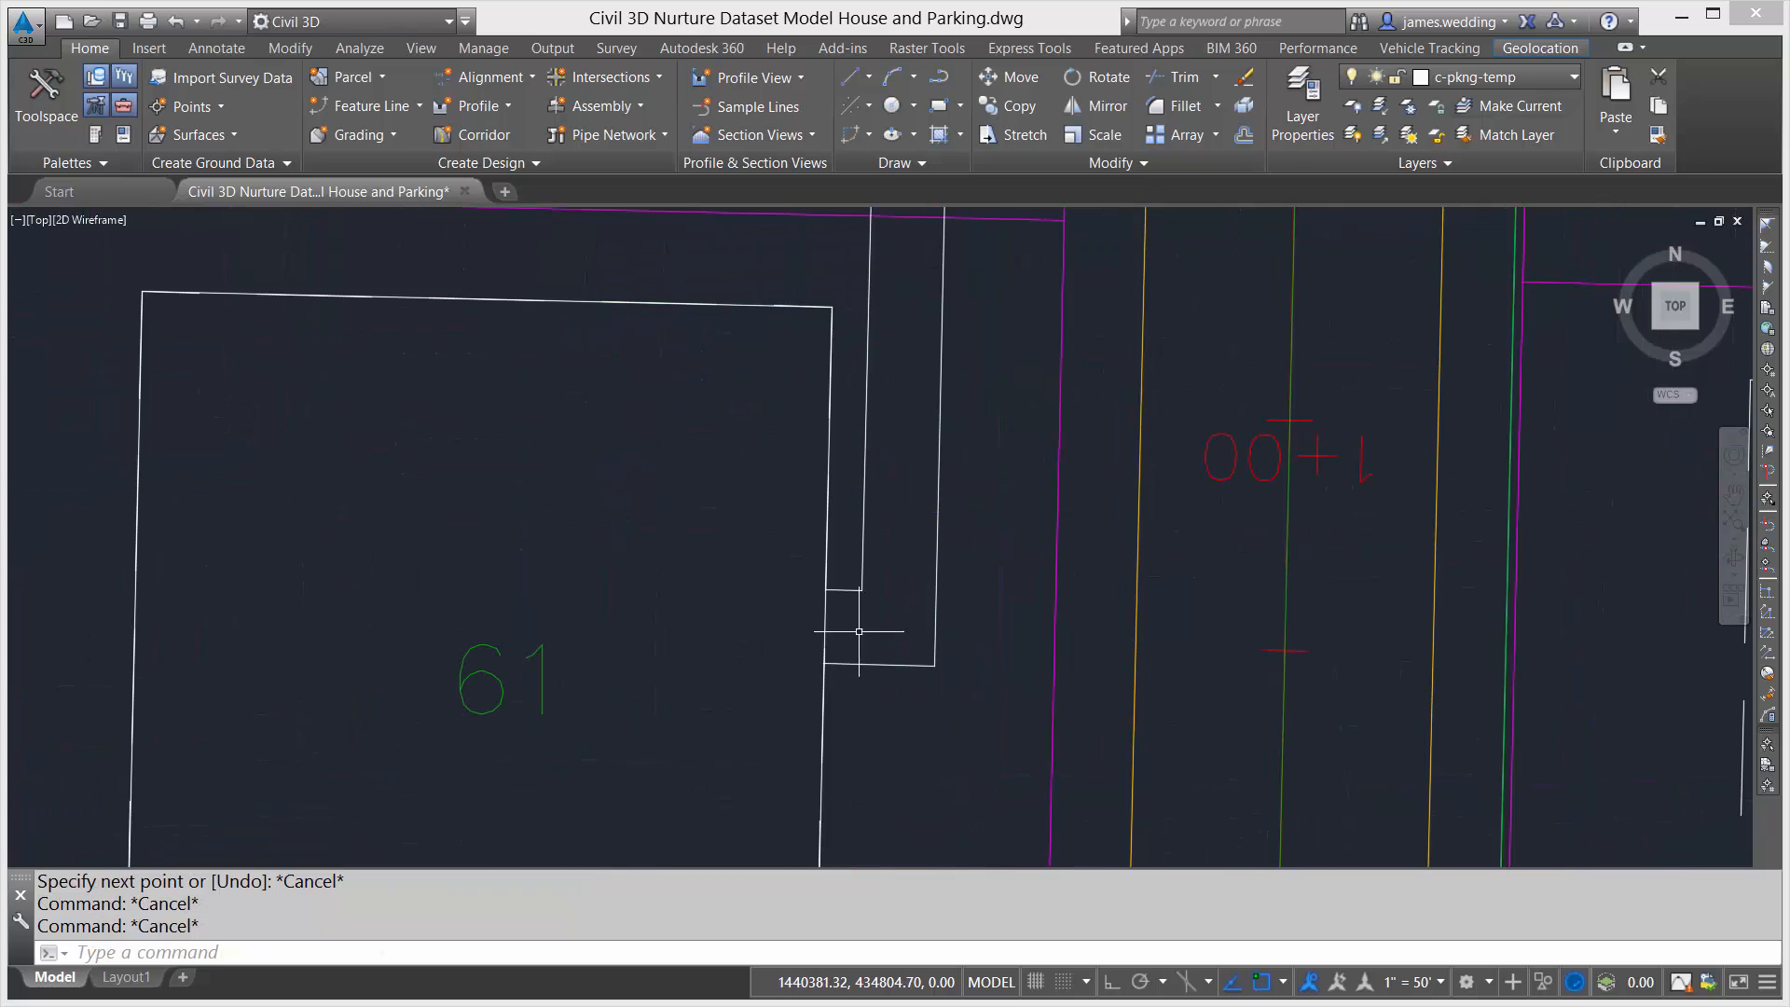
text(pe)
key(Return)
key(Escape)
key(Escape)
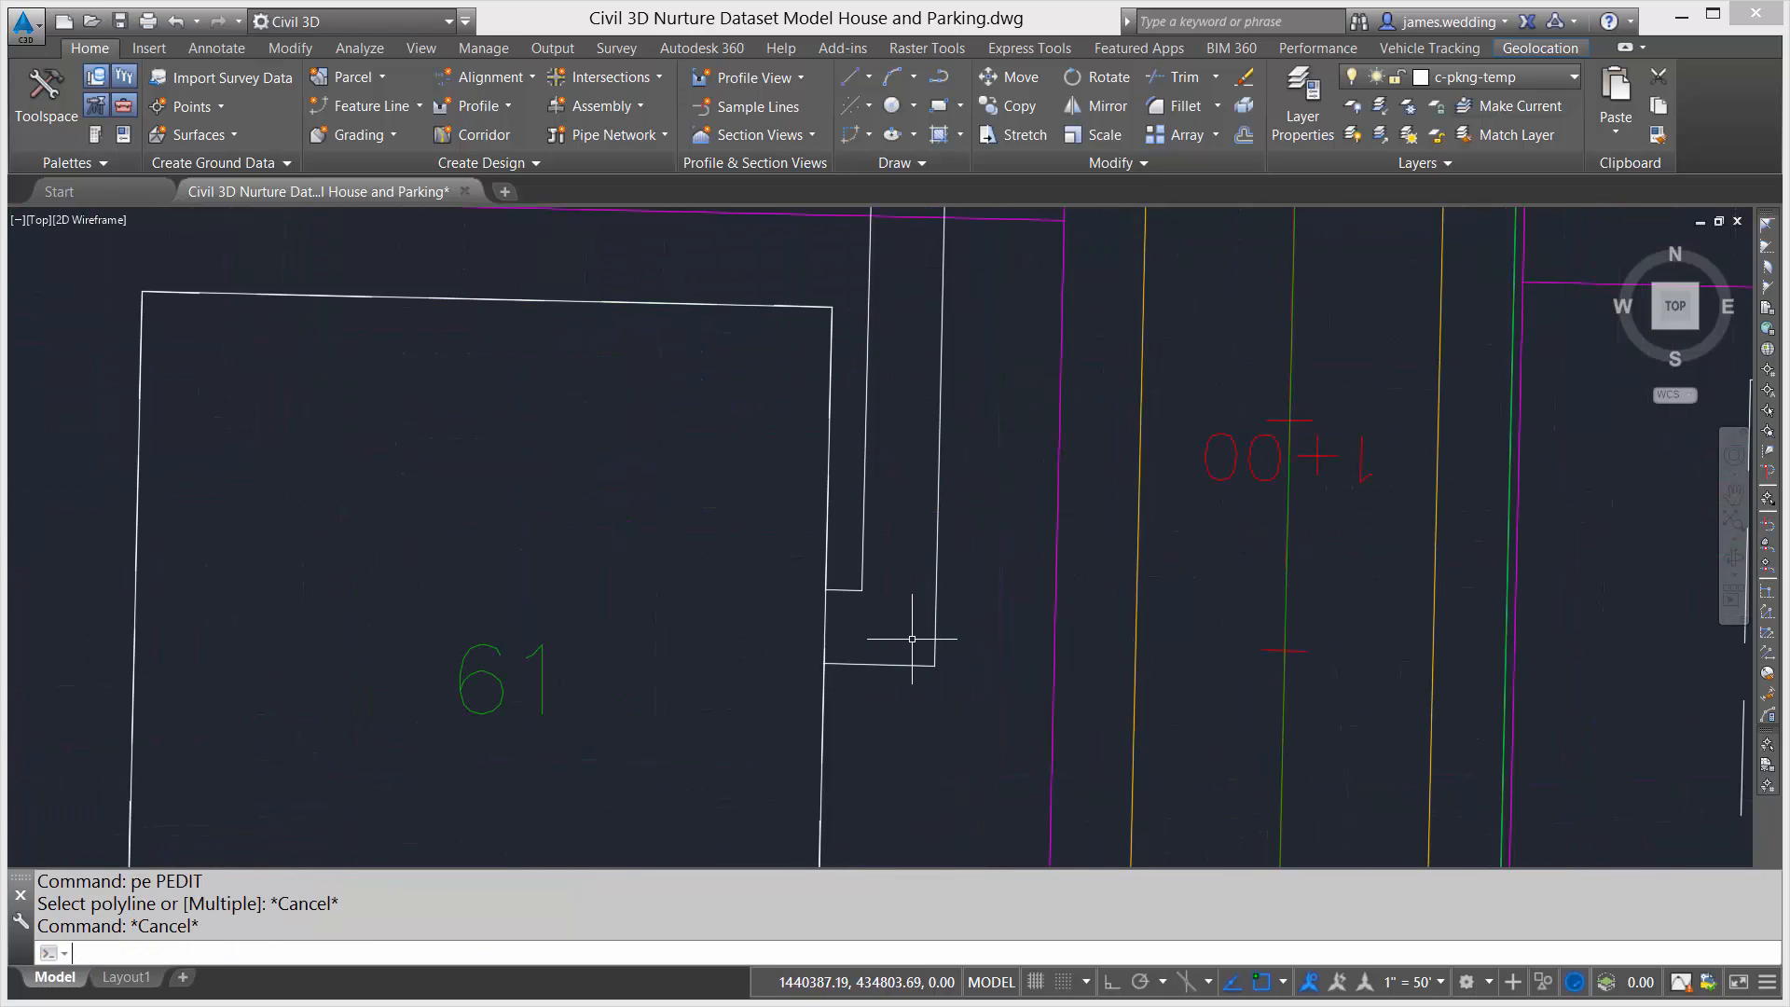
Draw a line across the walkway's open end where it meets the east edge of the lot 61 building outline
text(l)
key(Return)
click(827, 589)
click(862, 589)
key(Return)
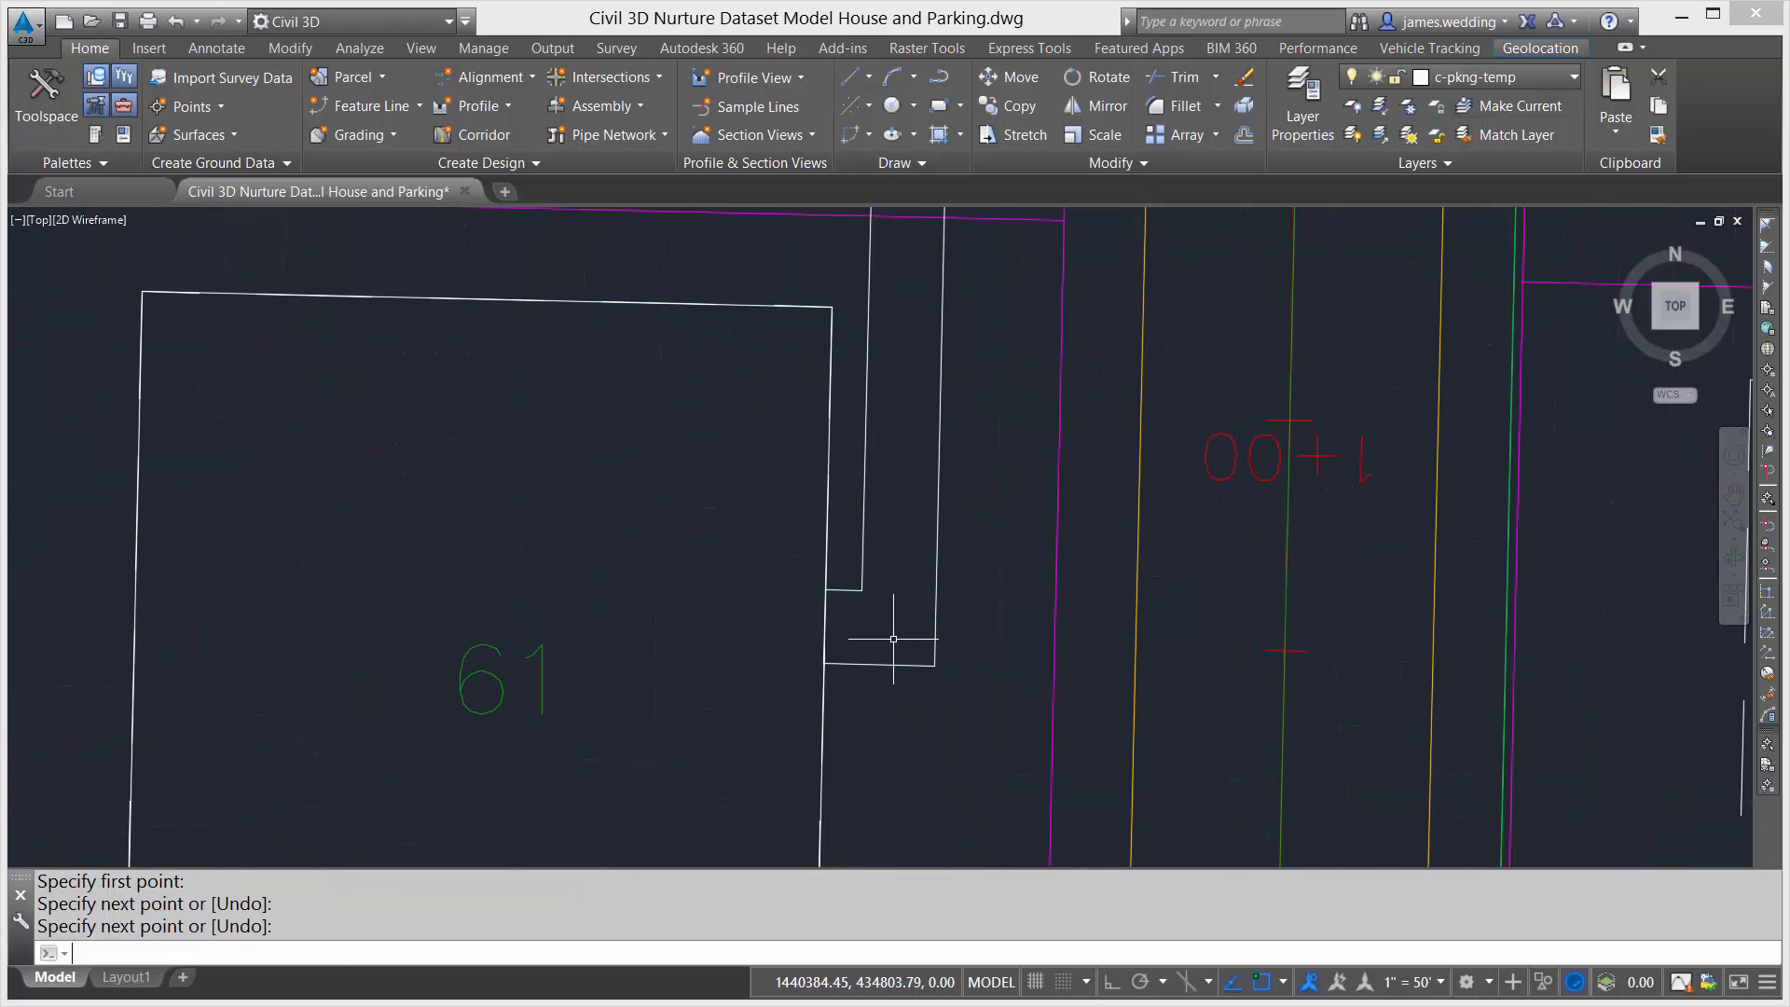
Join the walkway's outer polyline with the end line and the inner walkway edge using PEDIT
text(pe)
key(Return)
click(859, 665)
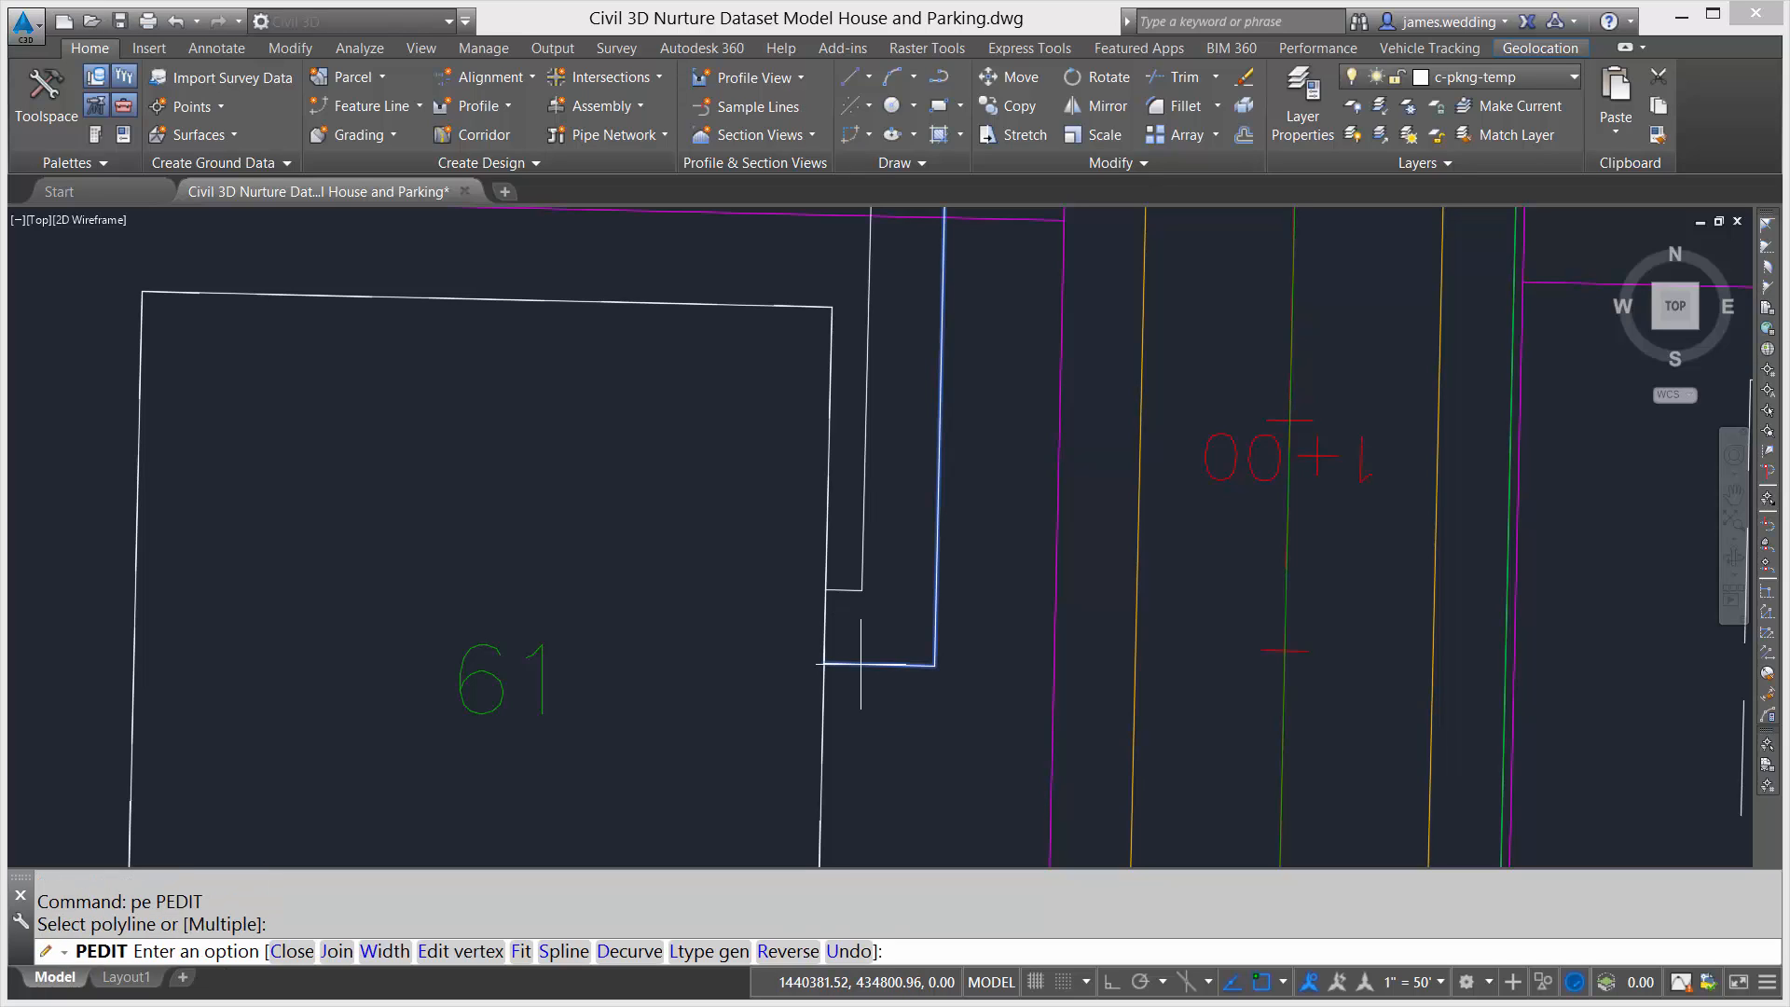
text(j)
key(Return)
click(821, 630)
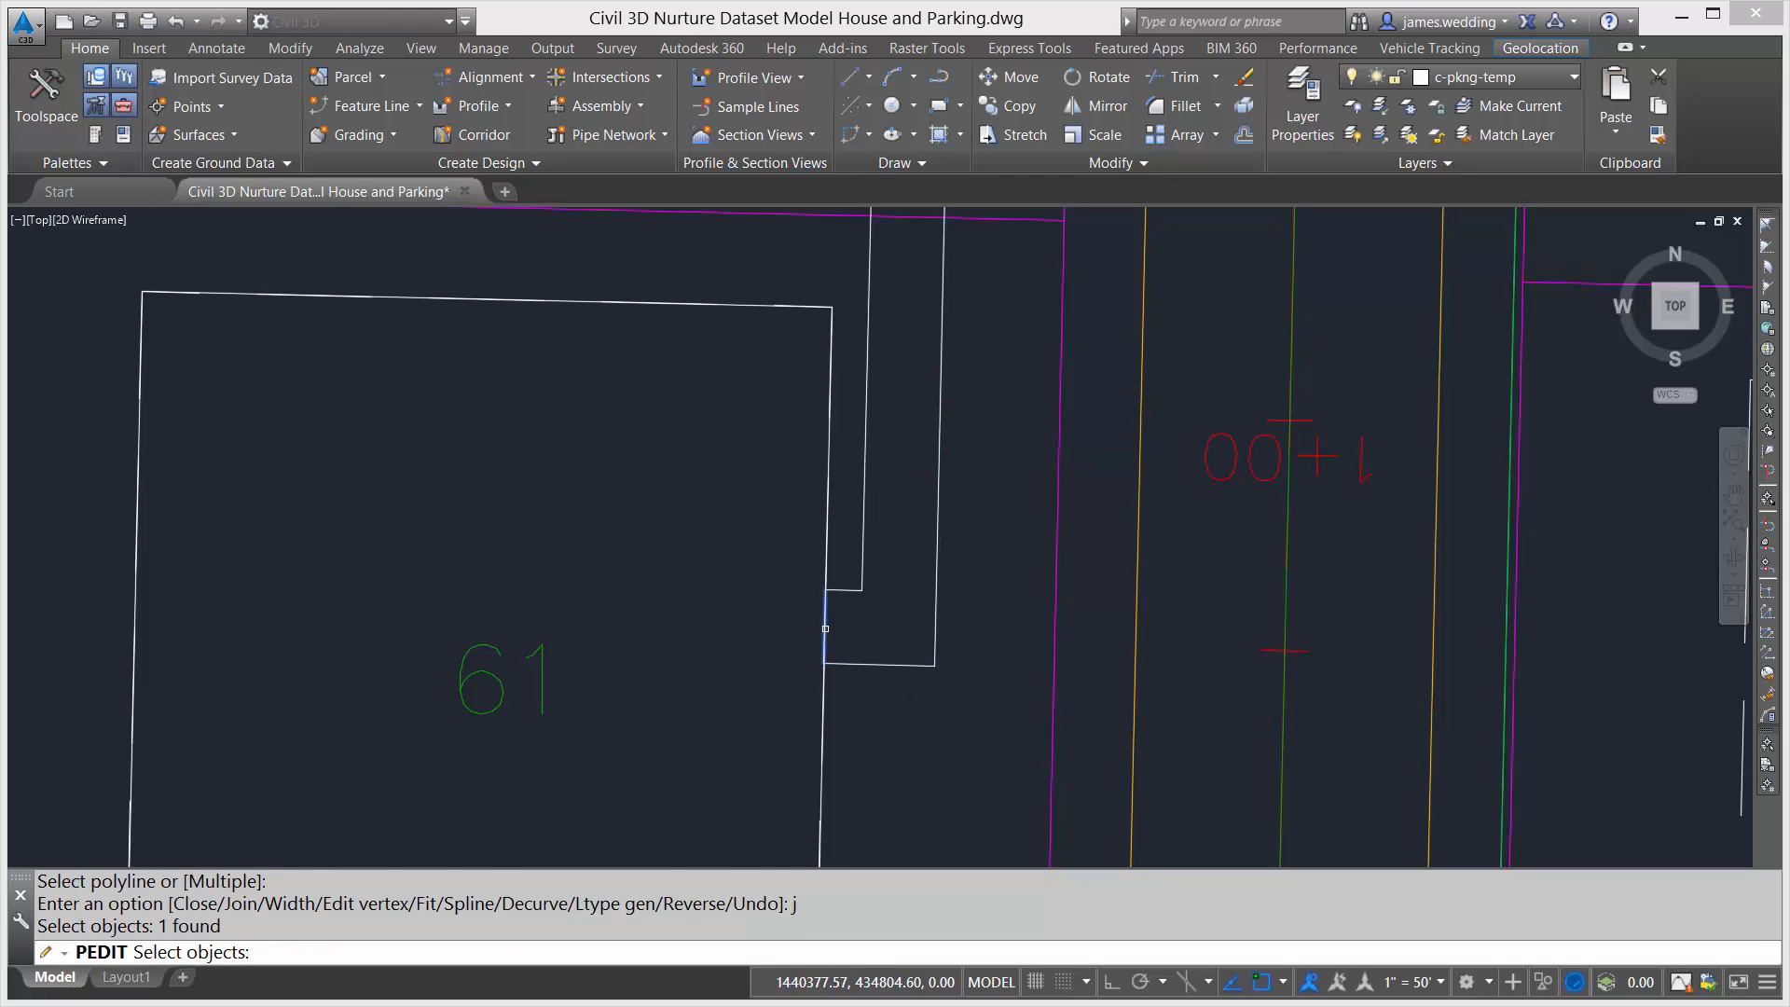
click(865, 559)
key(Return)
Close the joined walkway polyline and end the polyline edit
scroll(903, 513, down, 5)
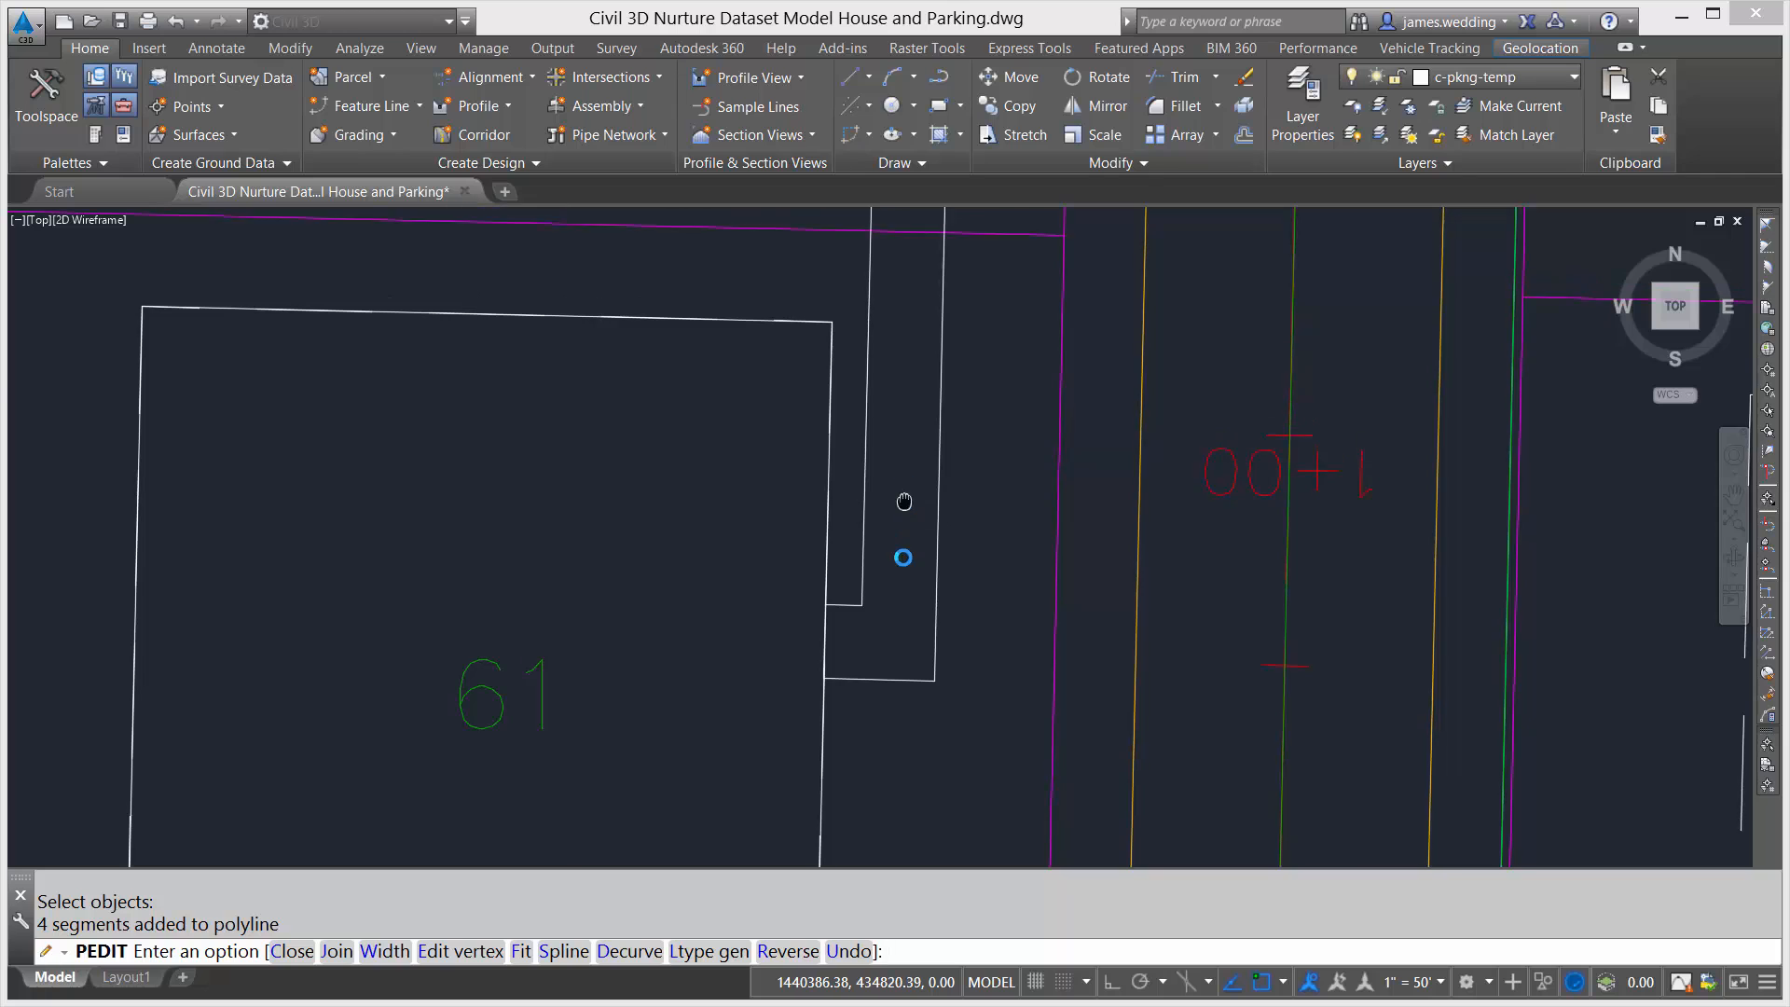
text(c)
key(Return)
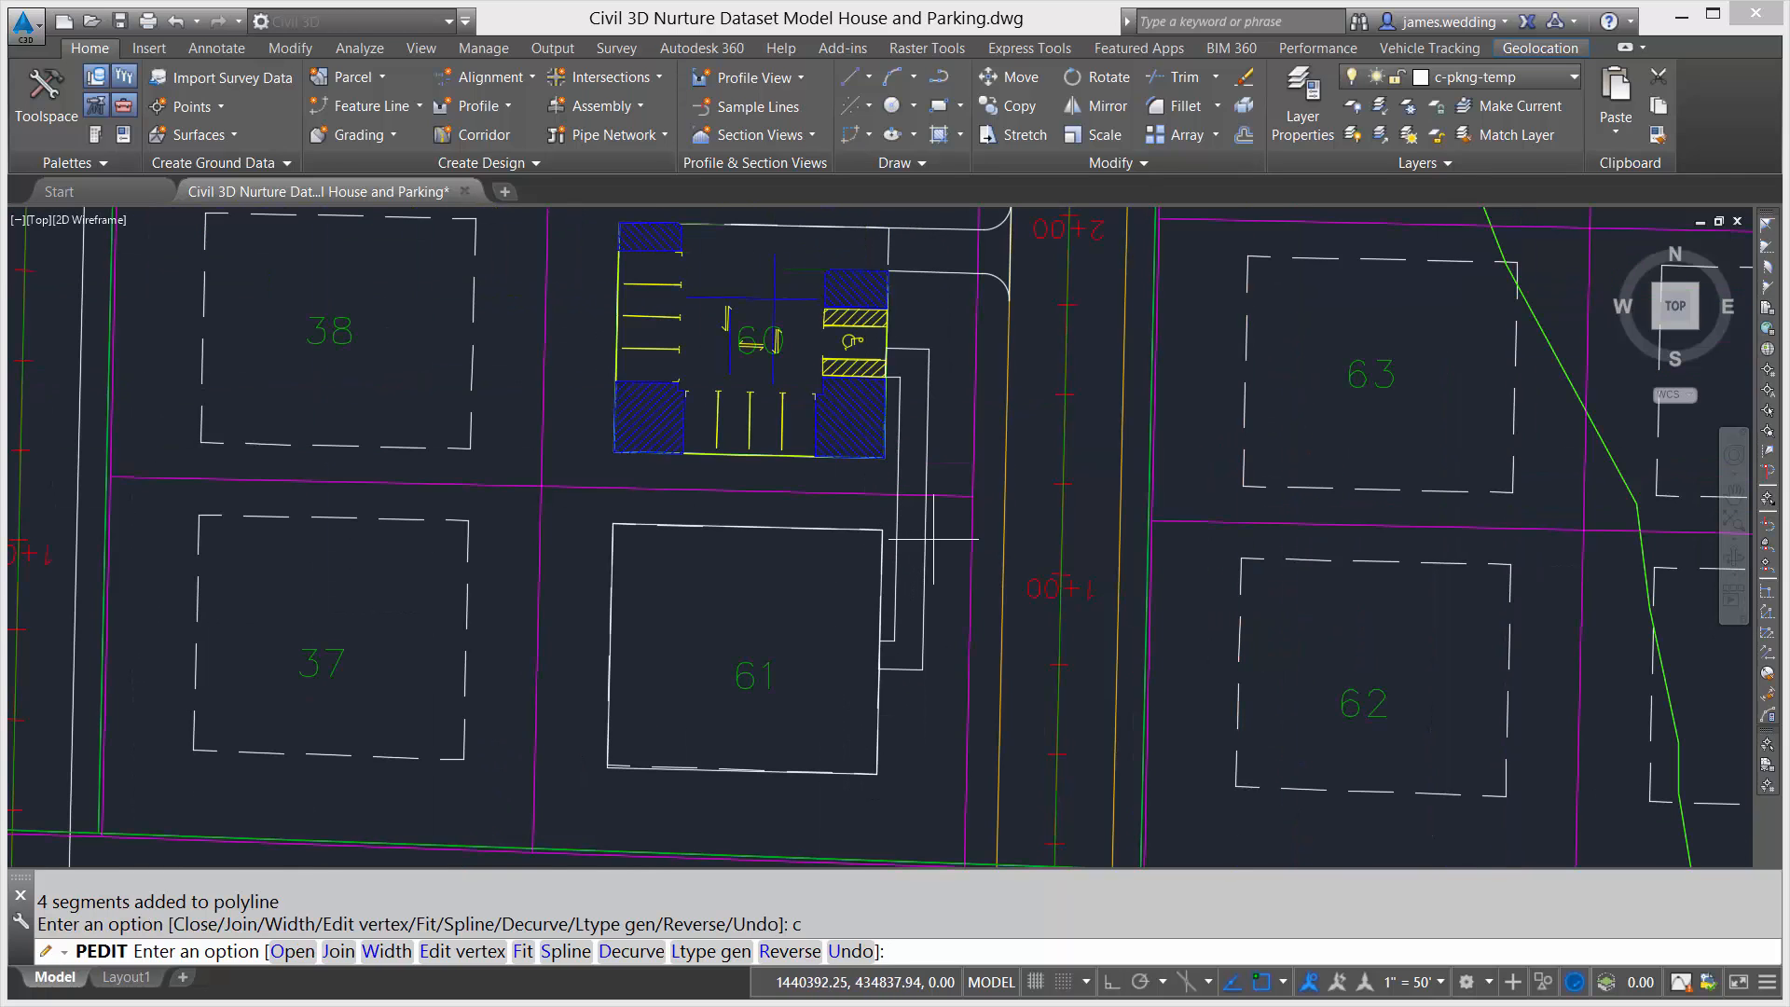
key(Escape)
key(Escape)
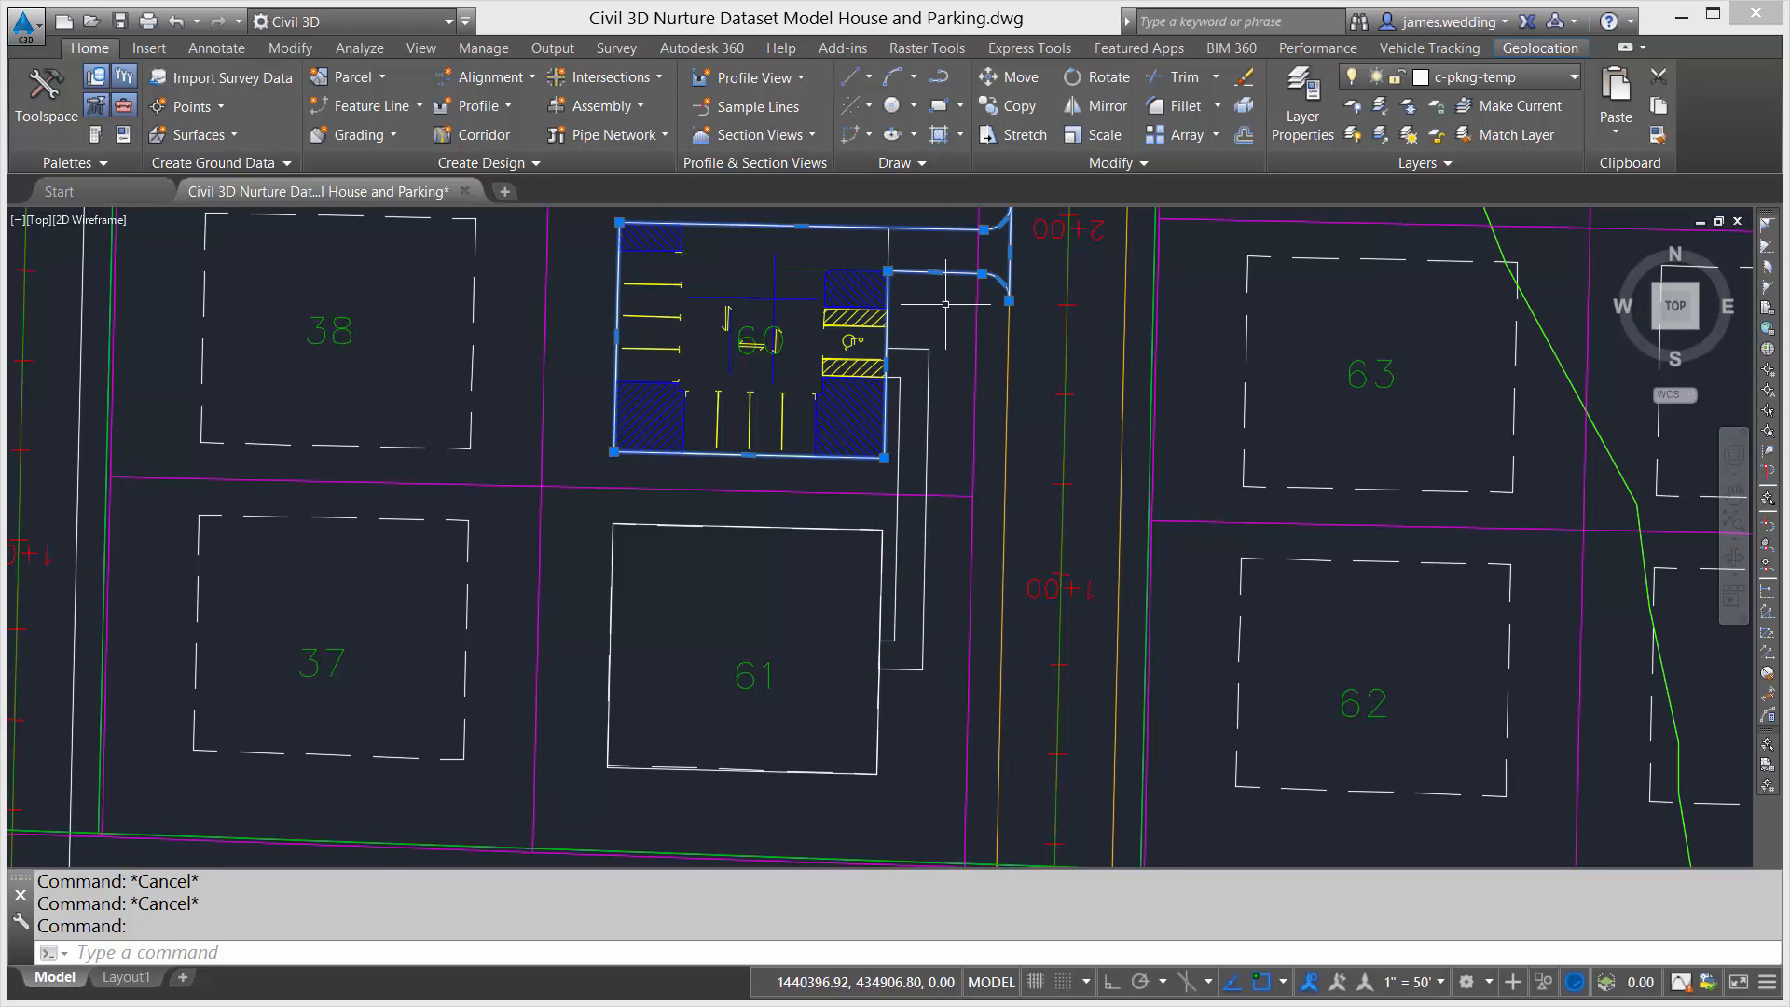
Start MAPDWGTOSDF and name the export Temp Paving Pad in the Parking and Basic Pad Grading folder under Box Sync's InfraWorks 360 Nurture Content
click(762, 528)
key(Escape)
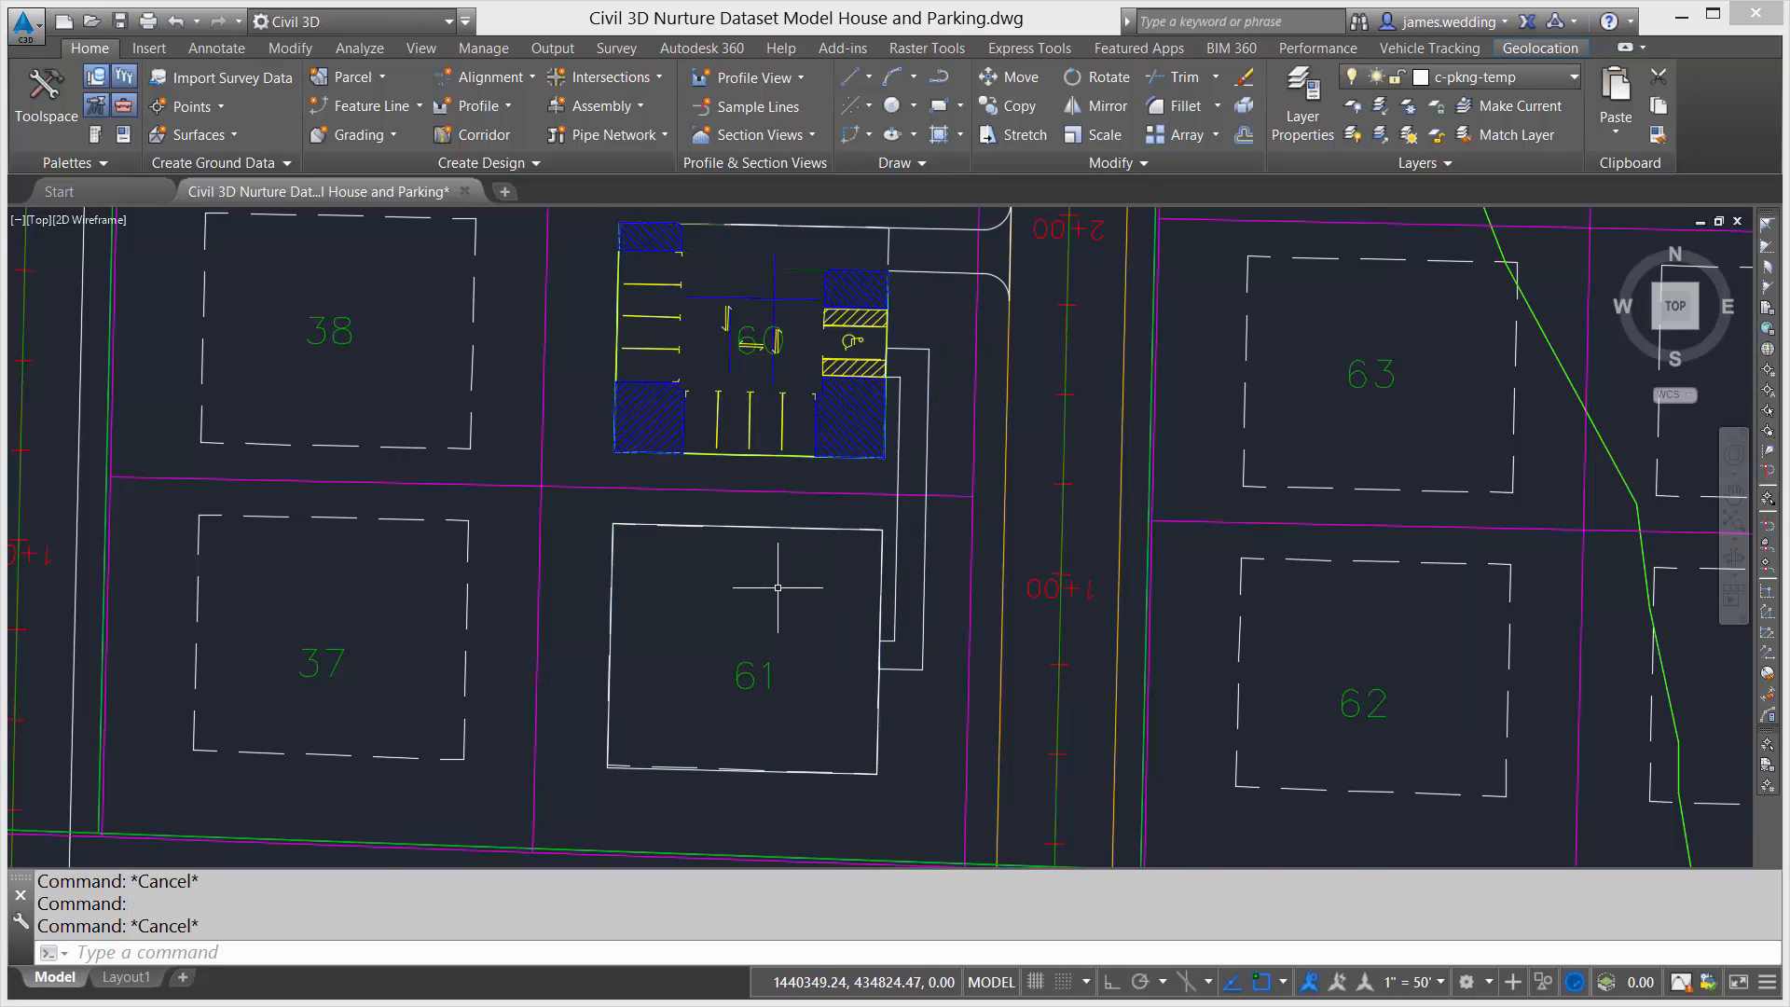
scroll(782, 595, down, 2)
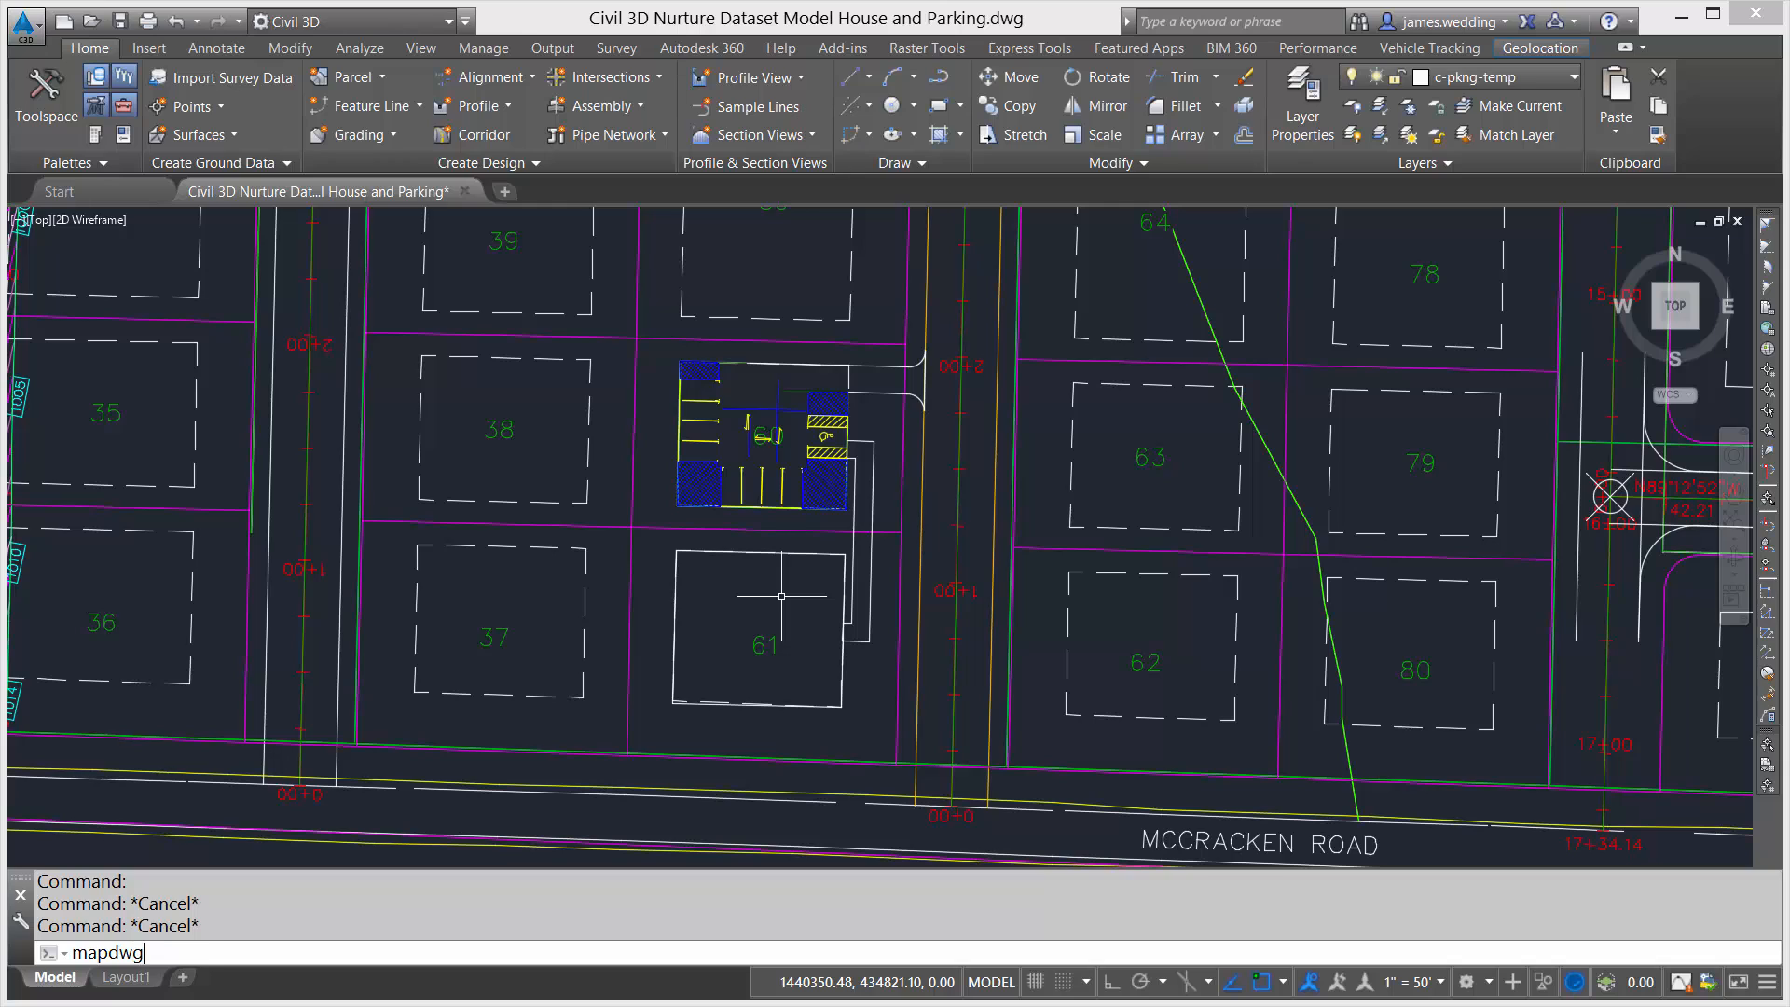
text(mapdwg)
key(Return)
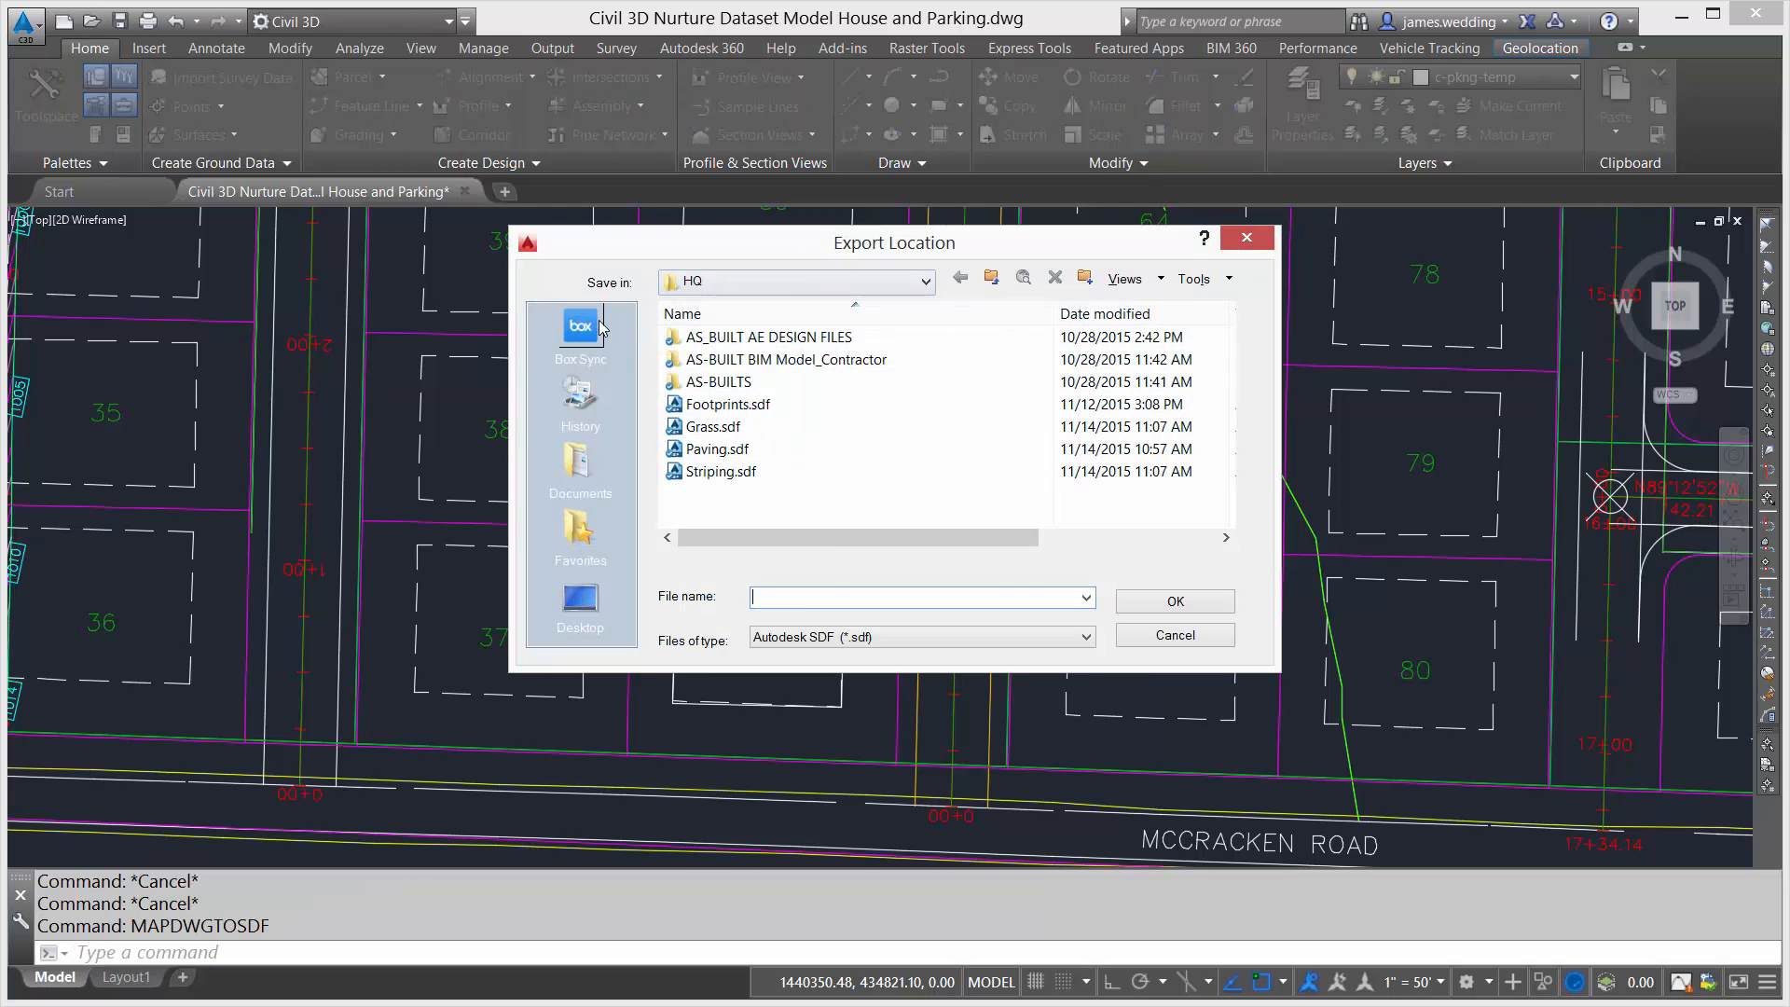
click(742, 282)
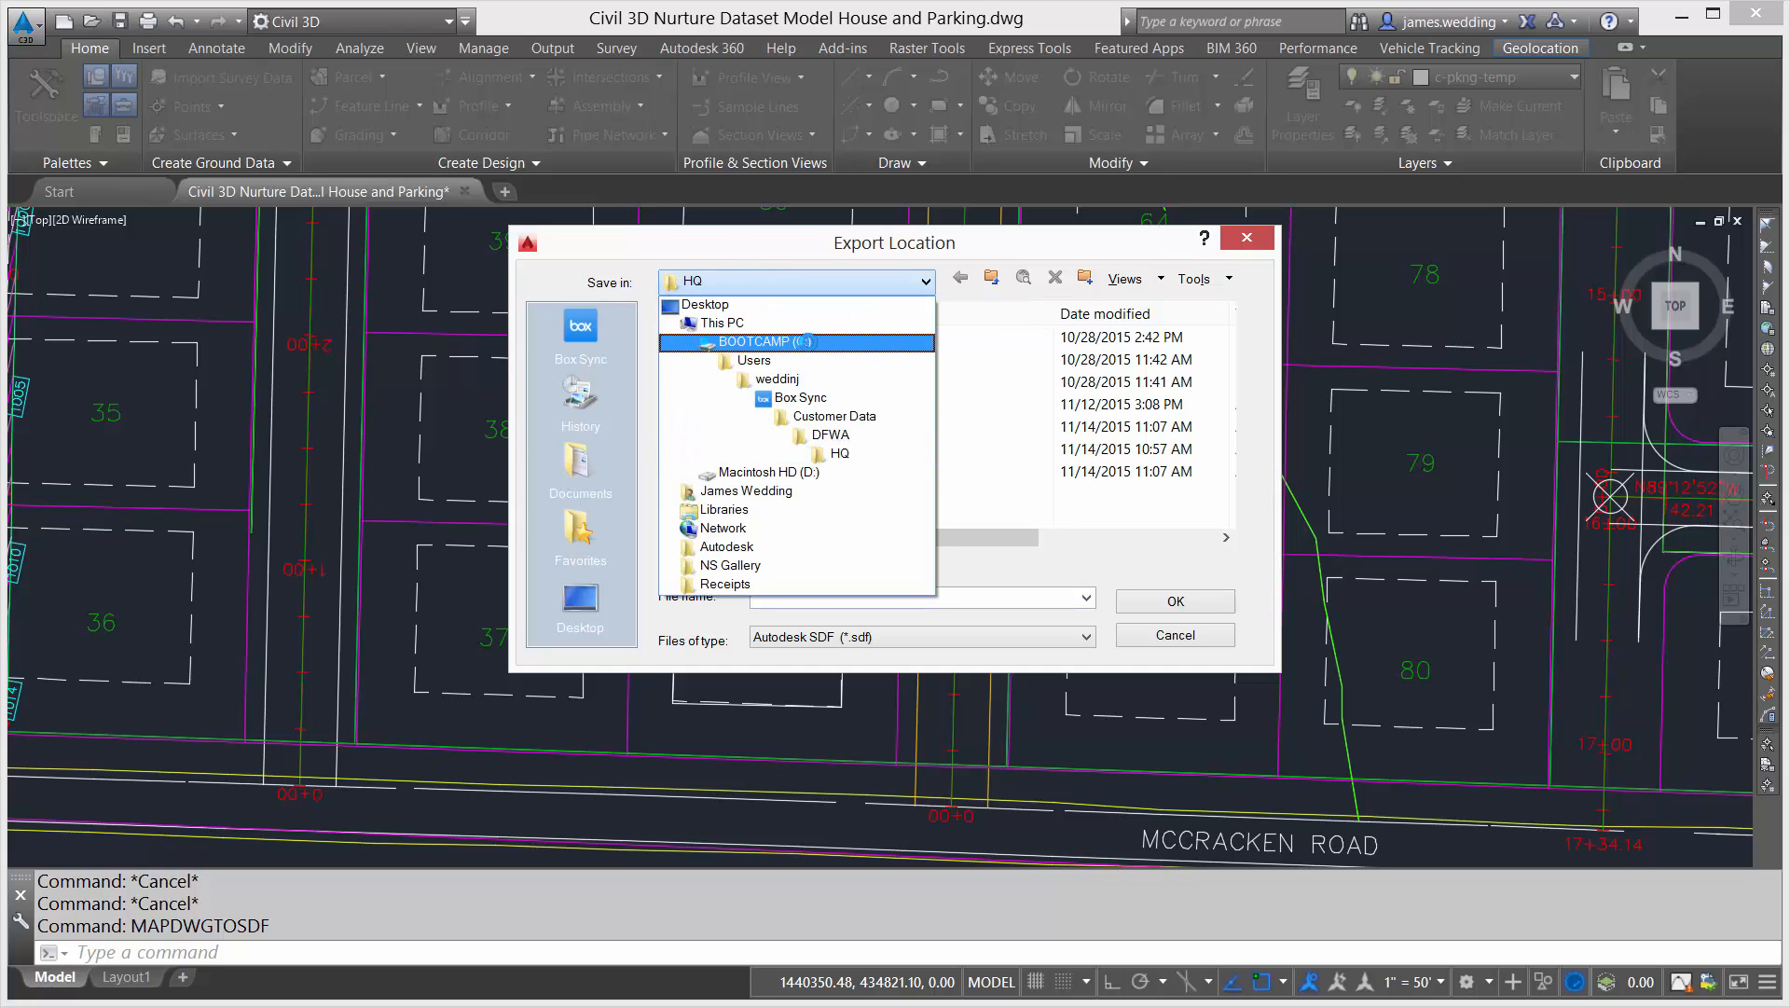
click(806, 342)
double_click(781, 403)
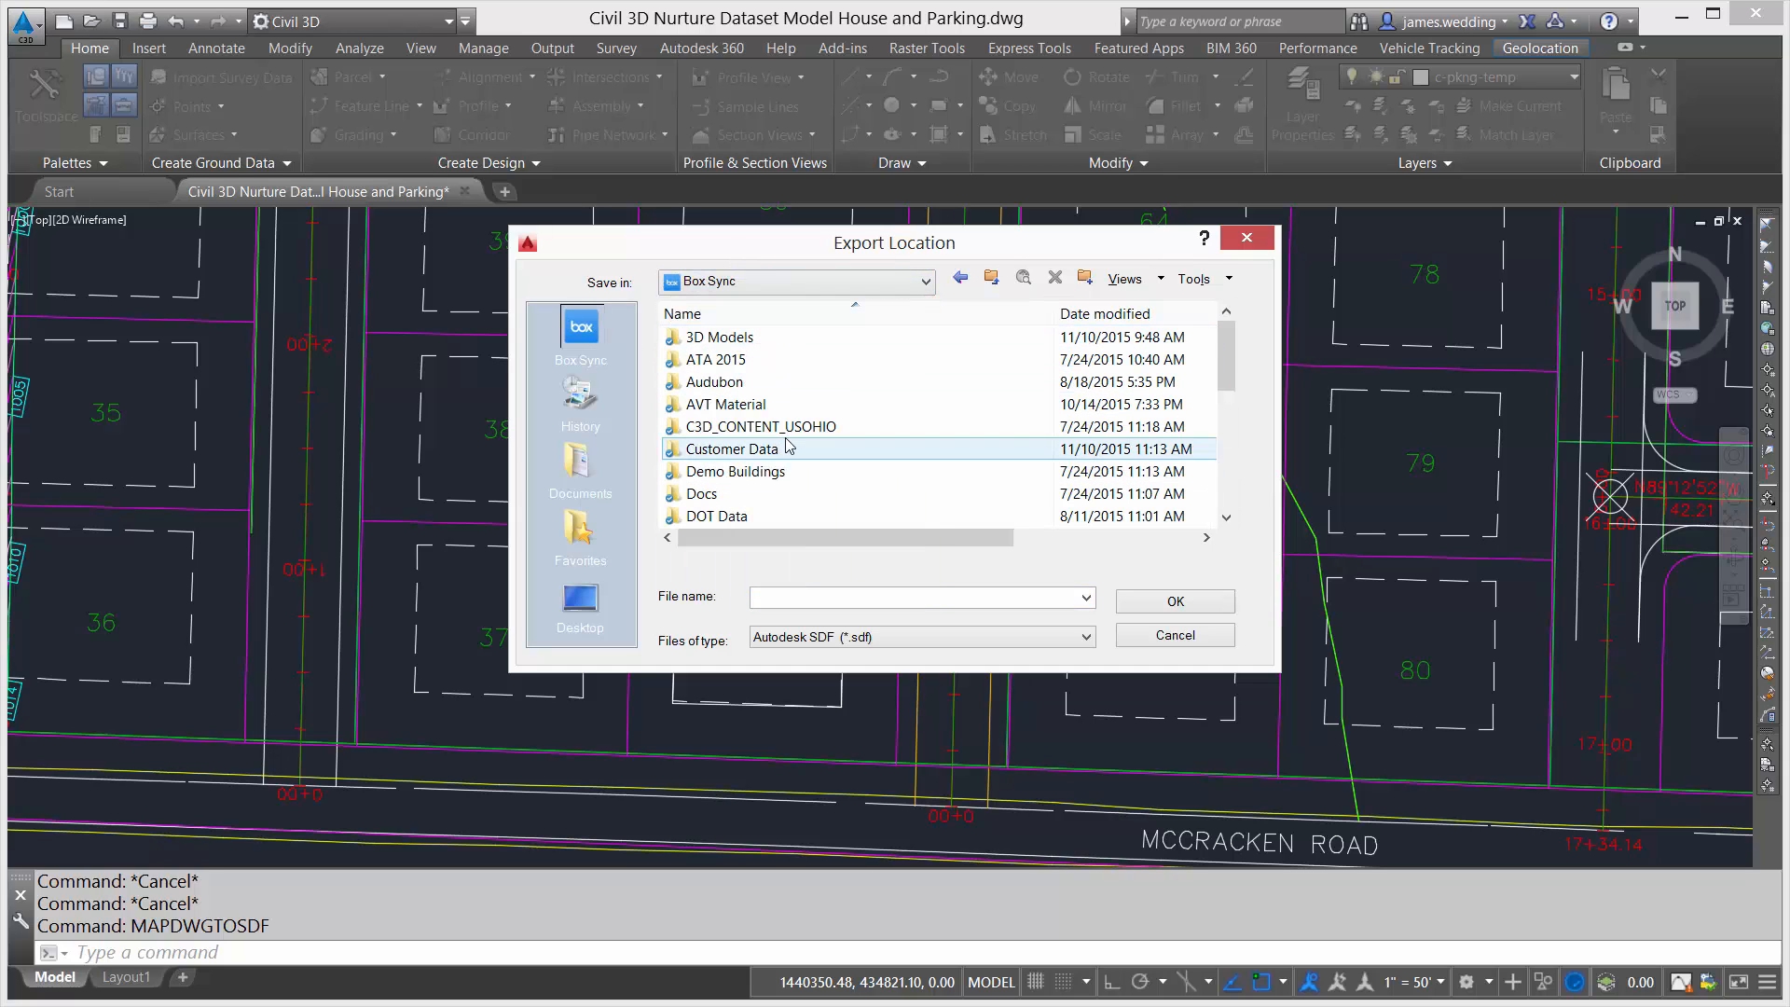
scroll(819, 476, down, 3)
scroll(820, 462, up, 1)
double_click(821, 446)
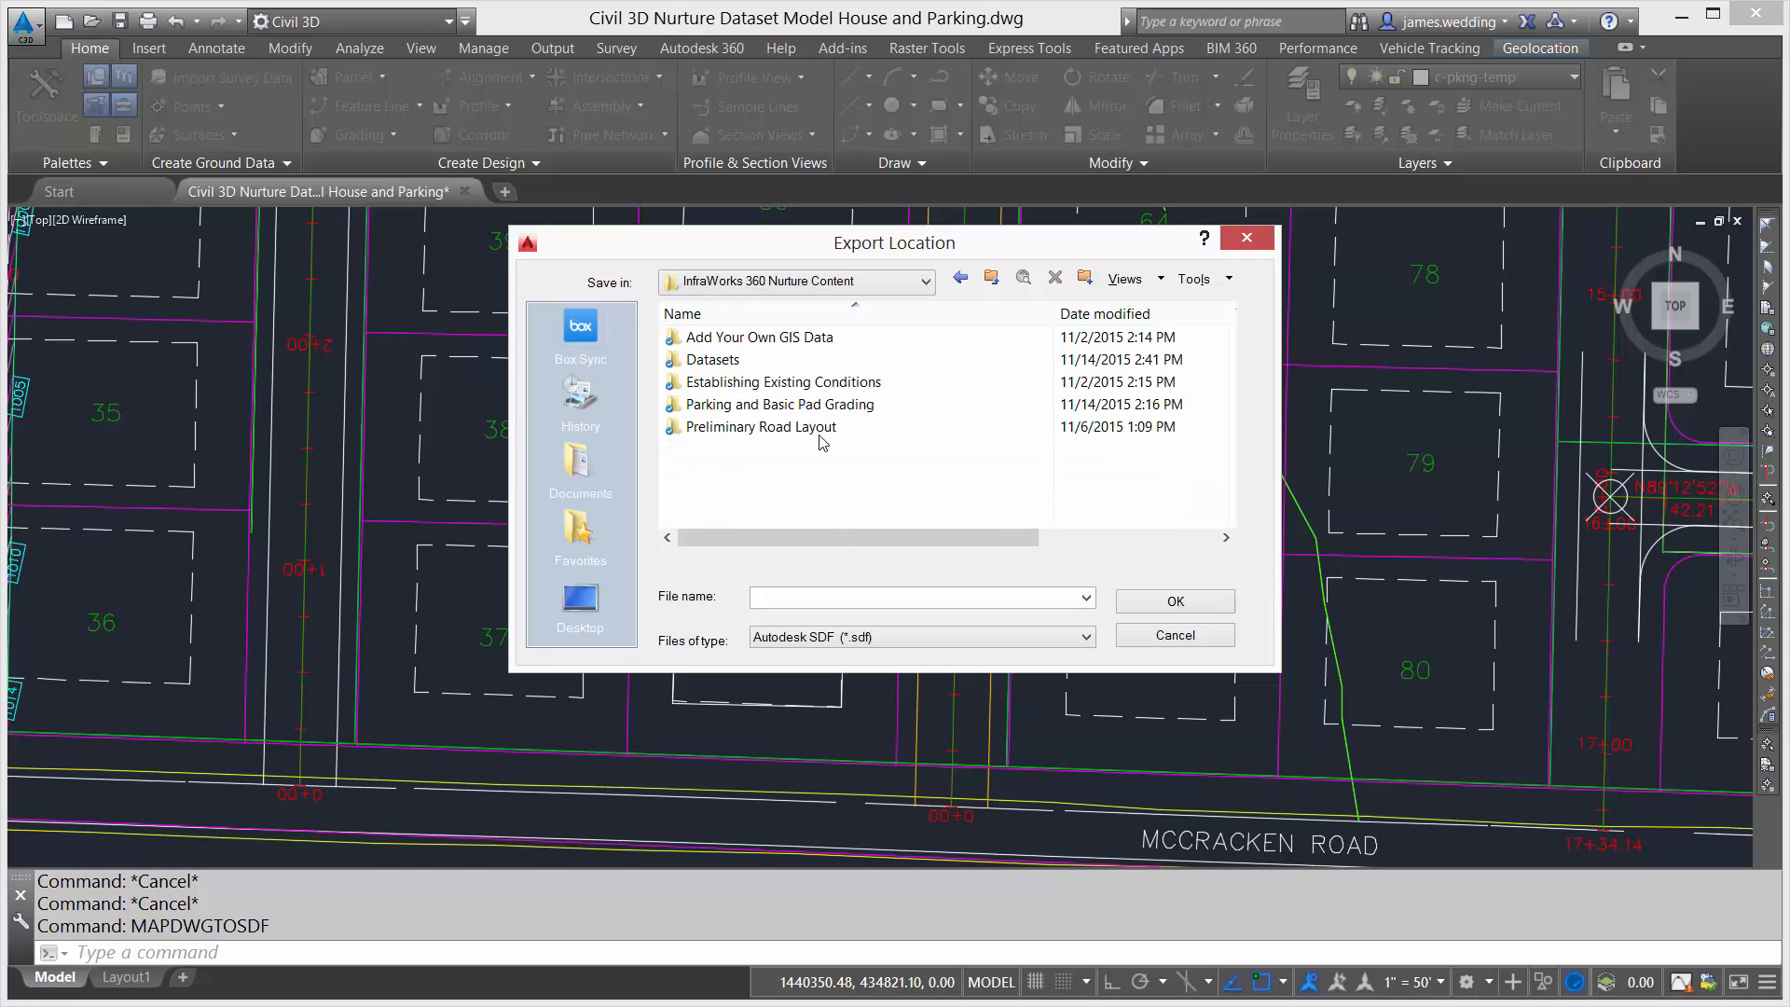
double_click(797, 404)
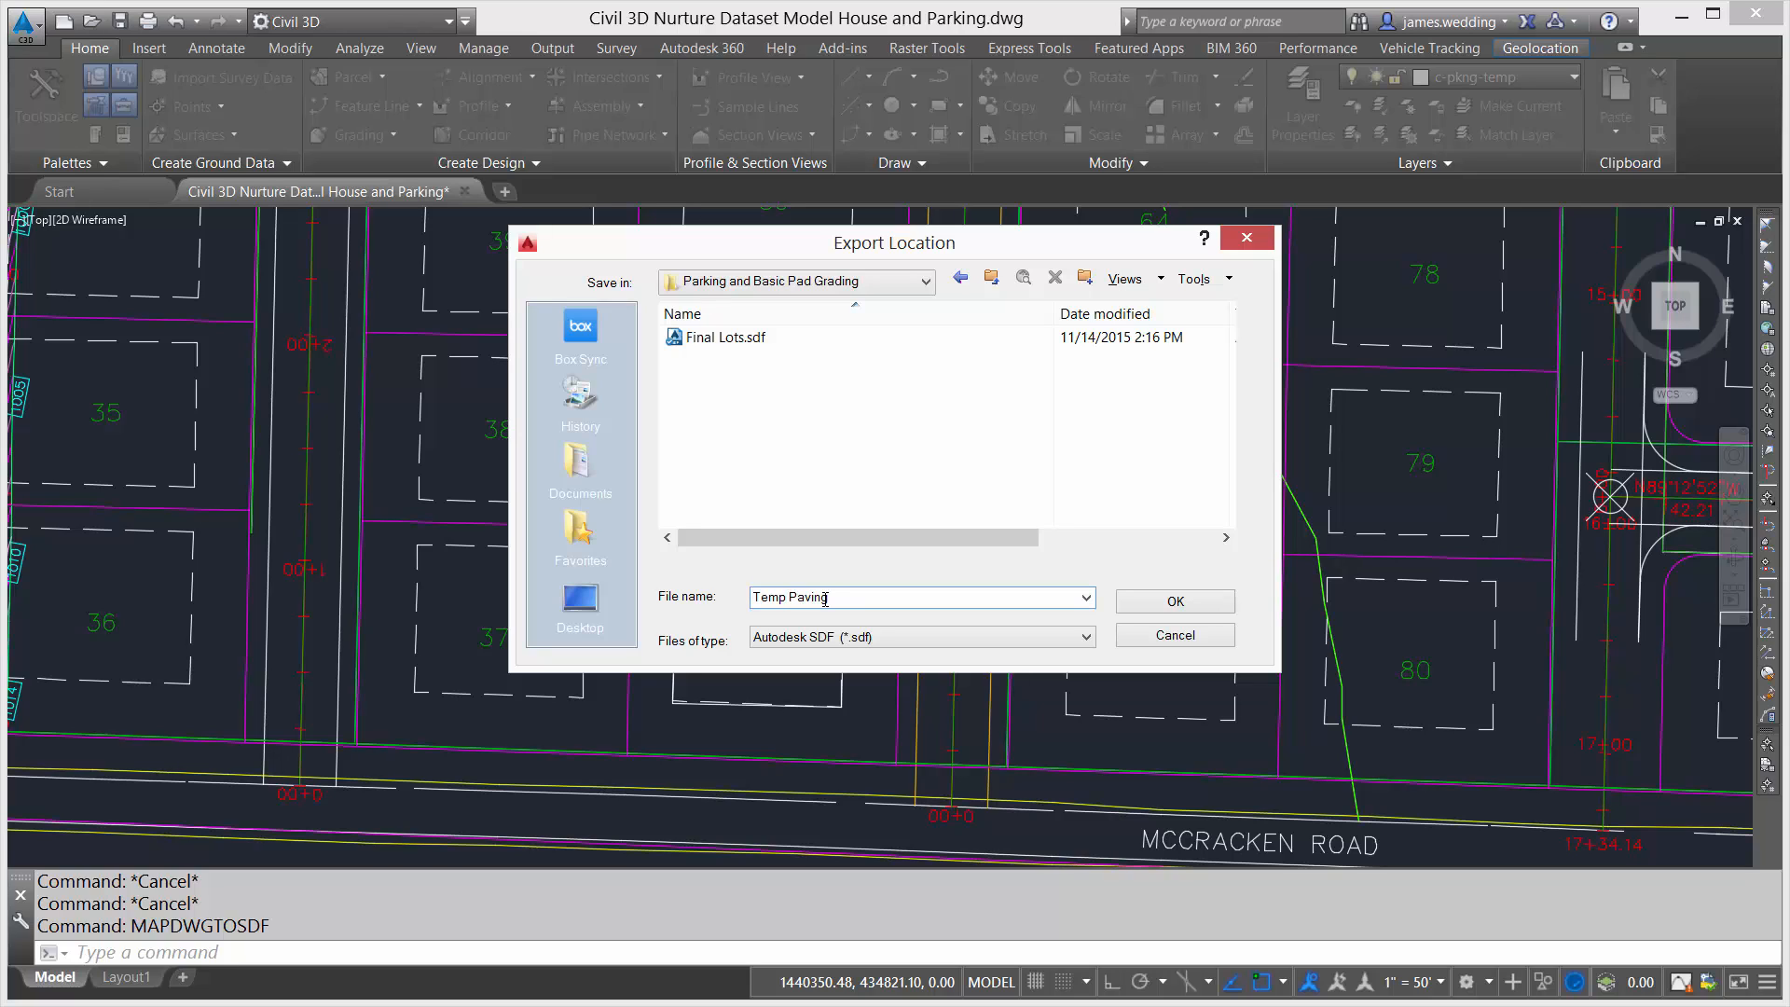
key(Return)
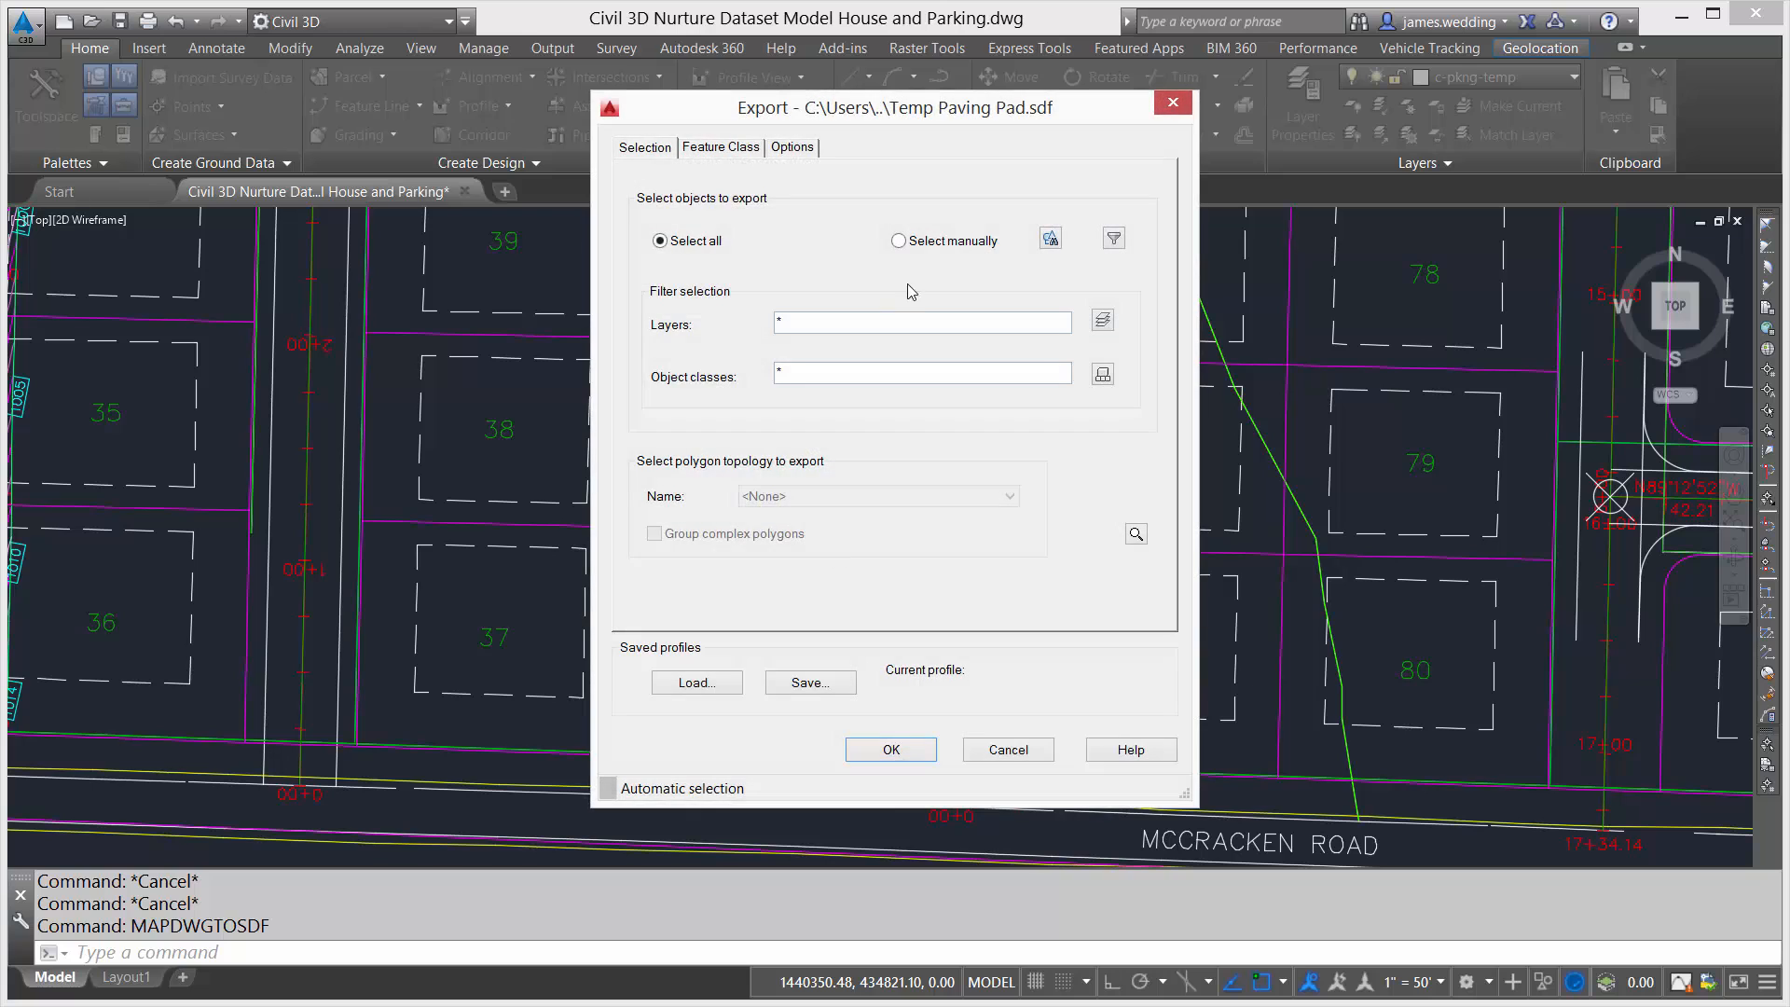
Manually select the lot 60 parking outline, the walkway and the lot 61 building outline and export them to the SDF file
click(1050, 240)
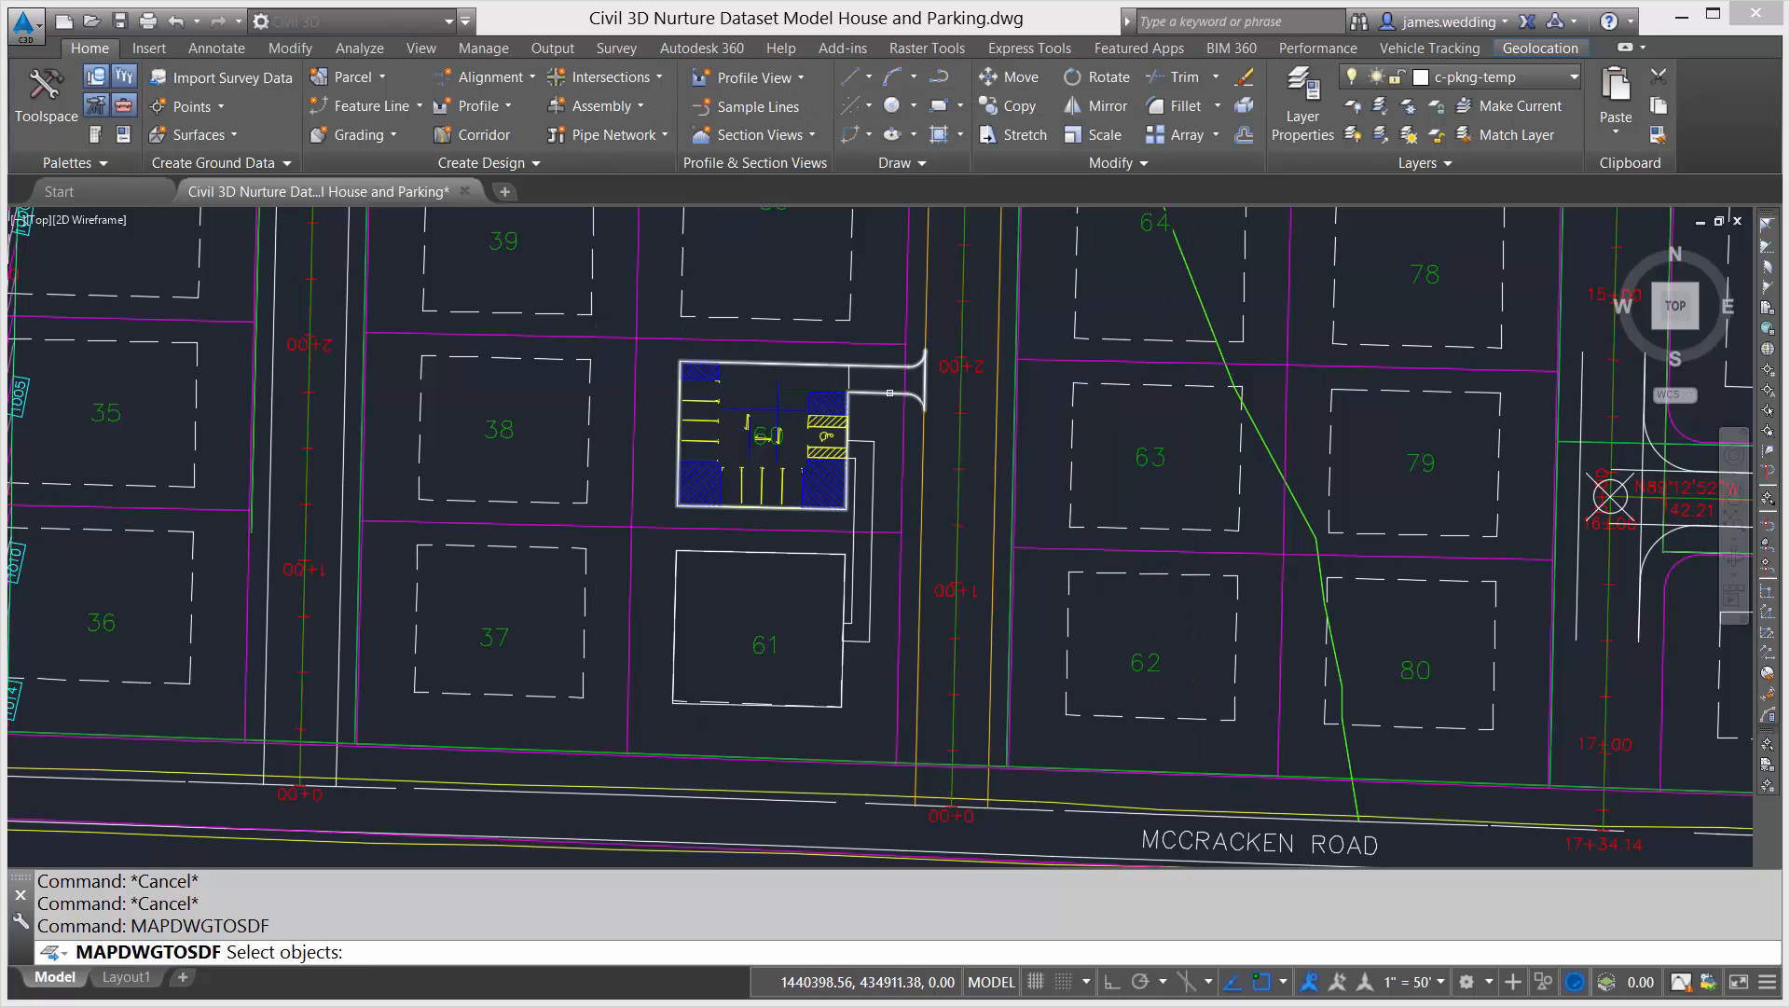
click(884, 438)
click(874, 446)
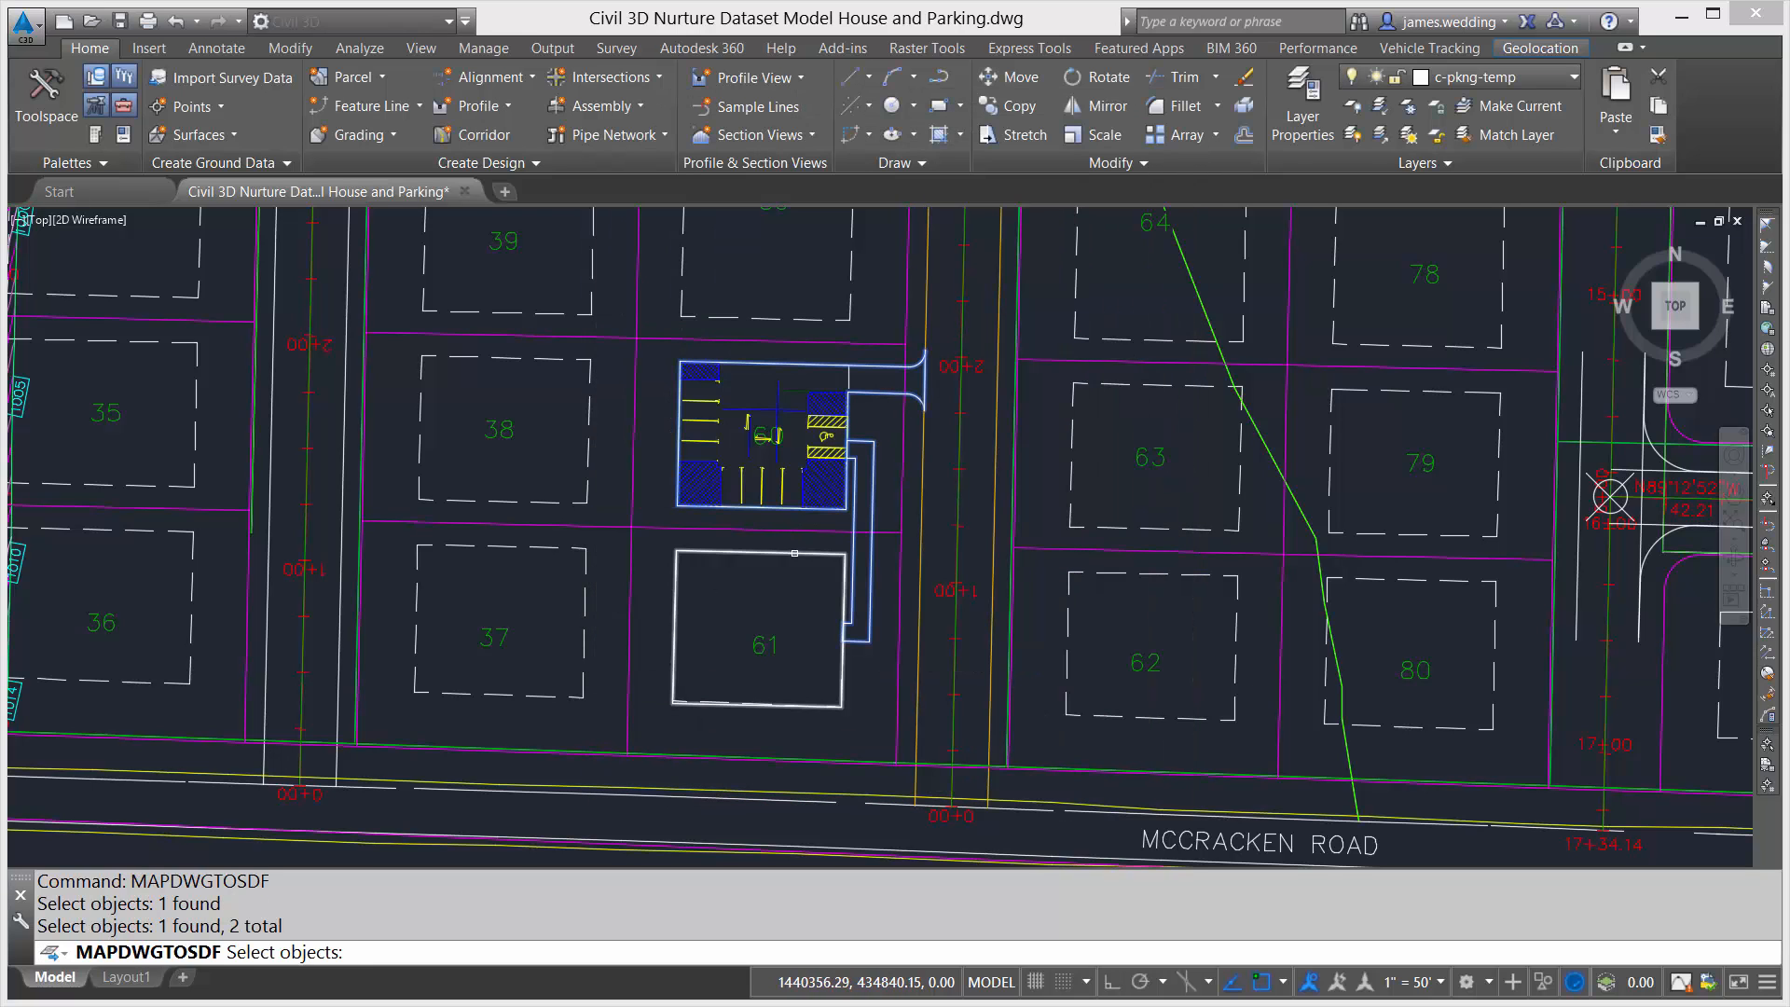
click(748, 658)
key(Return)
click(891, 755)
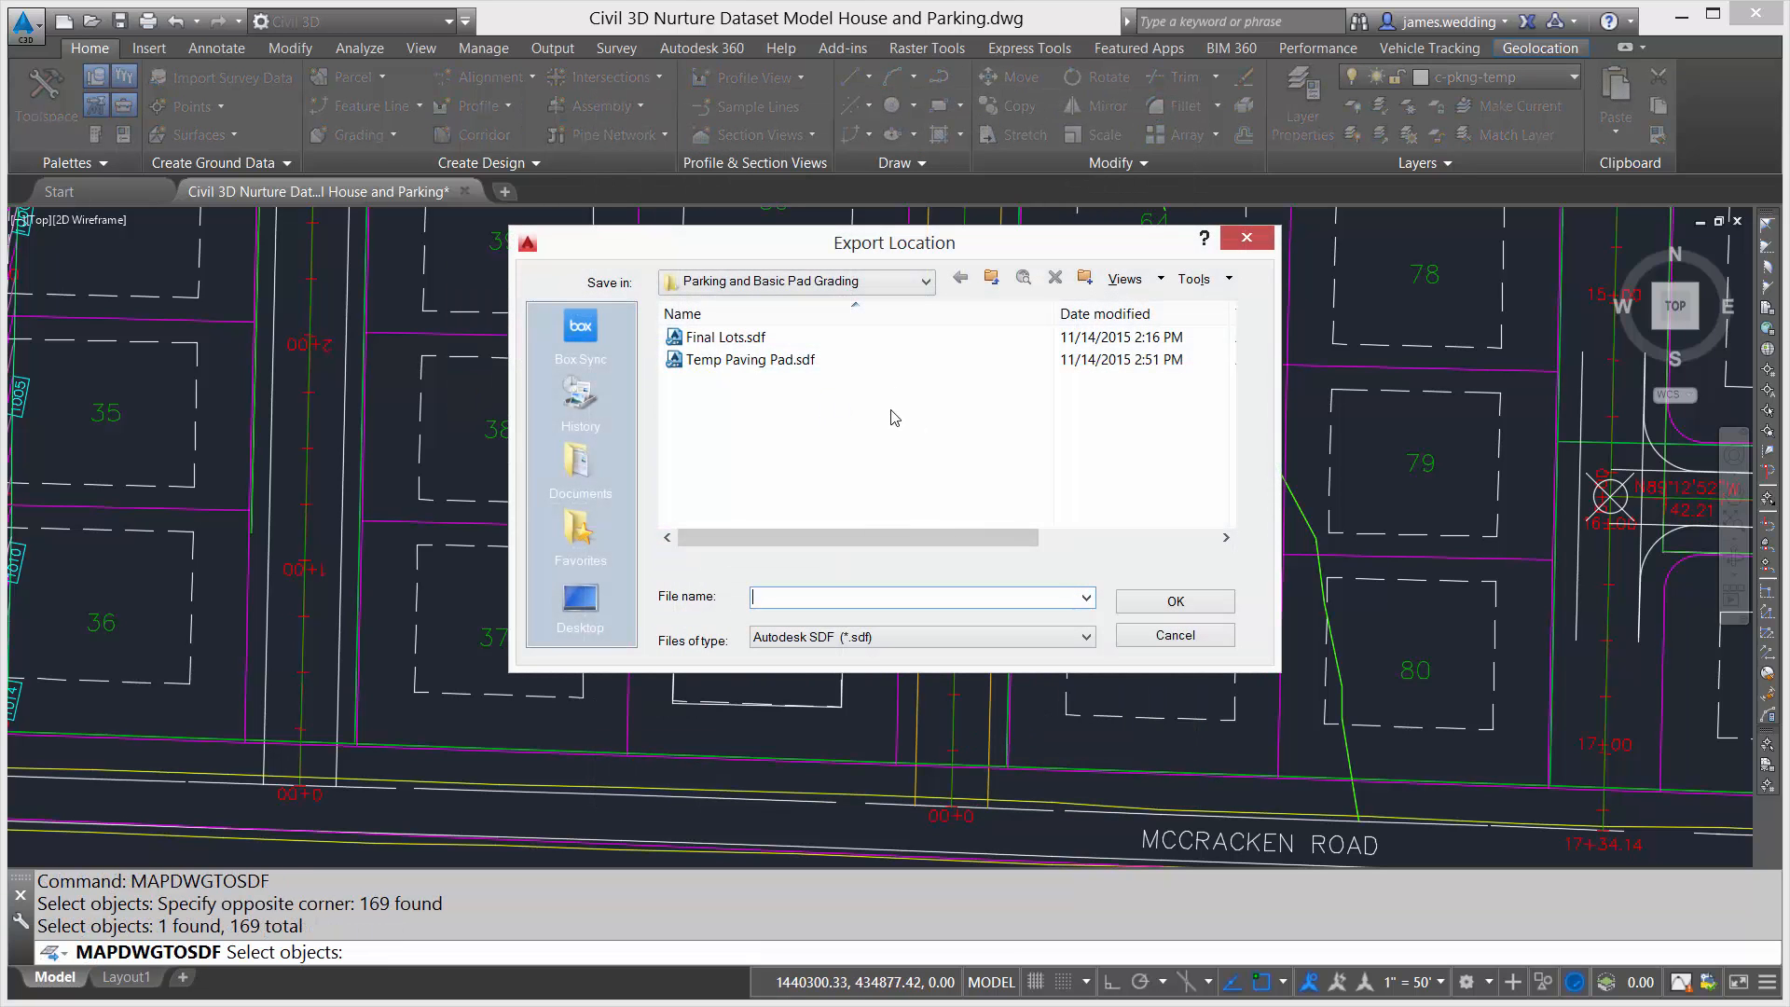
Export lot 60's parking layout objects to Stripes.sdf, window-selecting them and removing the lot 60 parcel from the selection
key(Return)
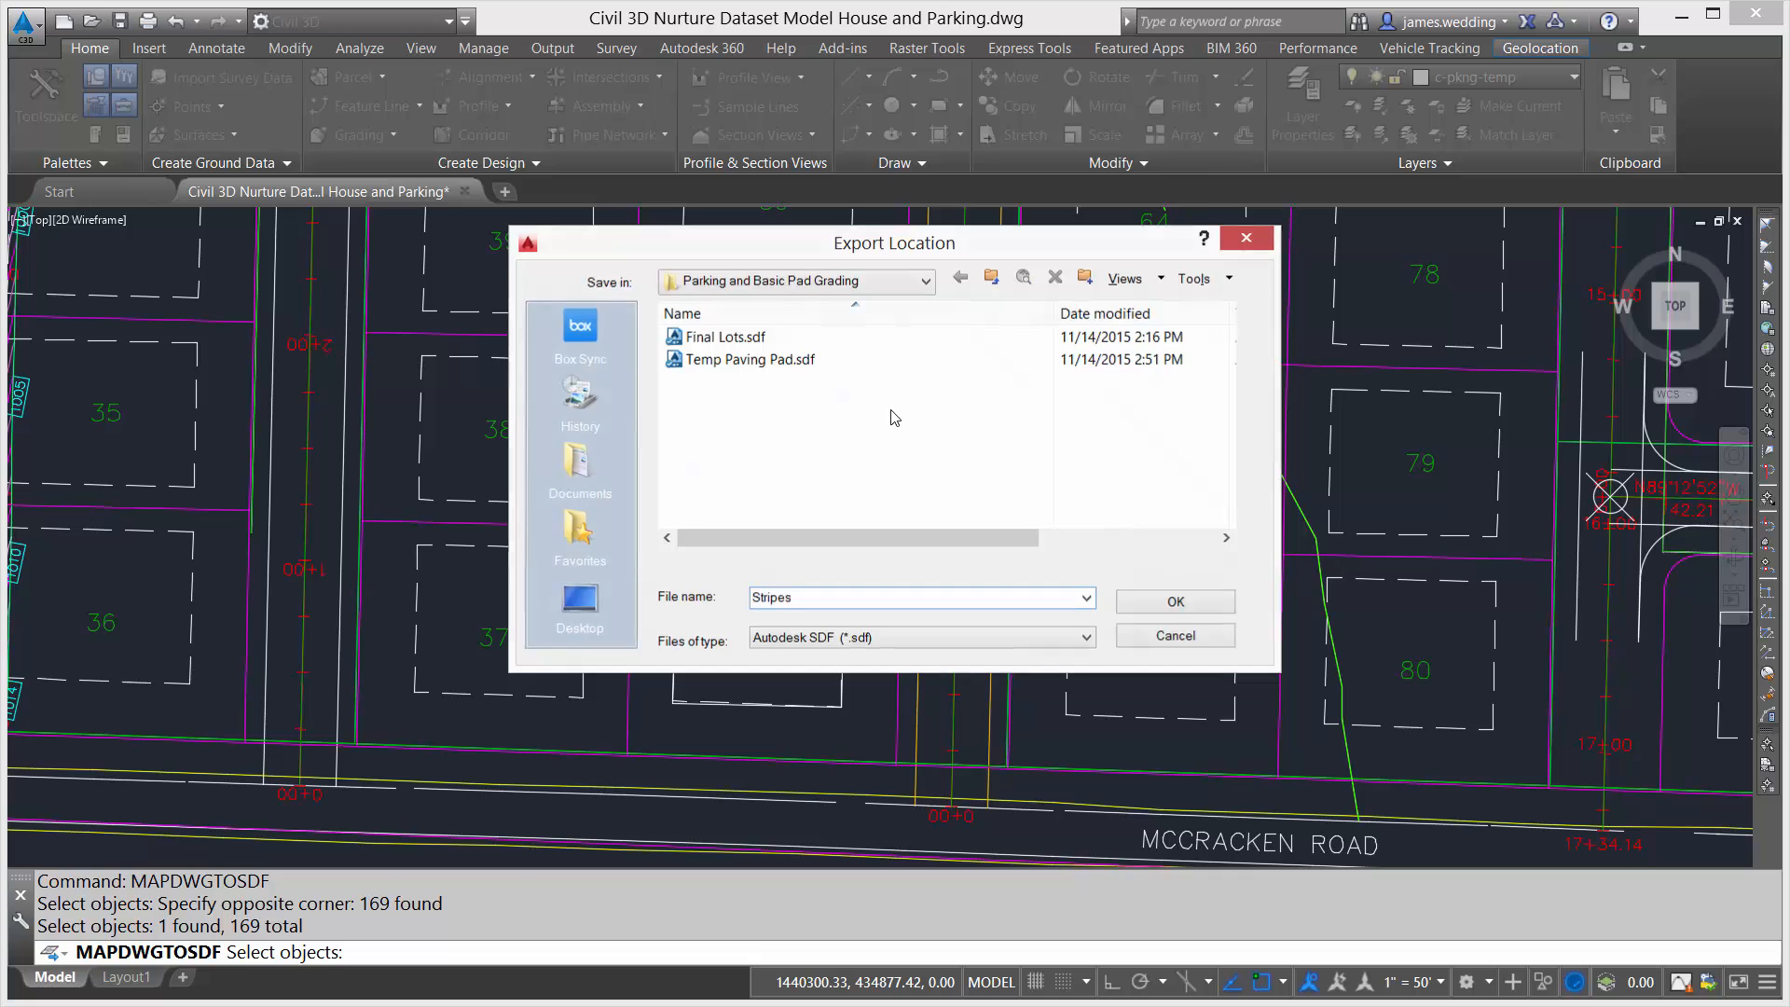
click(1051, 238)
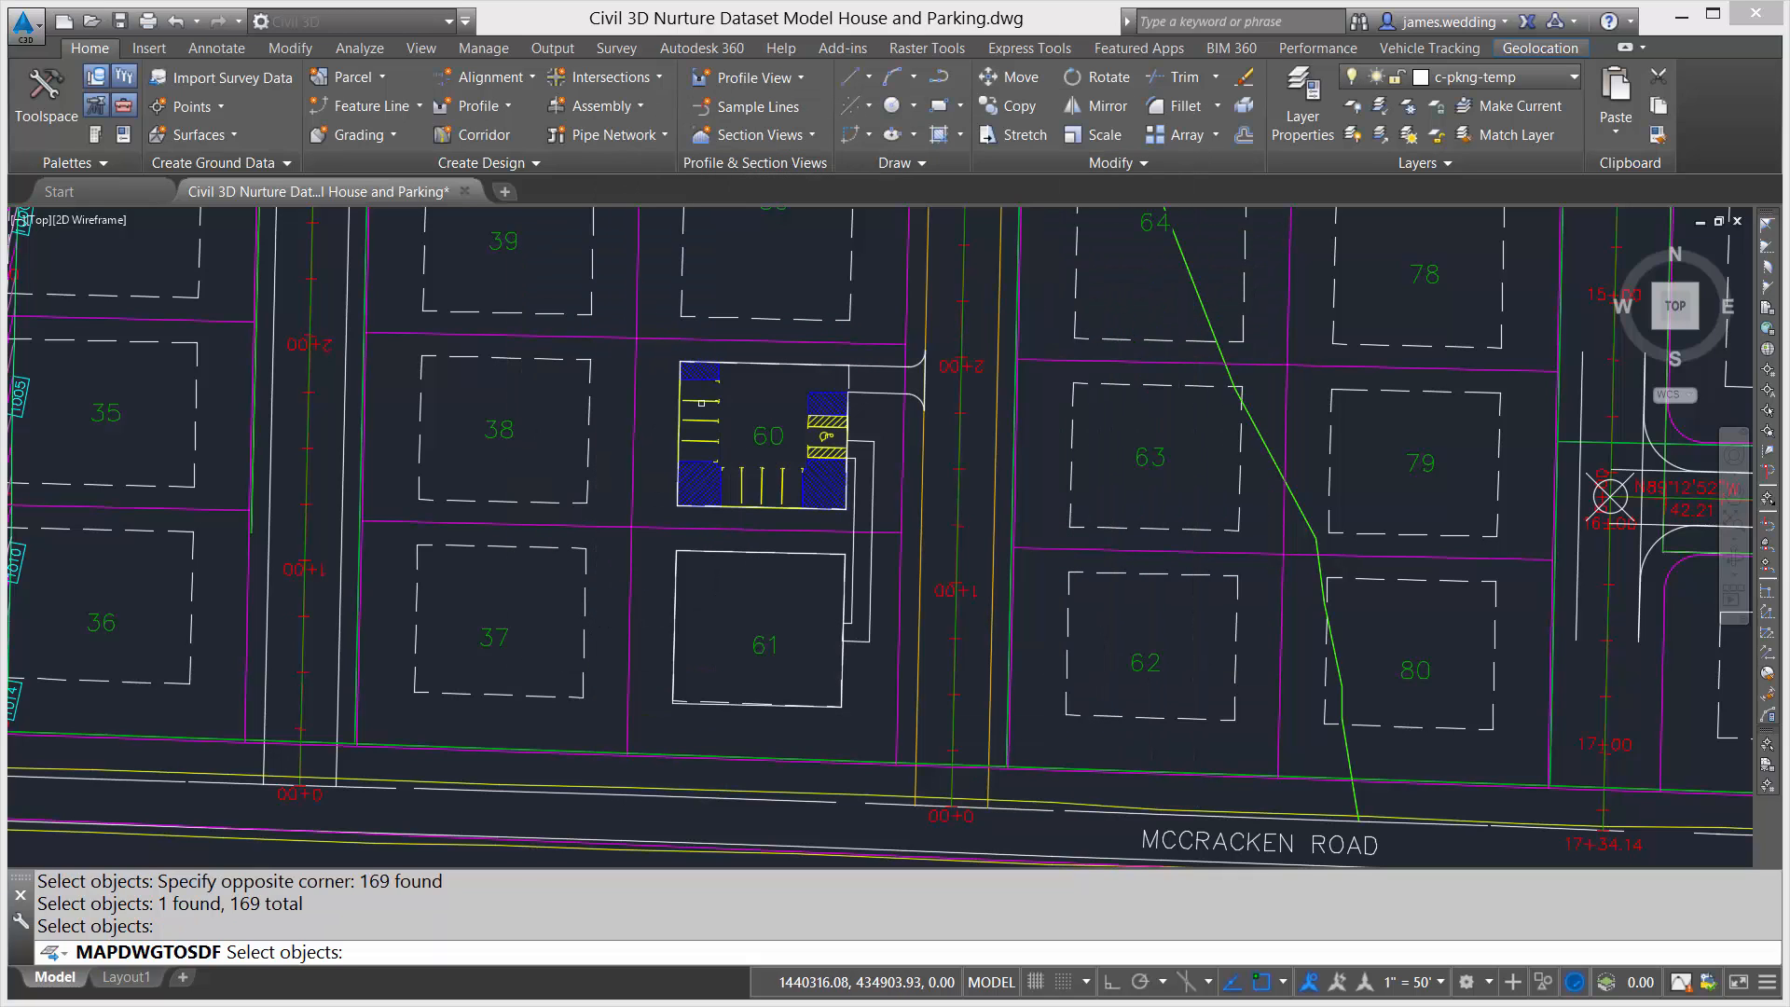
click(659, 350)
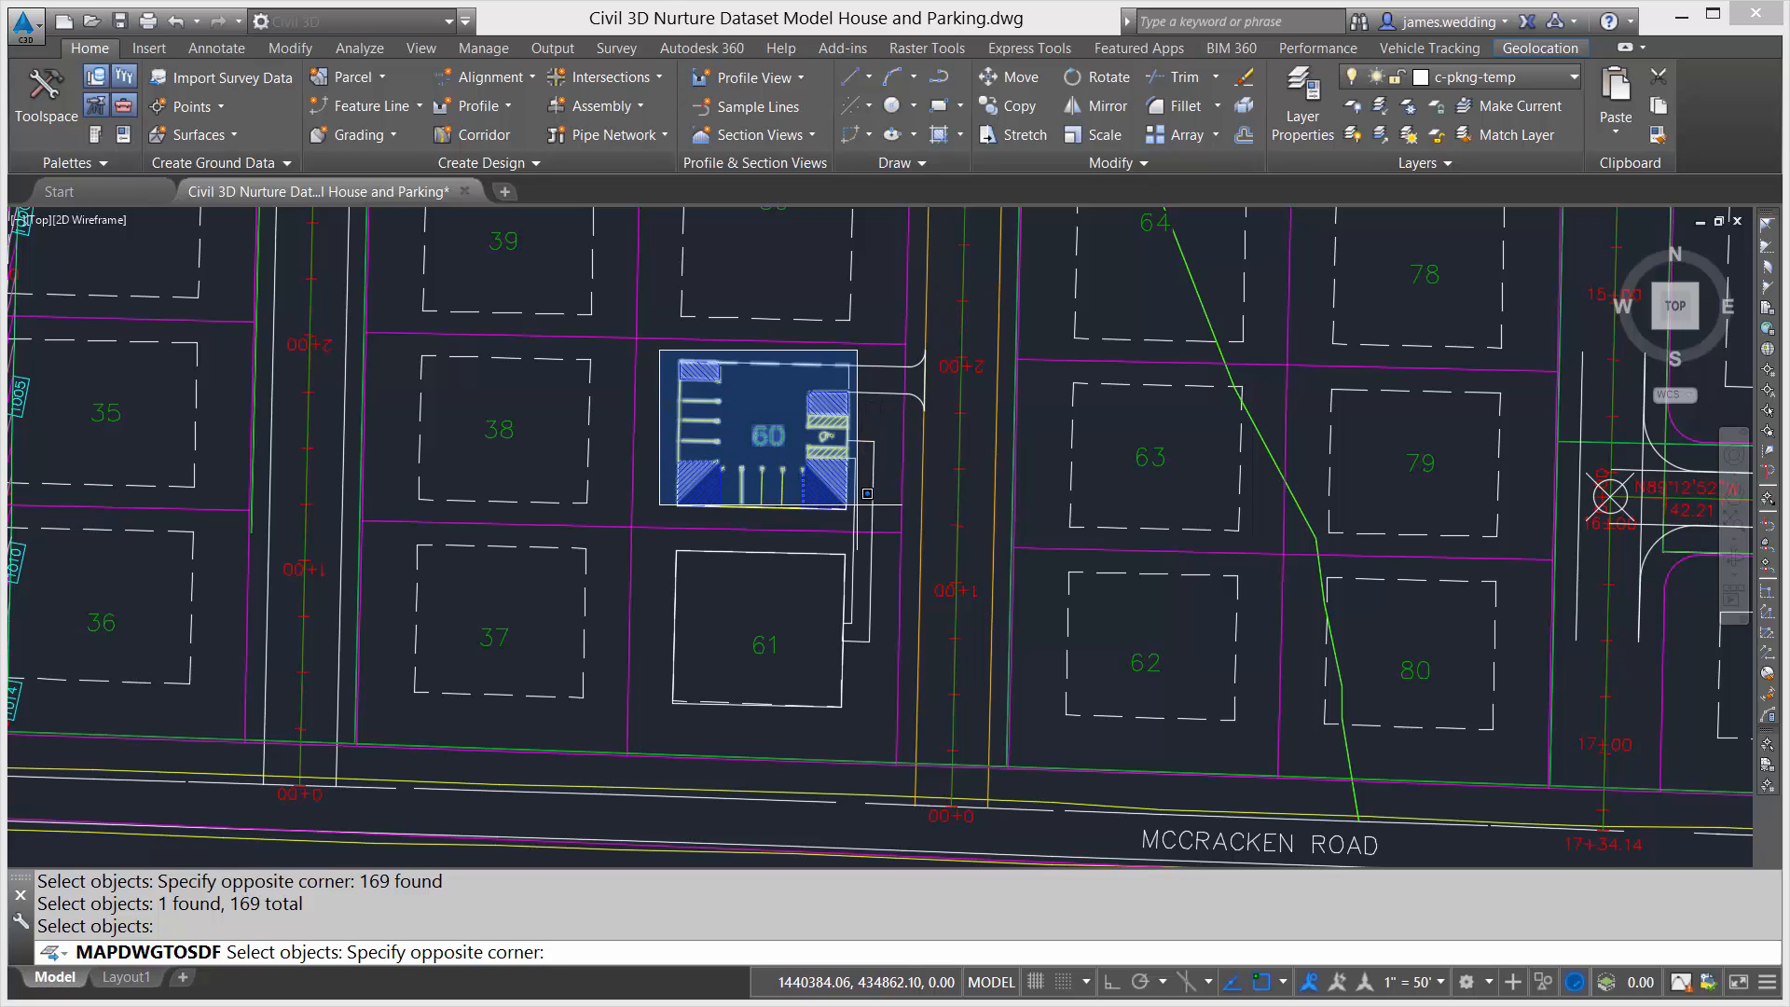
click(858, 517)
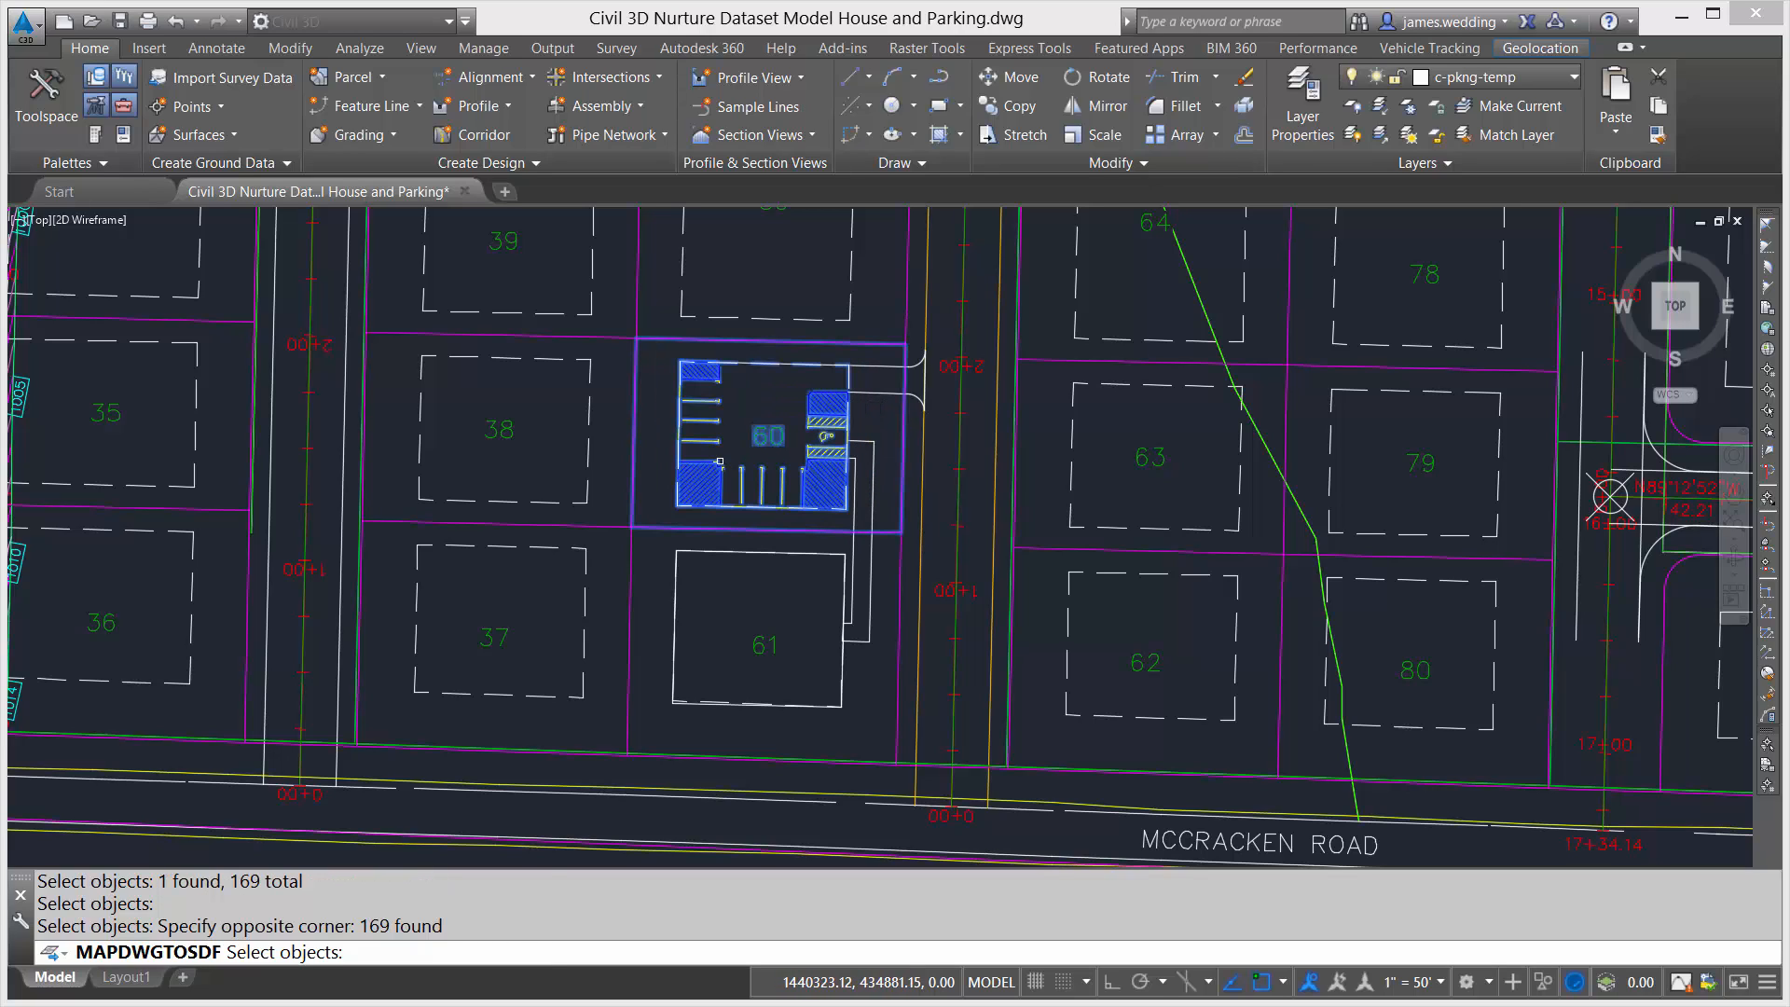
shift+click(767, 426)
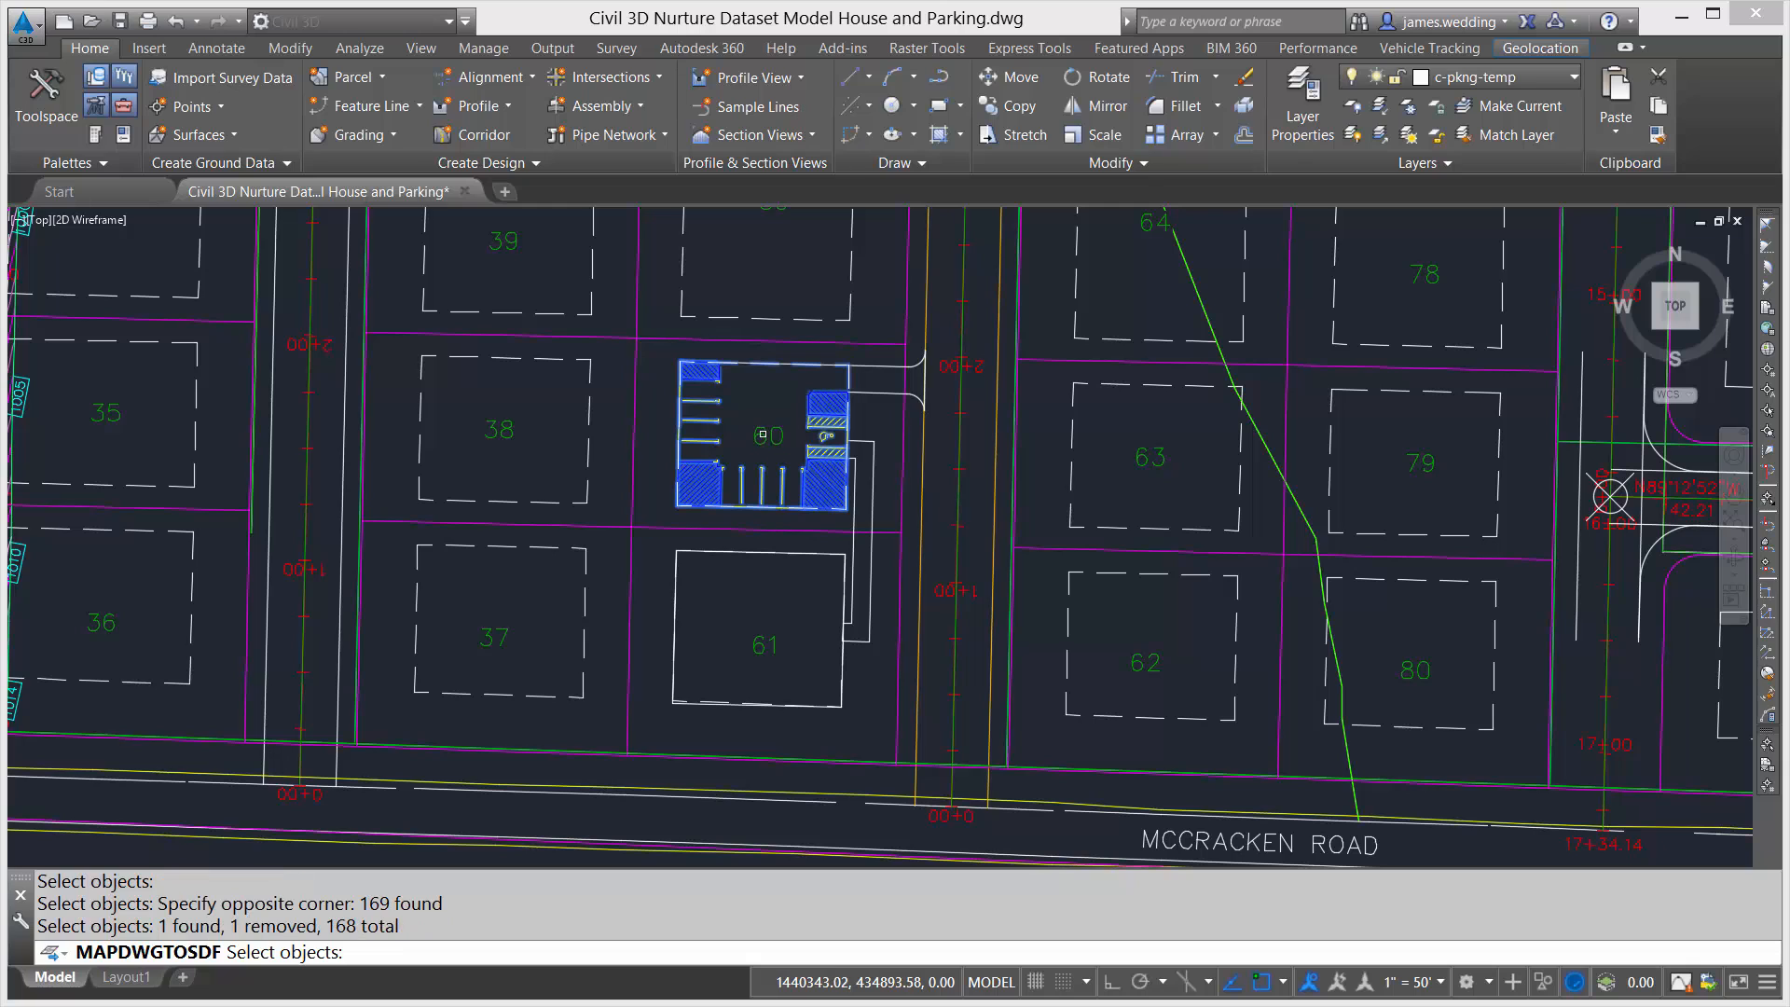
key(Return)
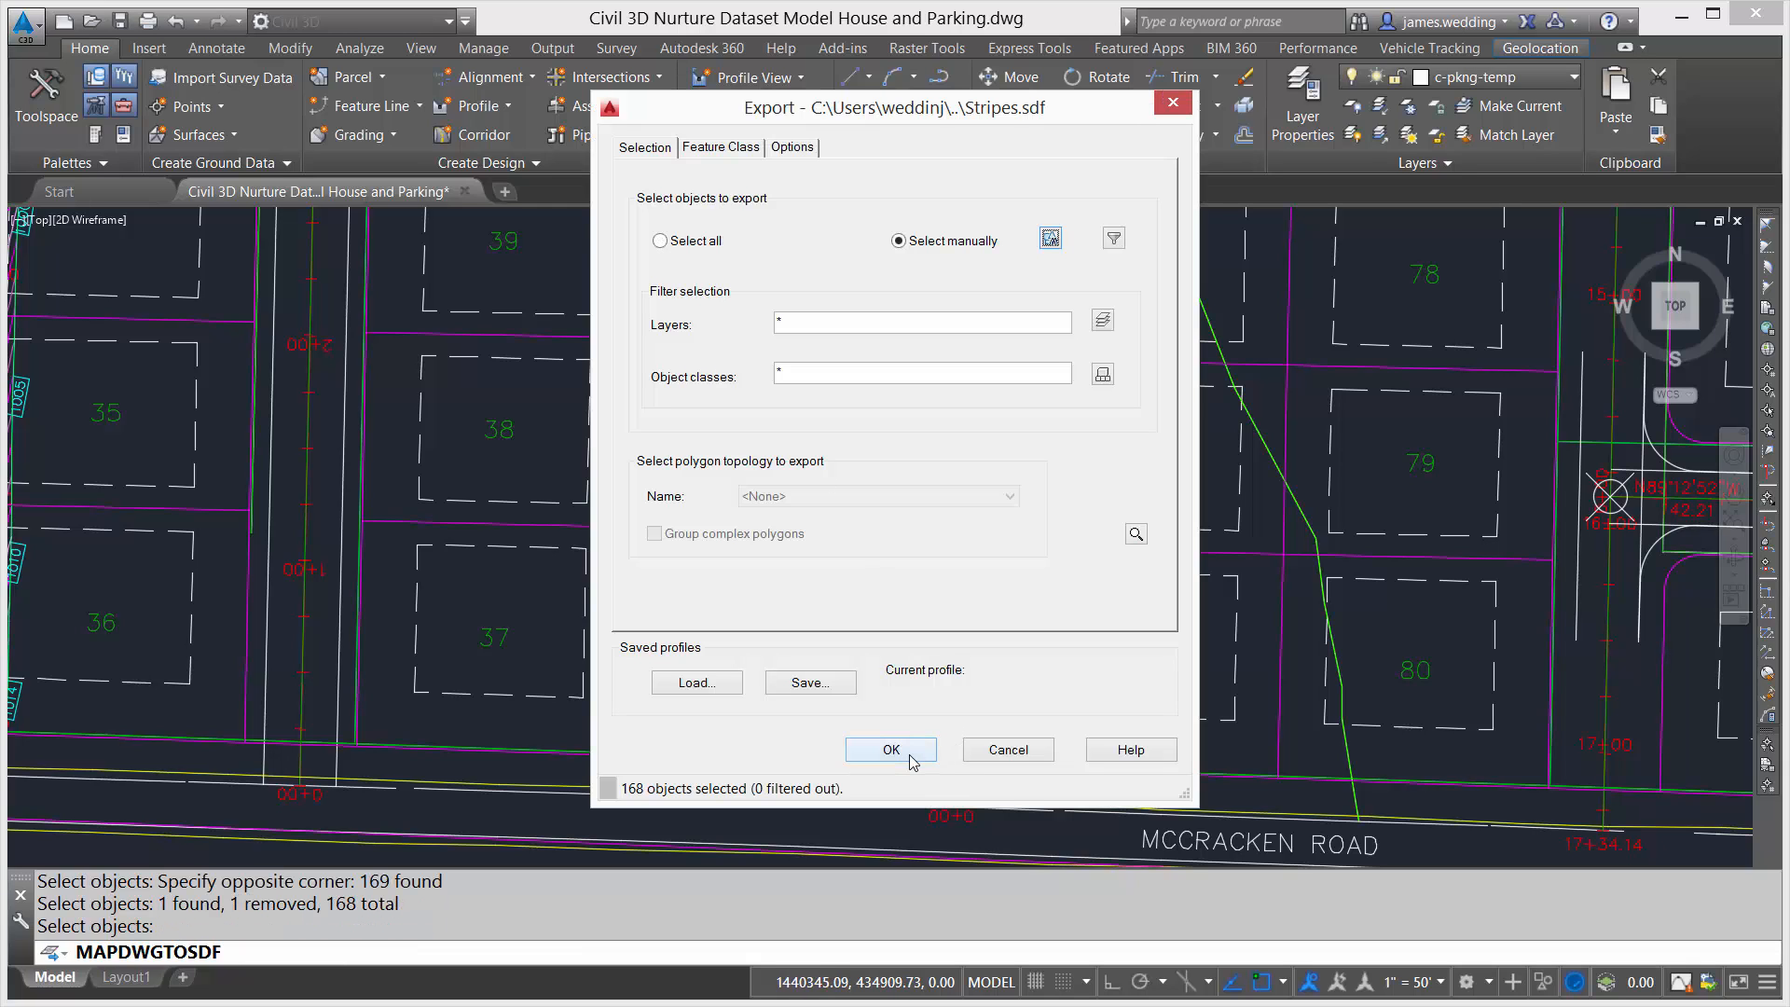
click(910, 757)
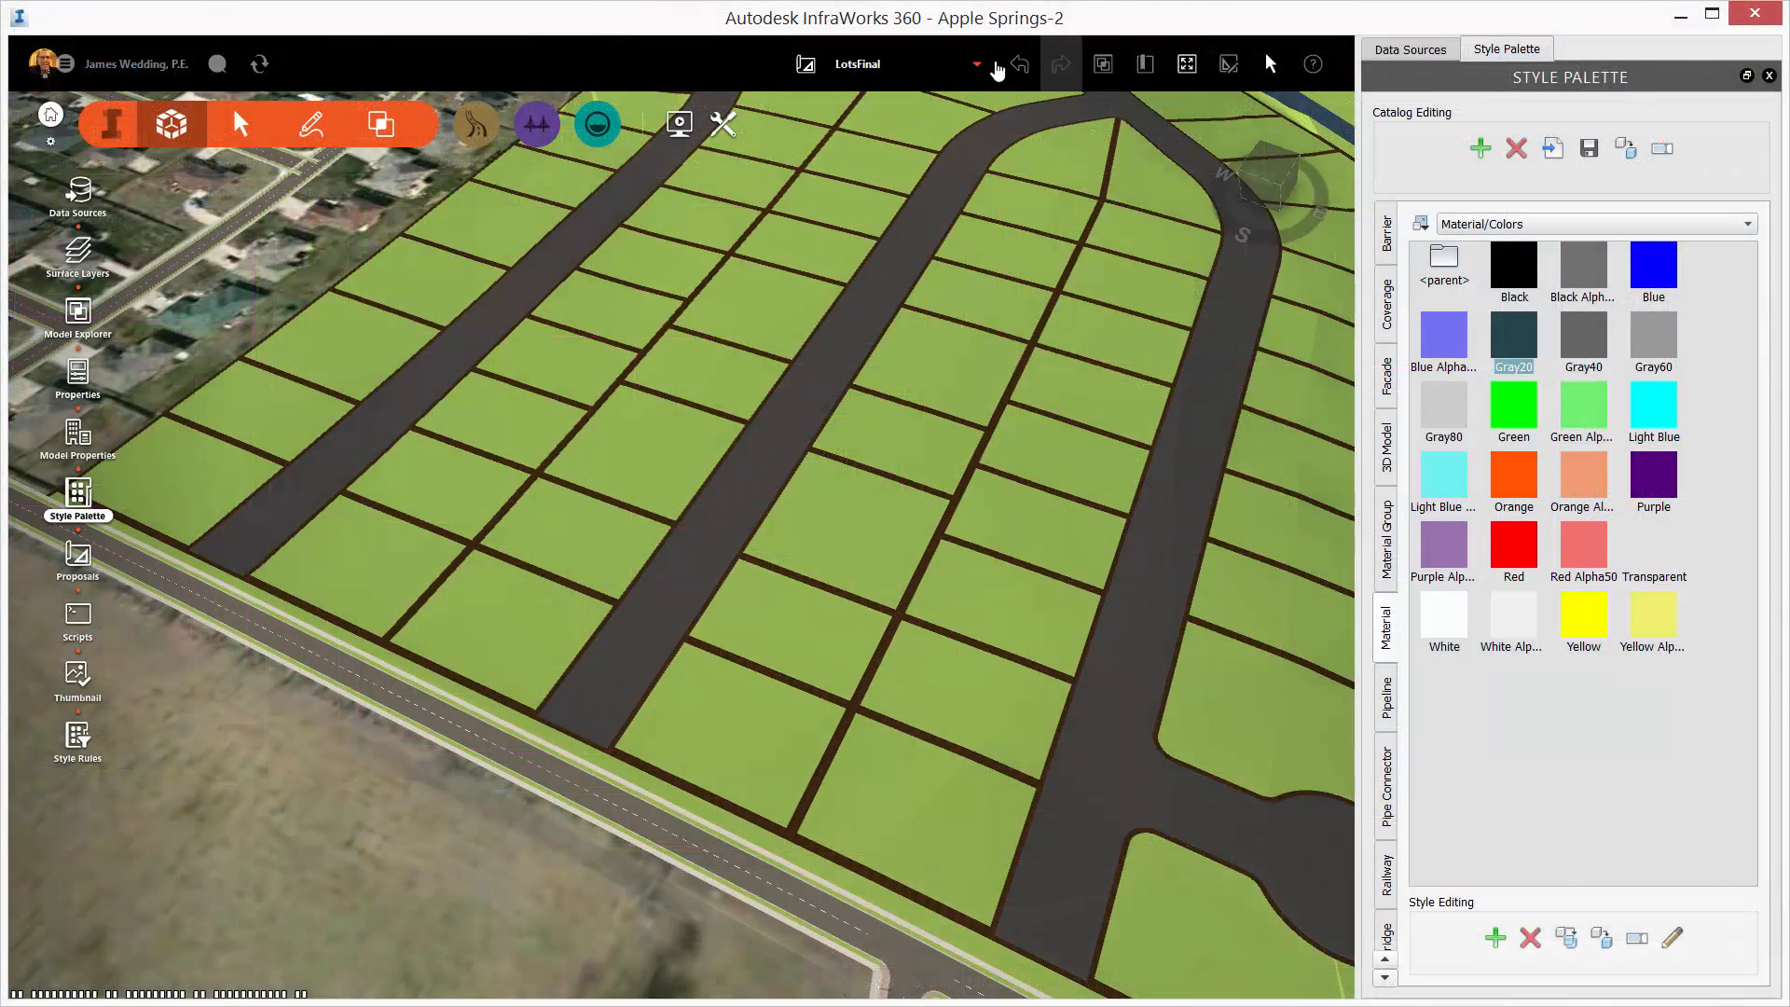
Switch to the Apple Springs-2 model in InfraWorks 360 and add a new proposal named TemporaryLot
click(976, 63)
click(949, 323)
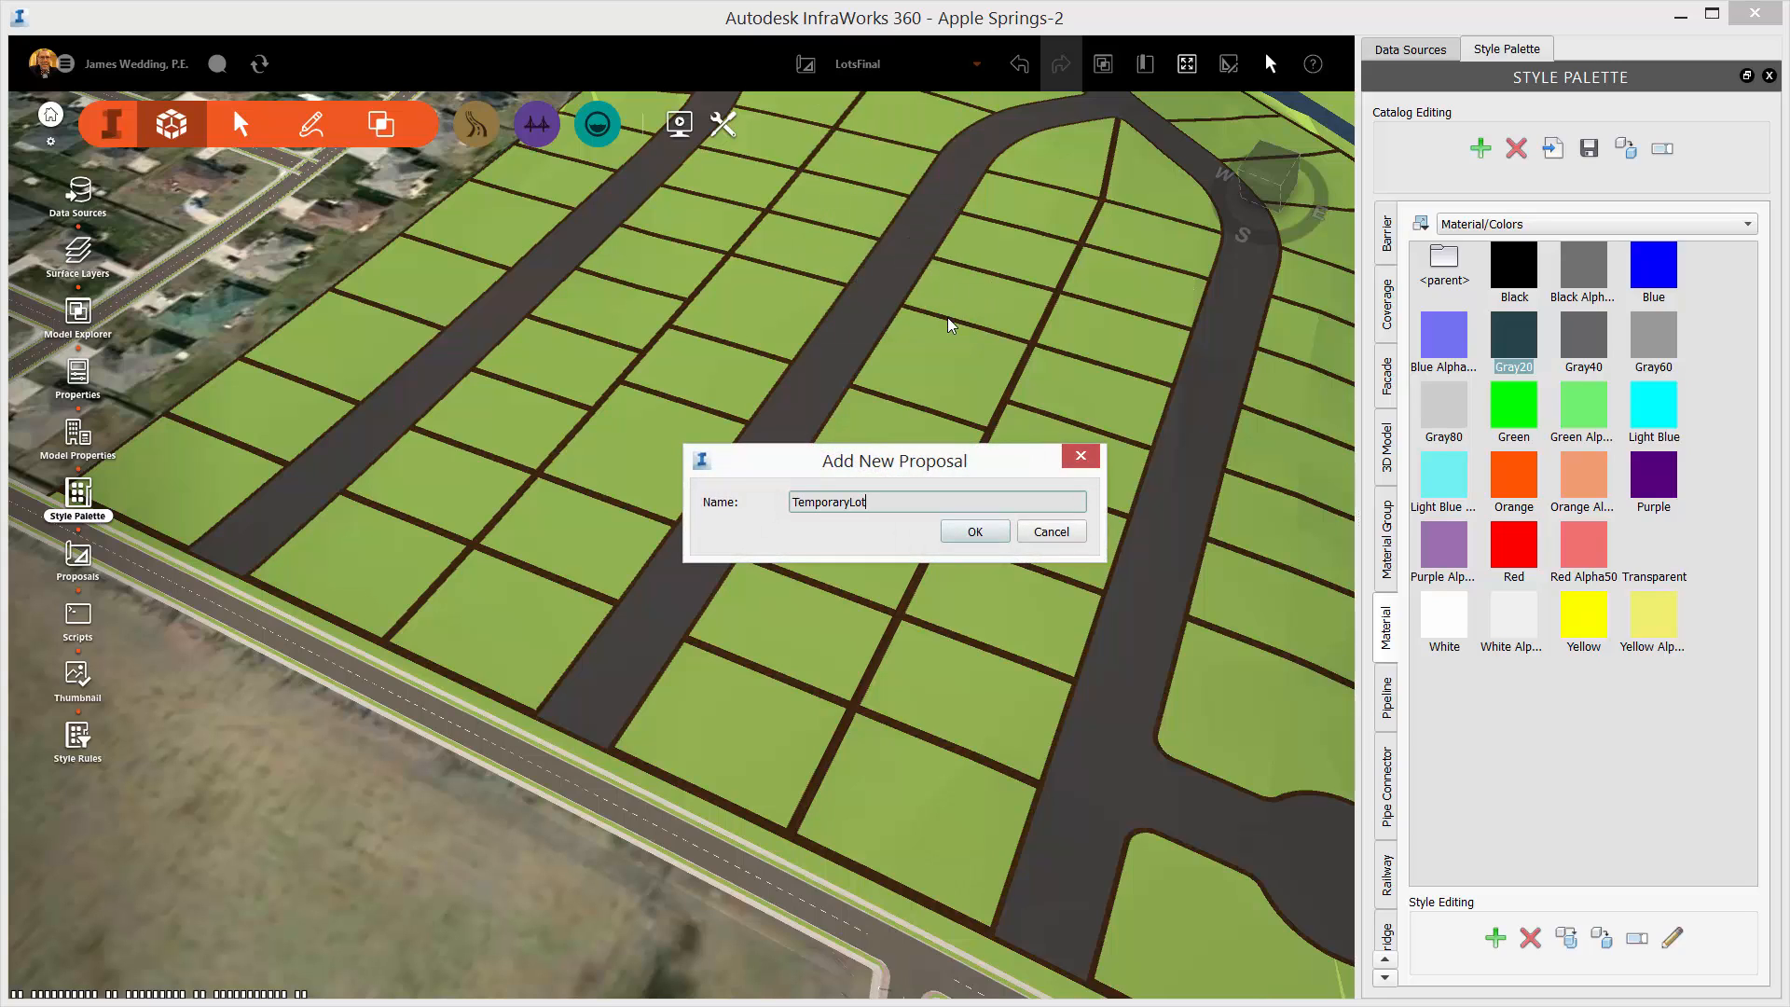
key(Return)
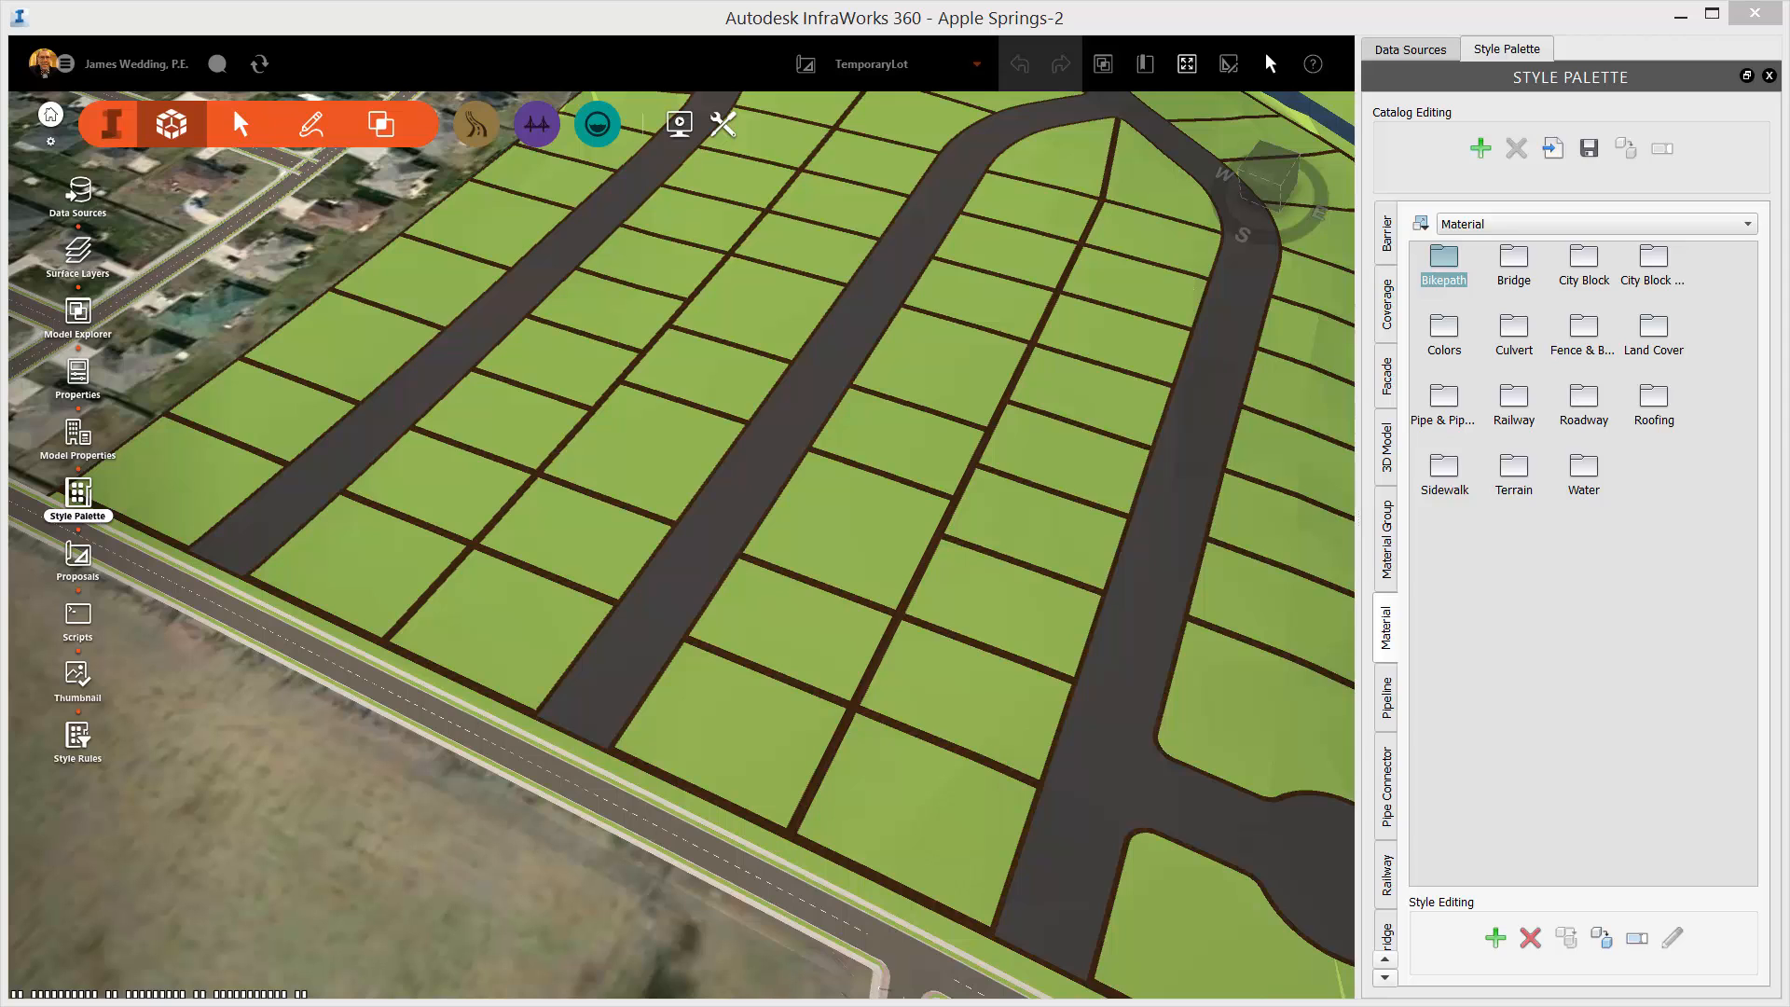
Import Temp Paving Pad.sdf into the model and set its data source type to Coverage Areas
drag(1789, 839, 642, 665)
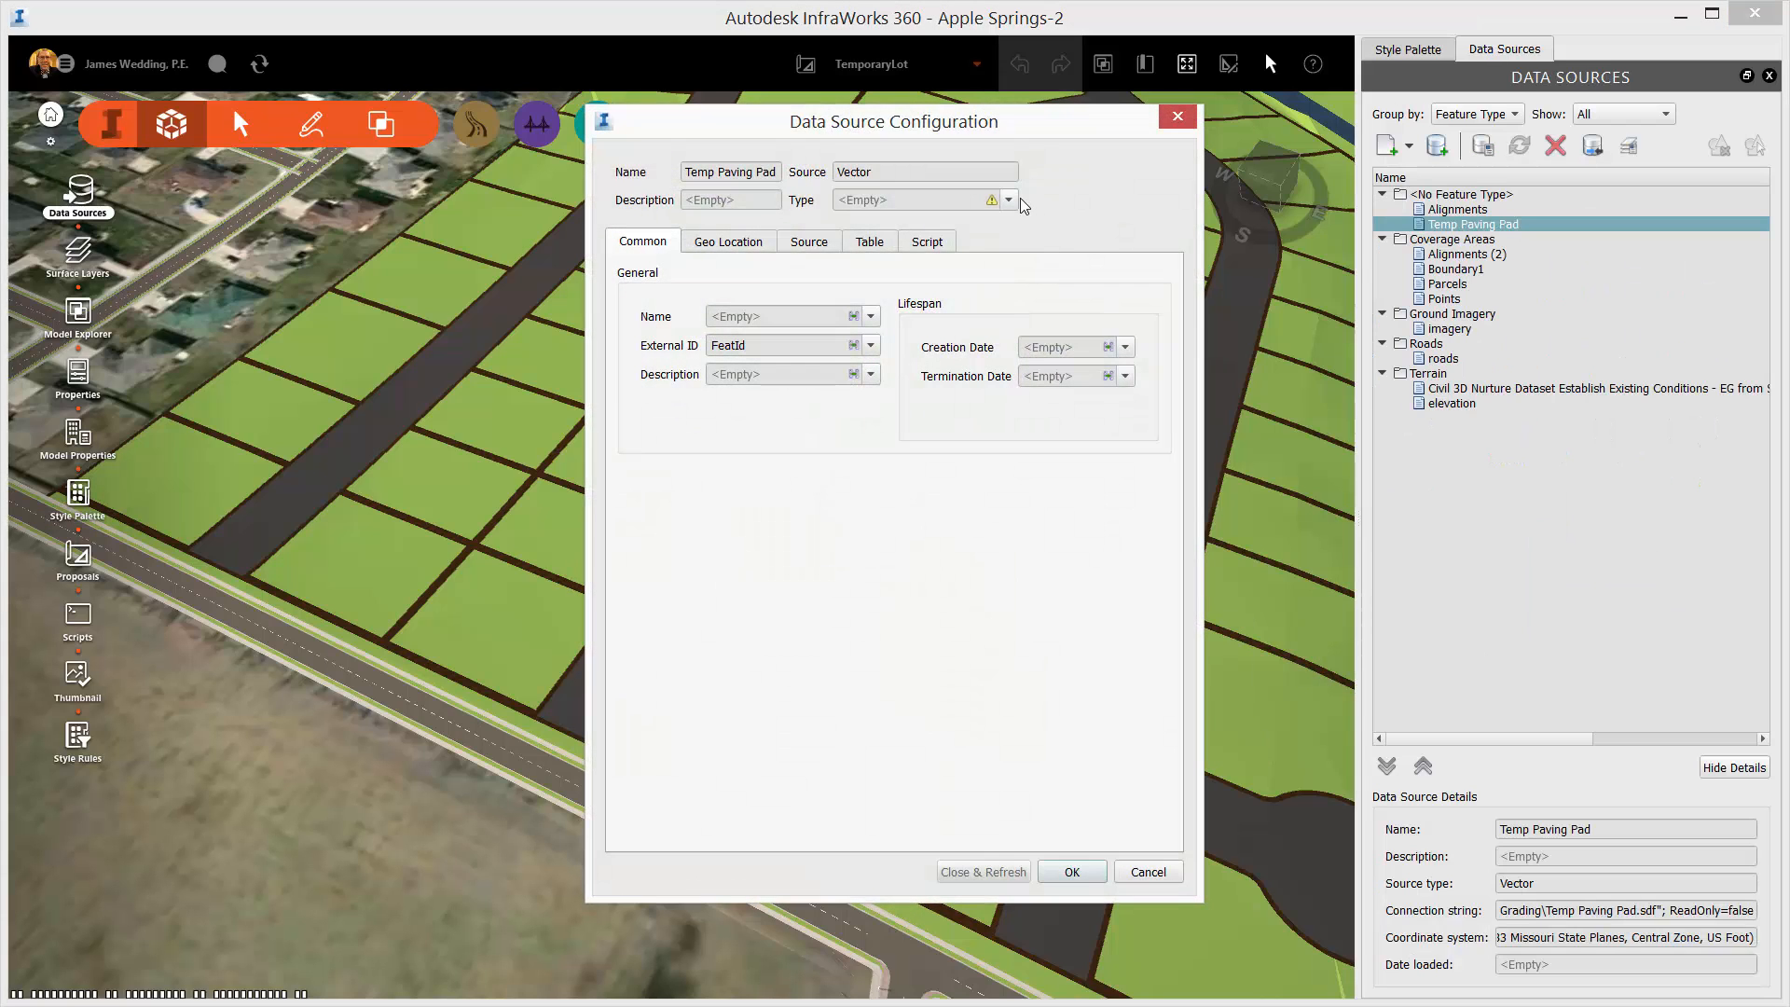
click(1016, 203)
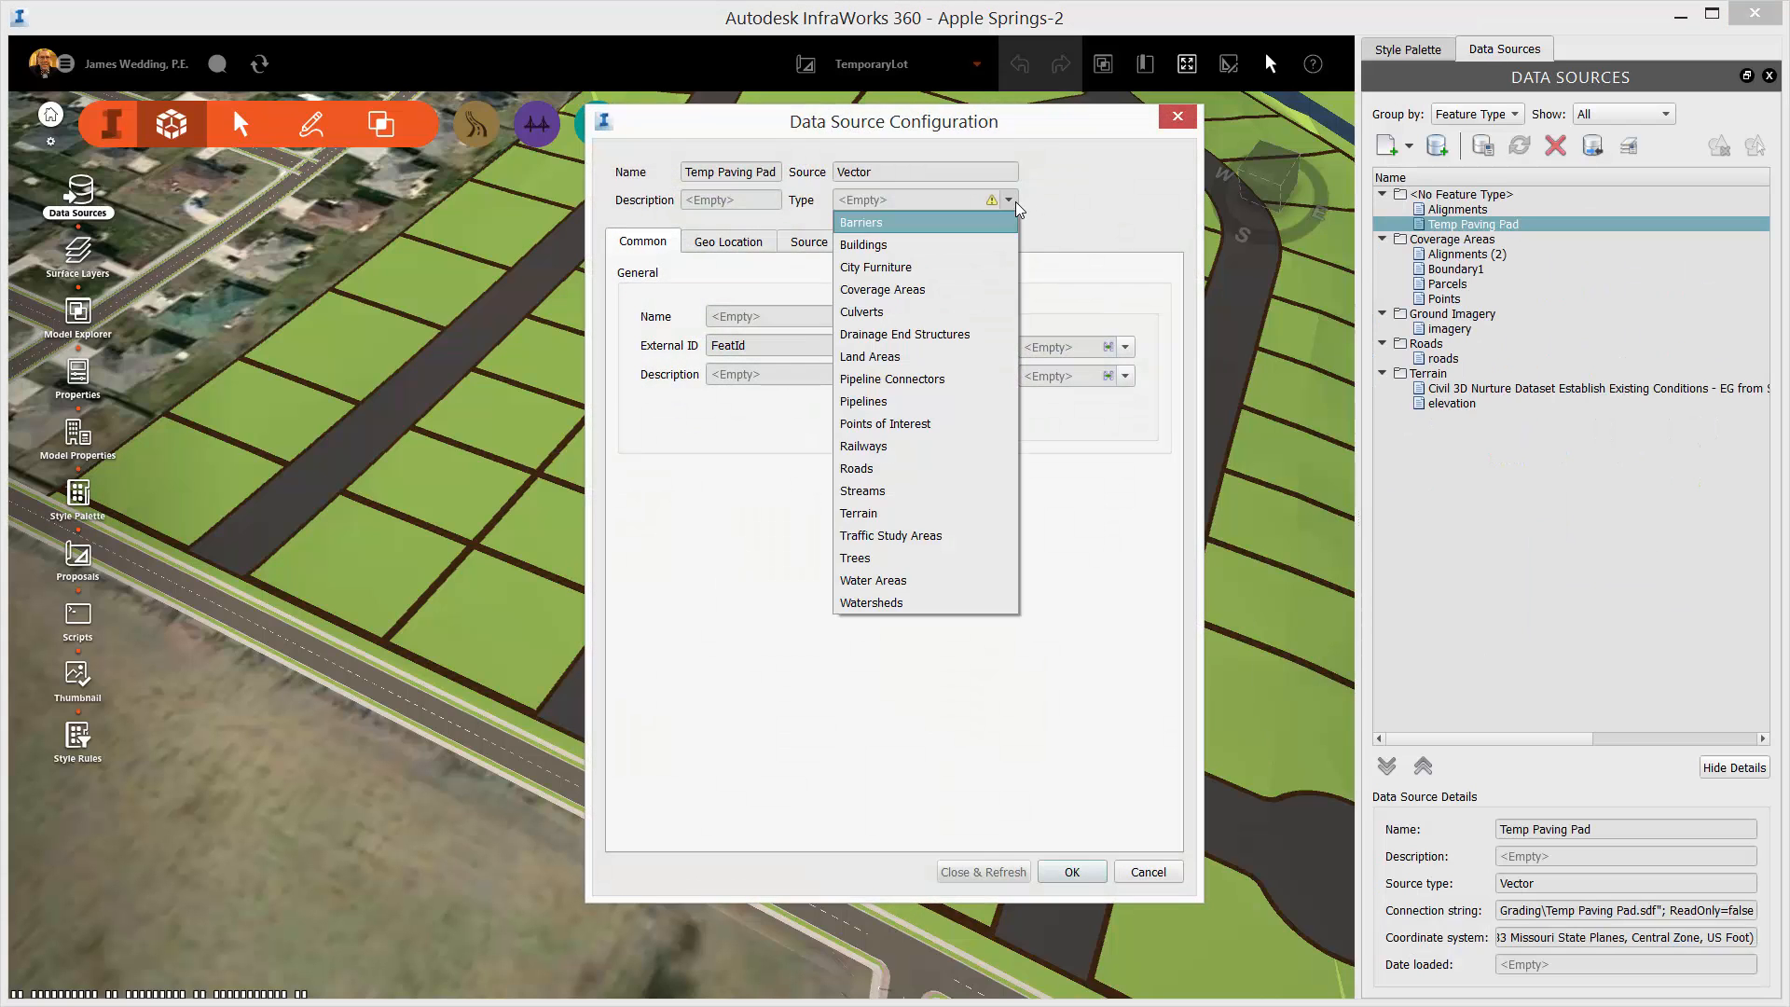
click(913, 291)
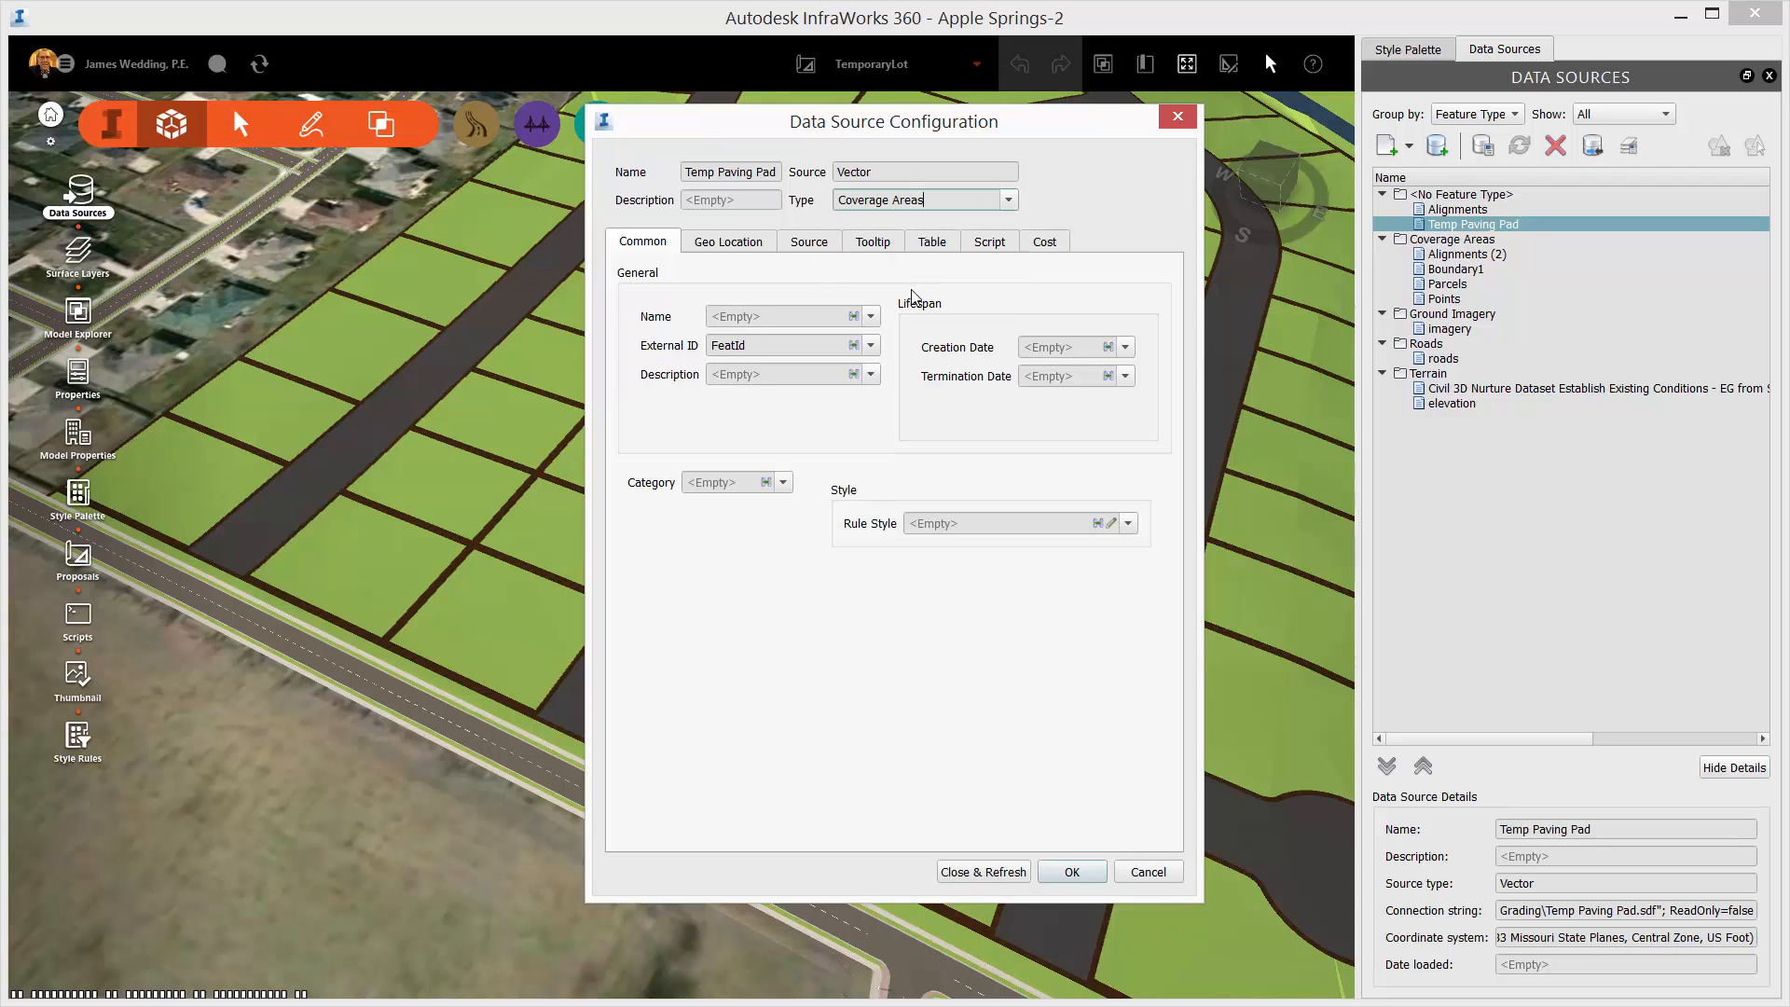
Set the Temp Paving Pad rule style to the roadway material Parking Lane Grey Stone 1w 2h and refresh the data source
click(1113, 524)
click(619, 424)
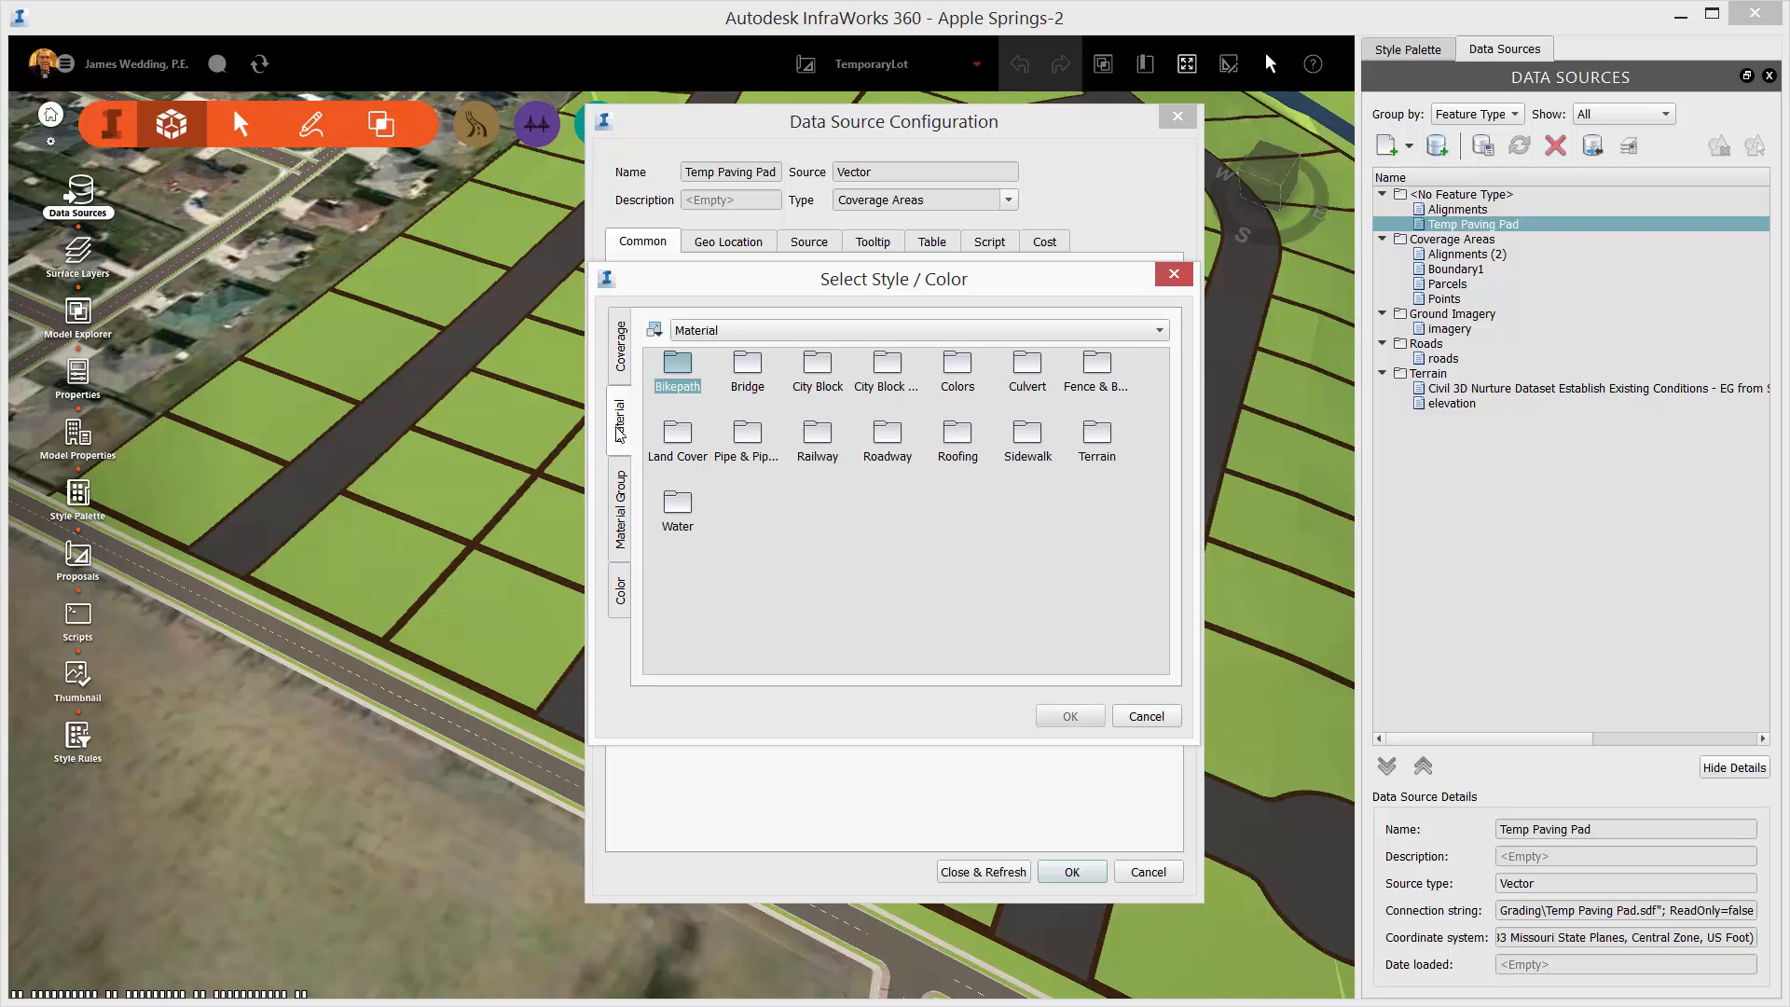
double_click(880, 436)
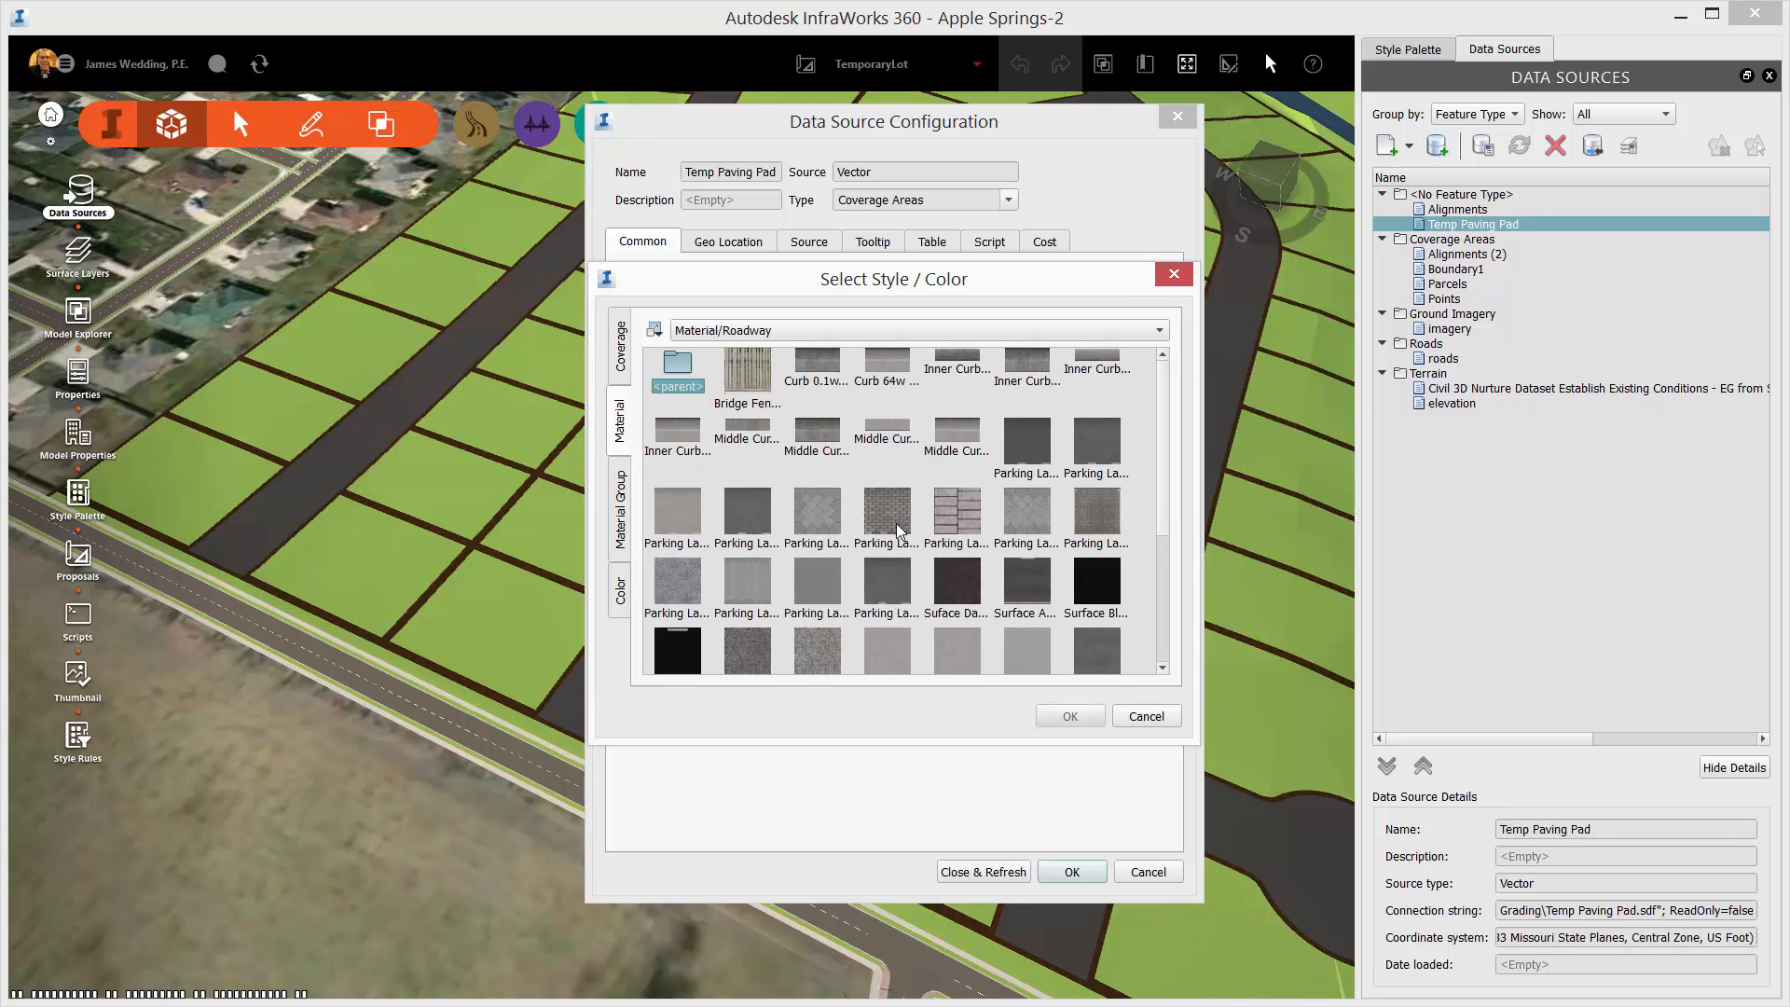
click(898, 529)
click(1067, 718)
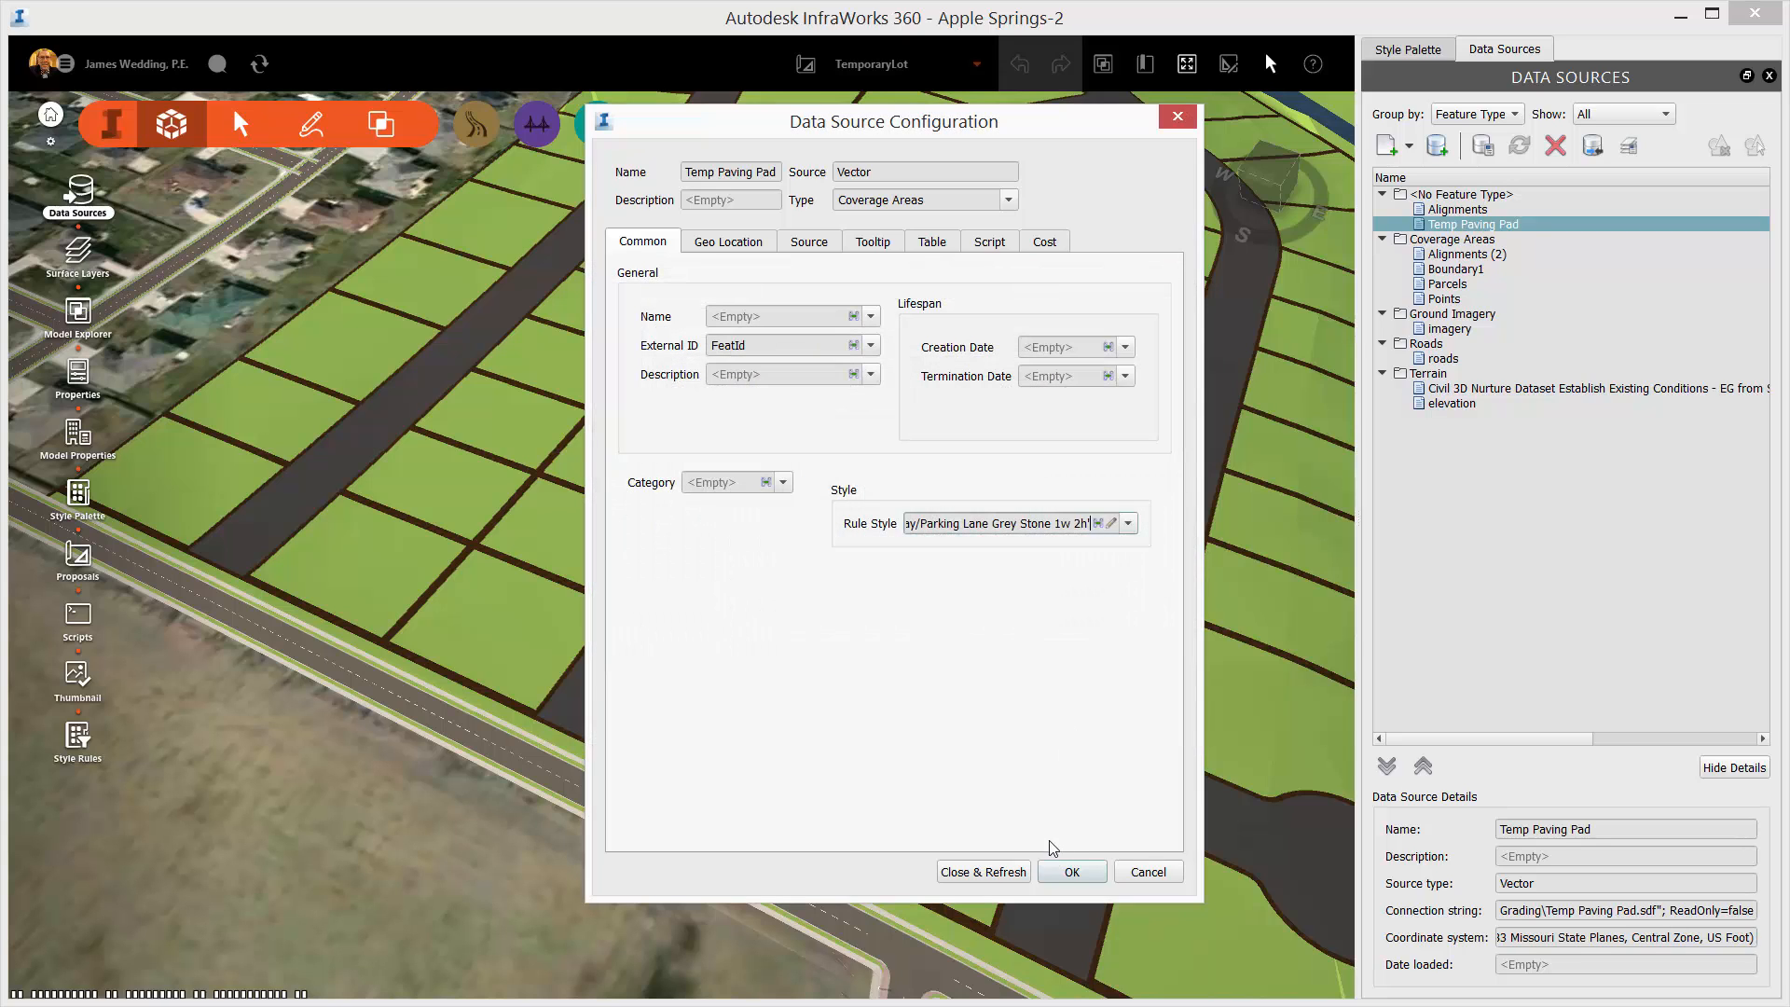
click(1023, 875)
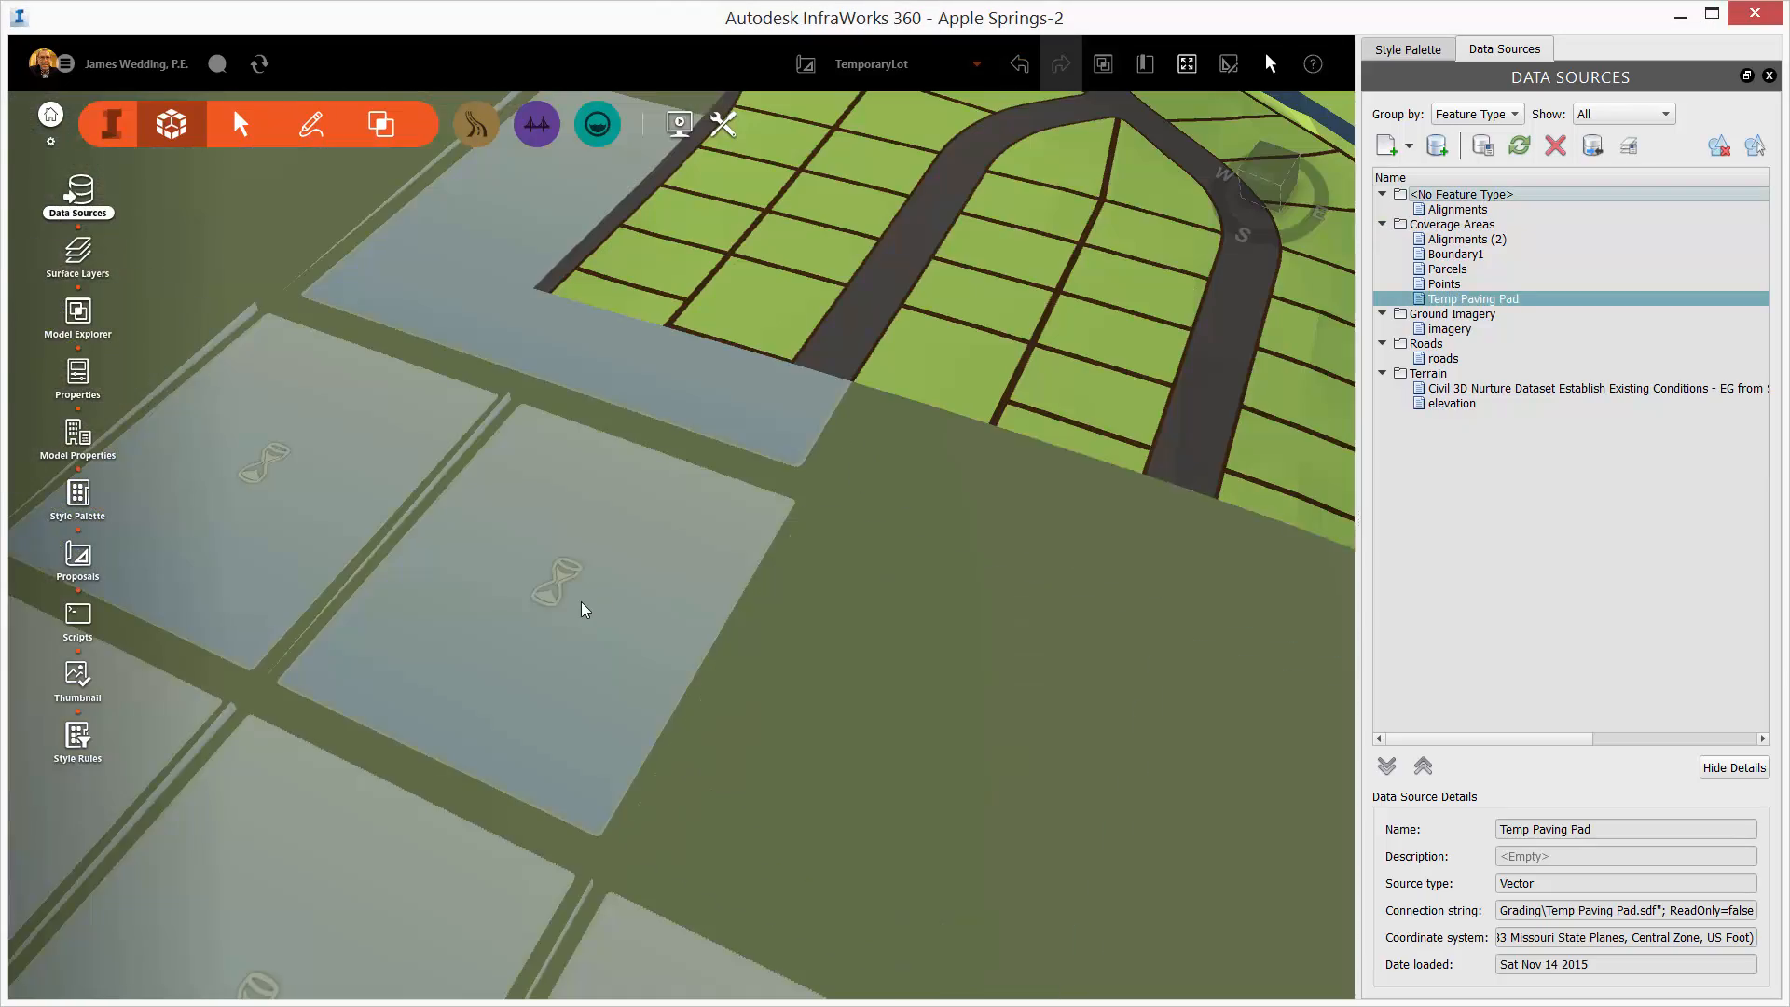
Restyle the parking lot area and its driveway with the solid black surface material from the Roadway materials
scroll(582, 608, up, 5)
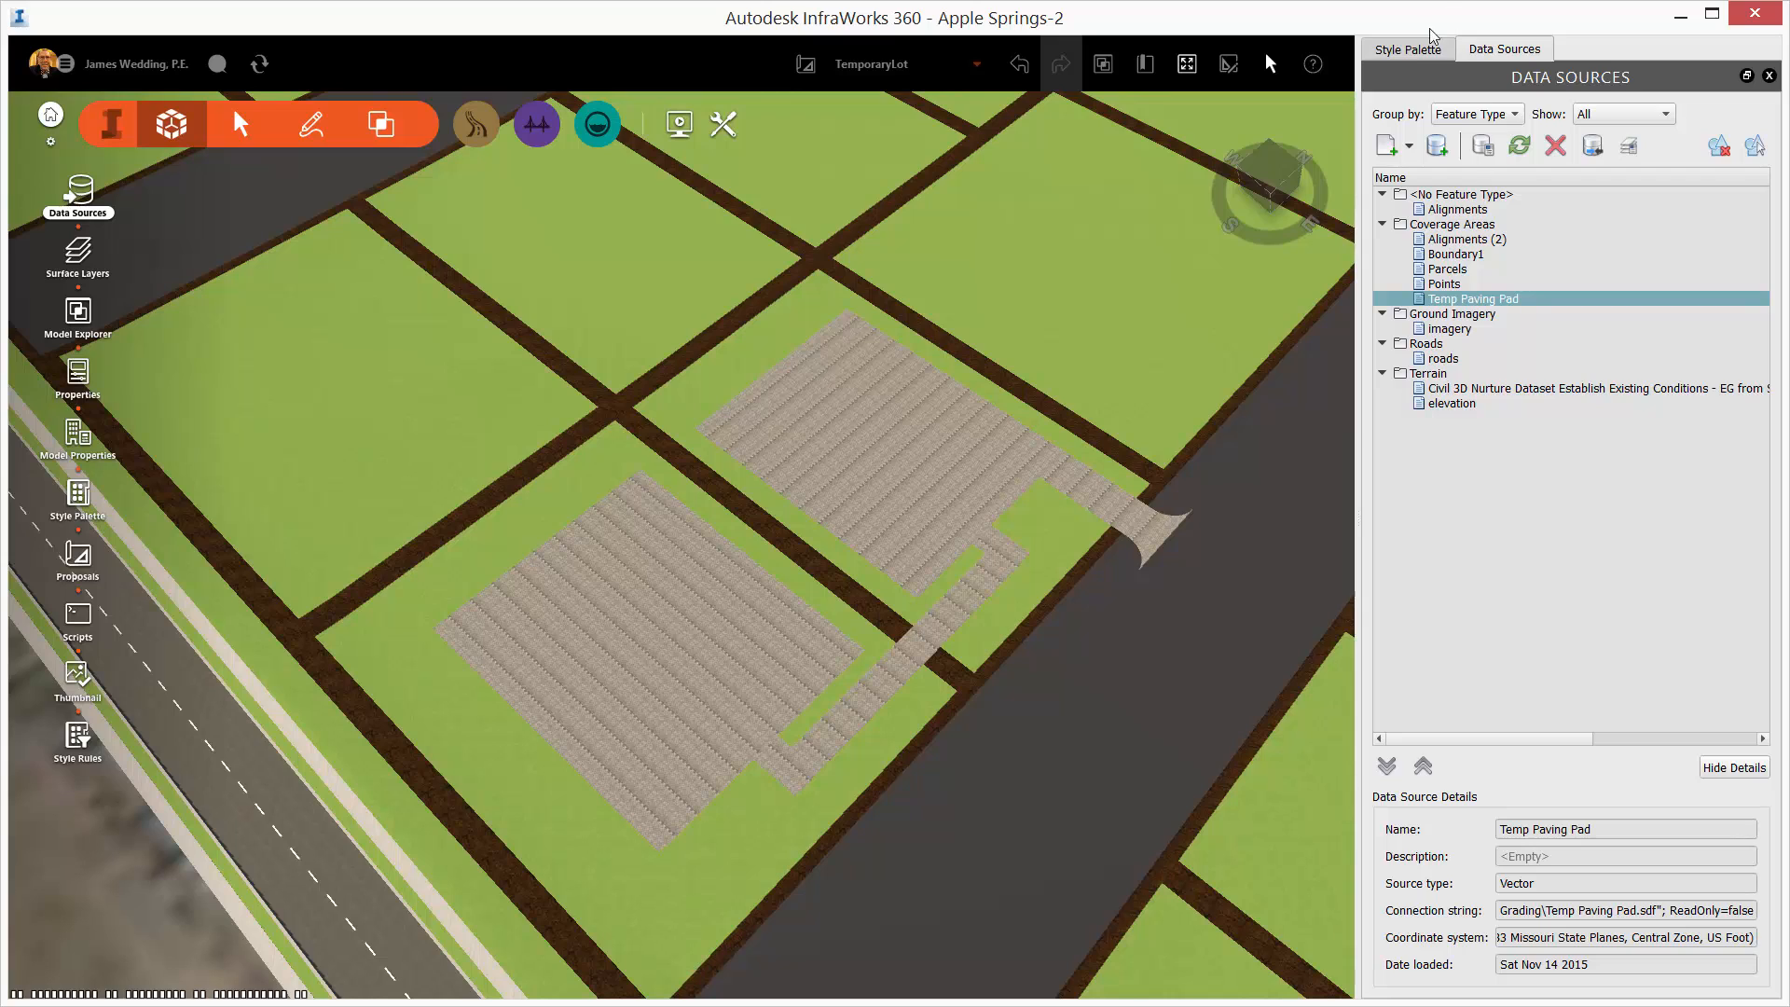
click(1417, 58)
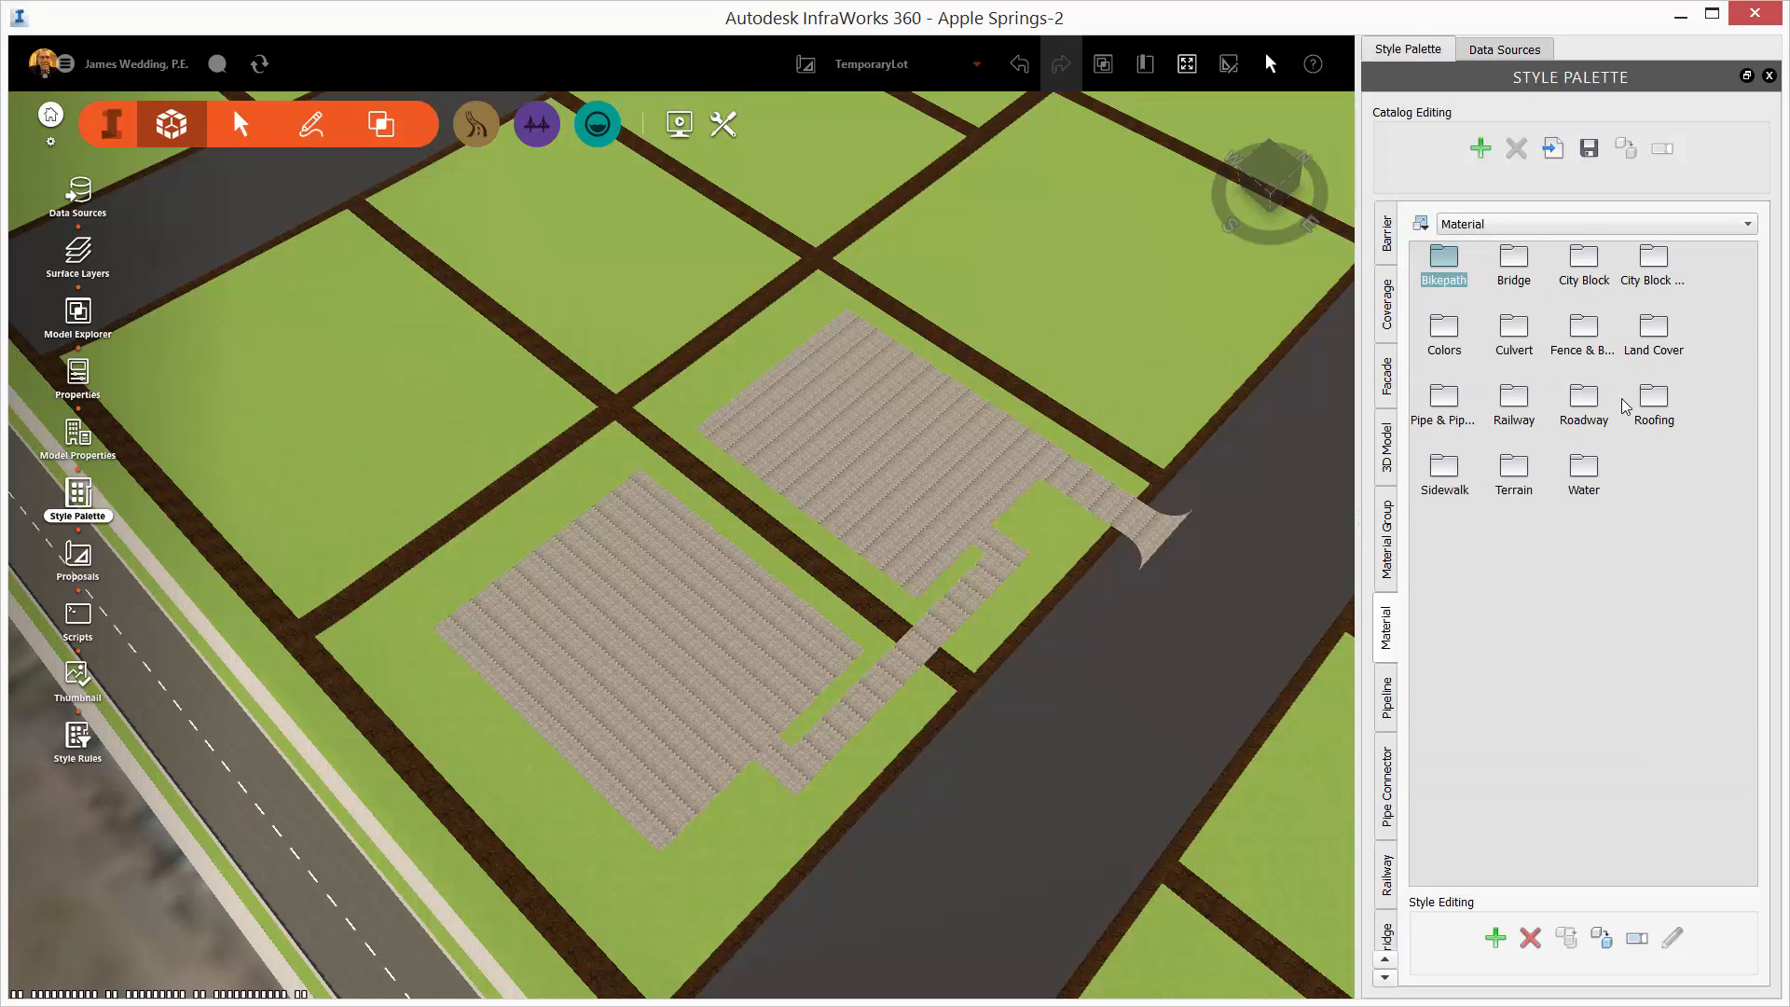
double_click(1589, 413)
drag(1658, 516, 897, 535)
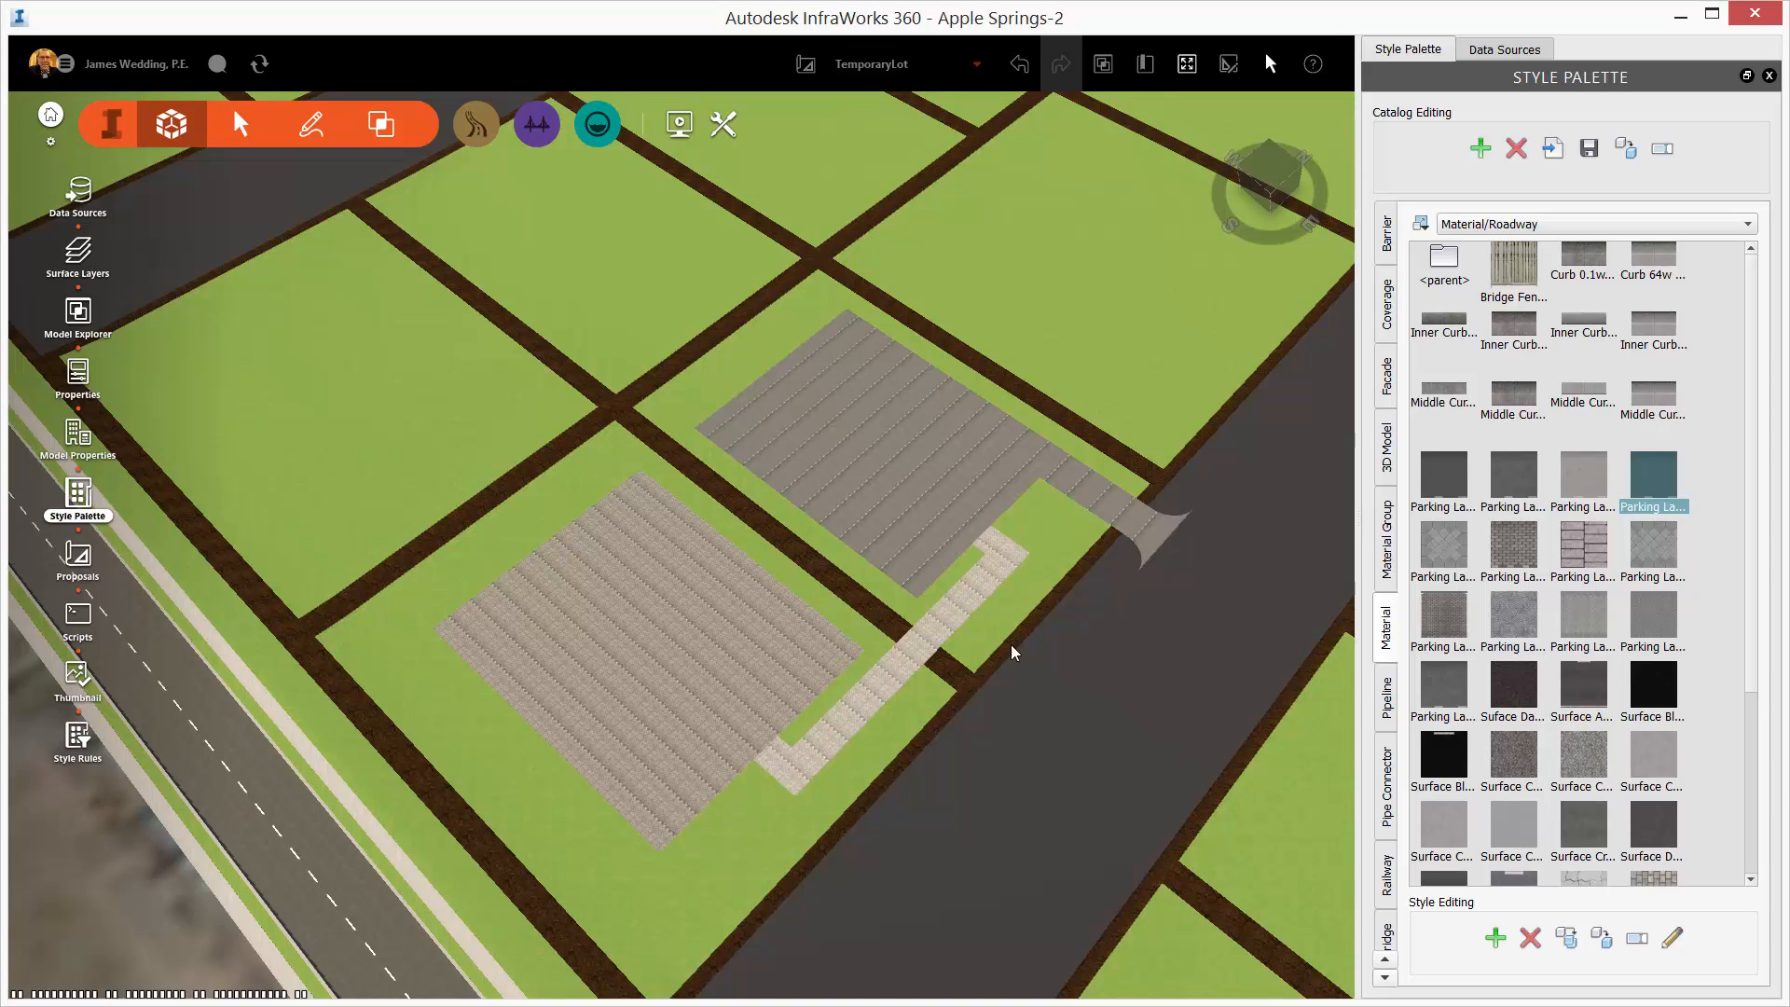
drag(1654, 685, 892, 486)
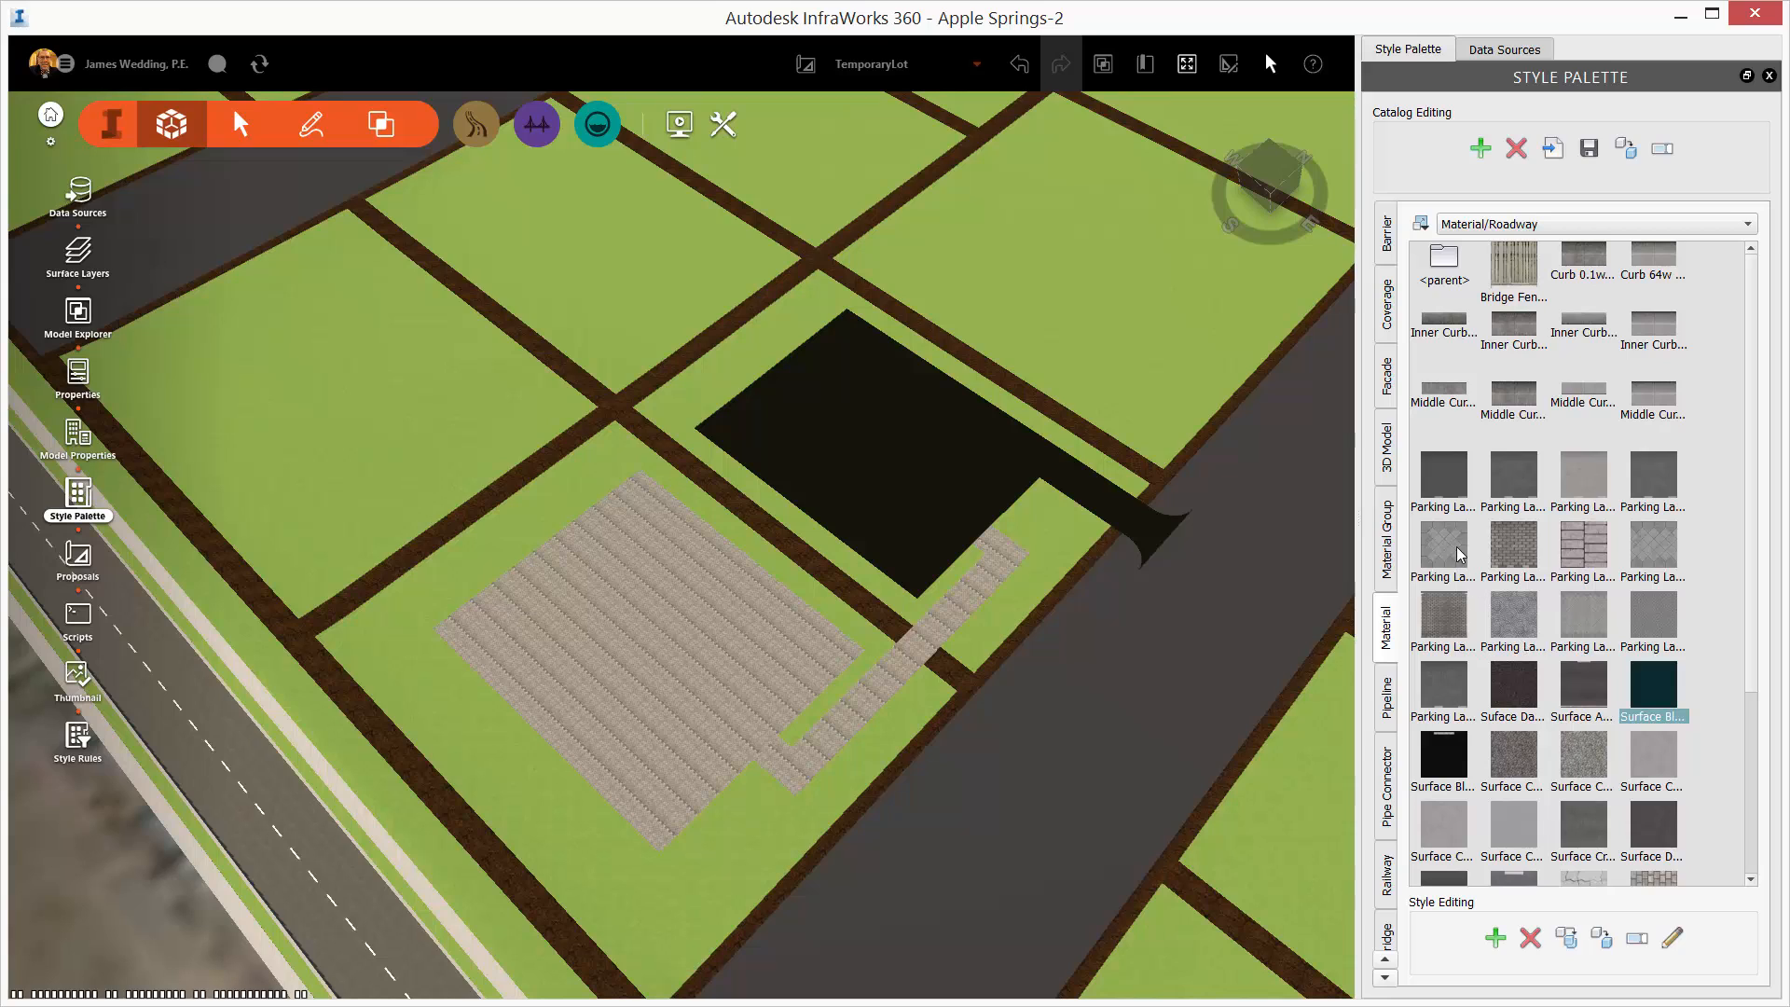
Apply a light patterned parking lane material to the walkway and a plain light surface material to the building pad
drag(1461, 553, 979, 632)
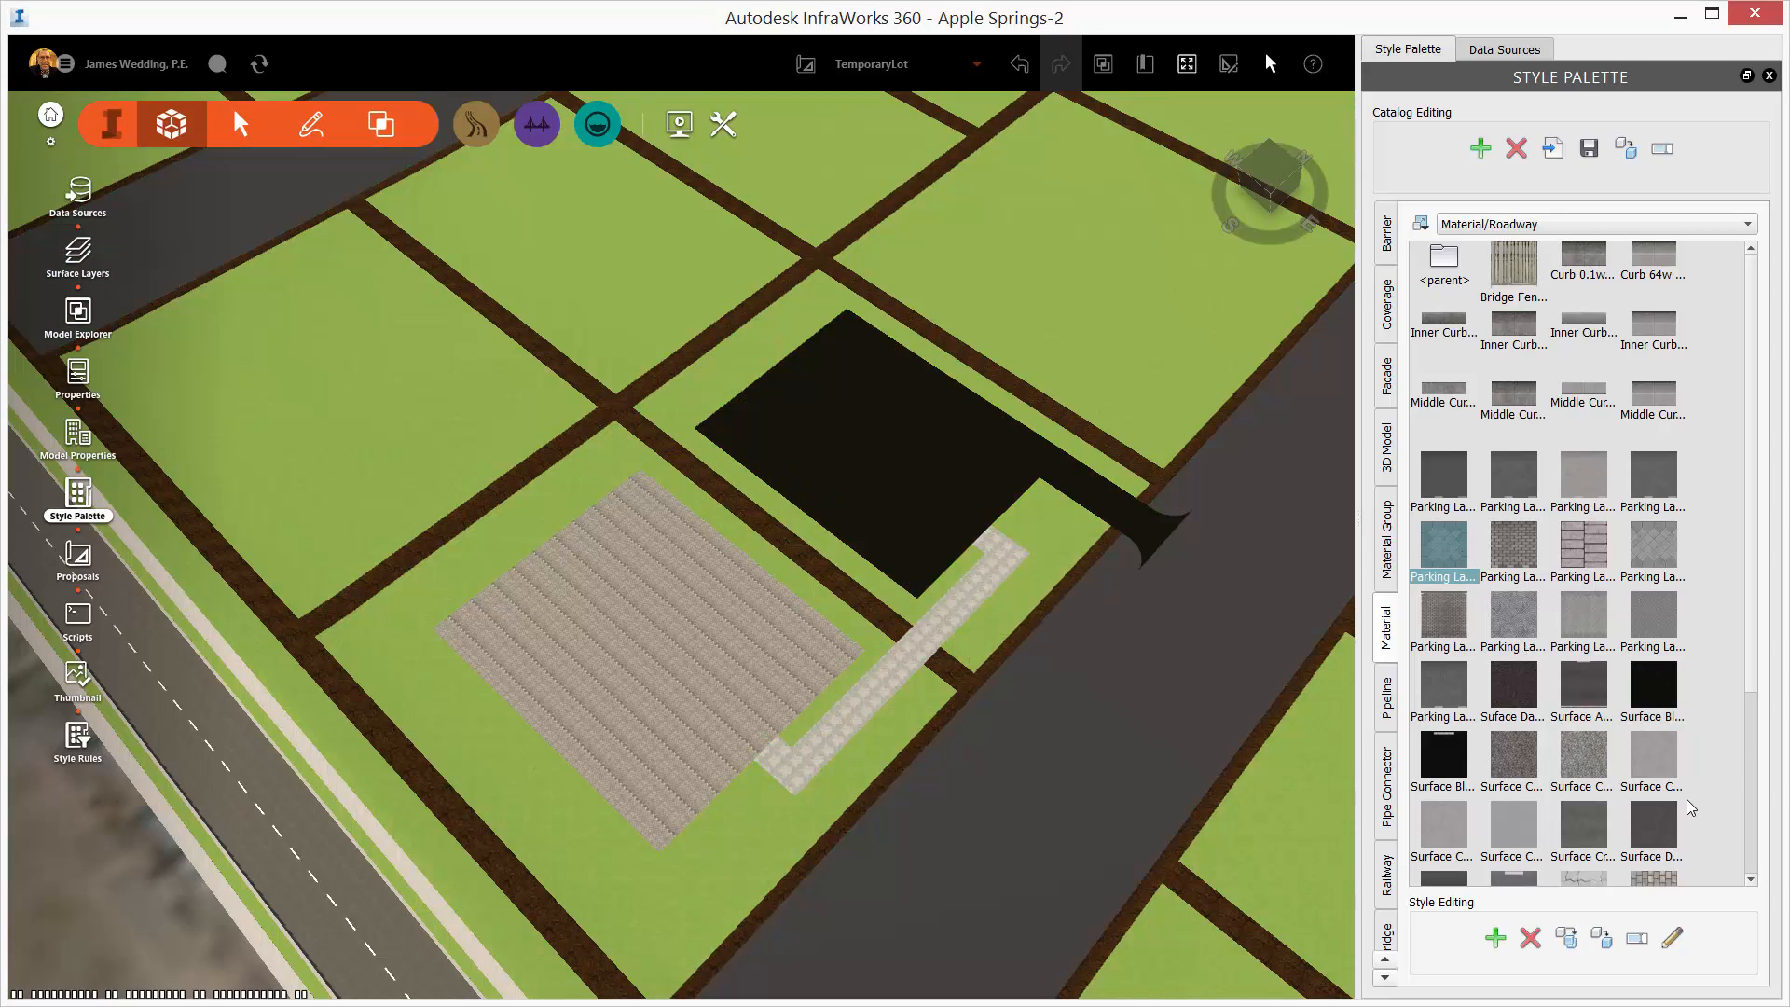
scroll(1755, 697, down, 2)
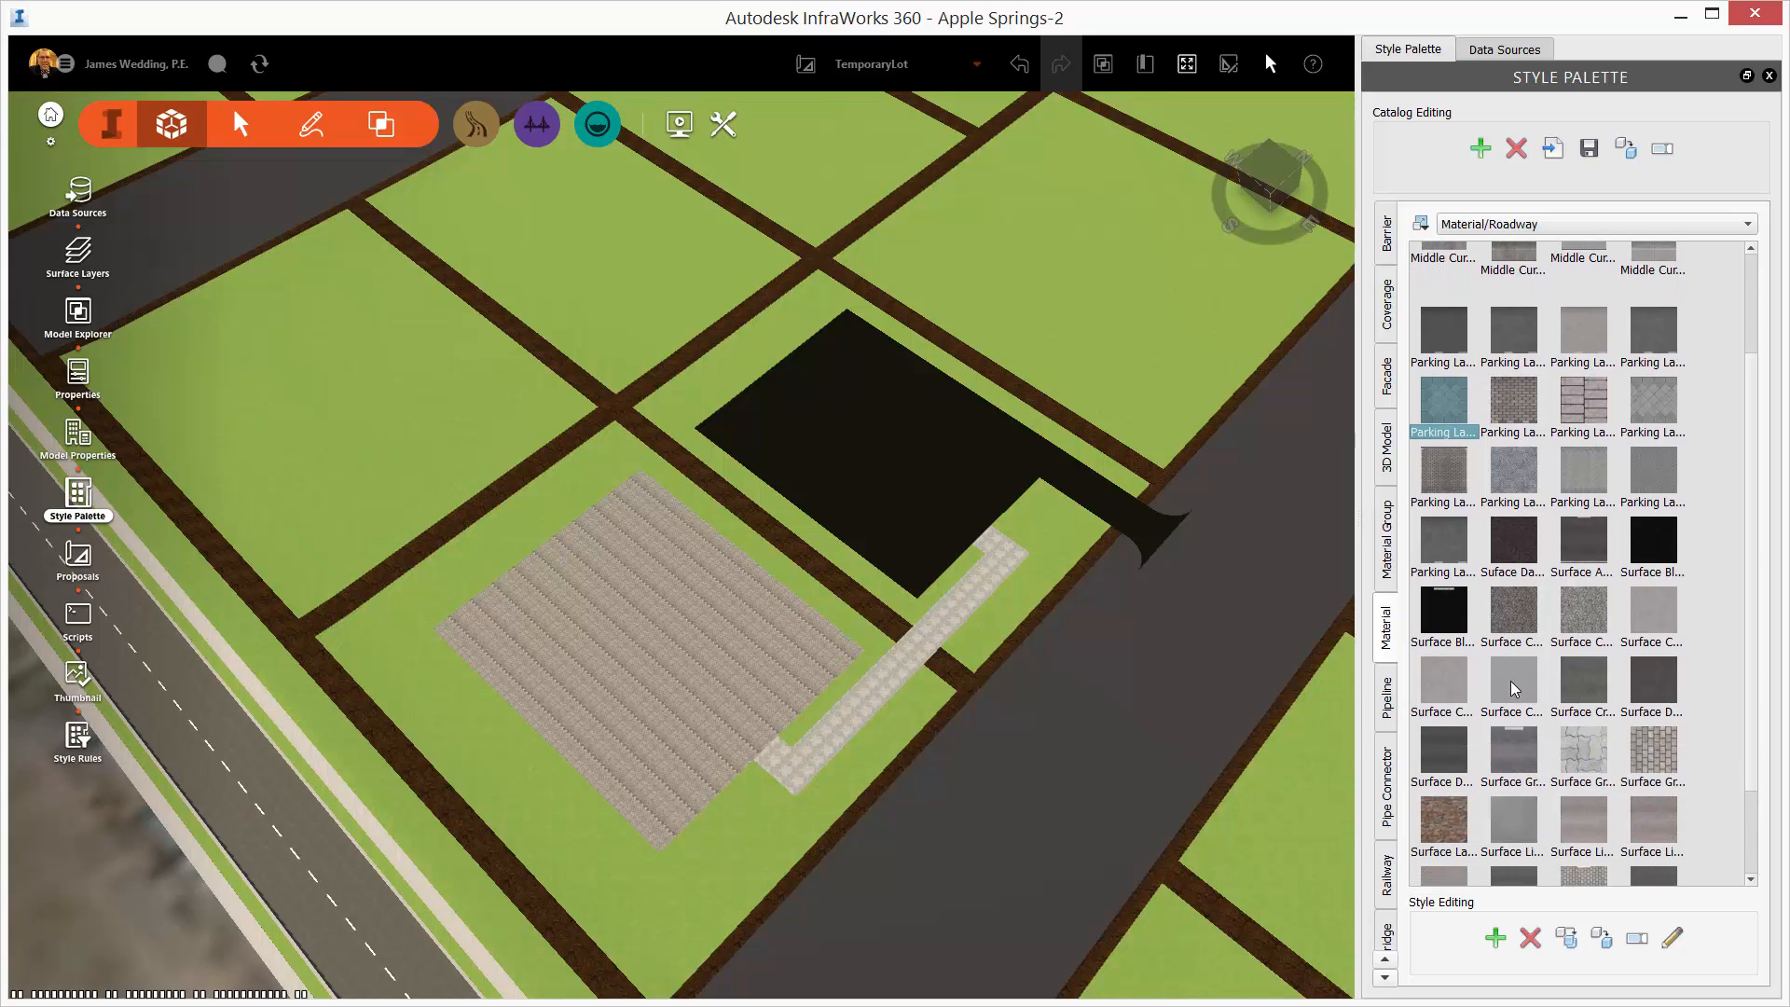
drag(1514, 690, 784, 609)
Import Stripes.sdf into the model and set its data source type to Coverage Areas
scroll(812, 692, up, 3)
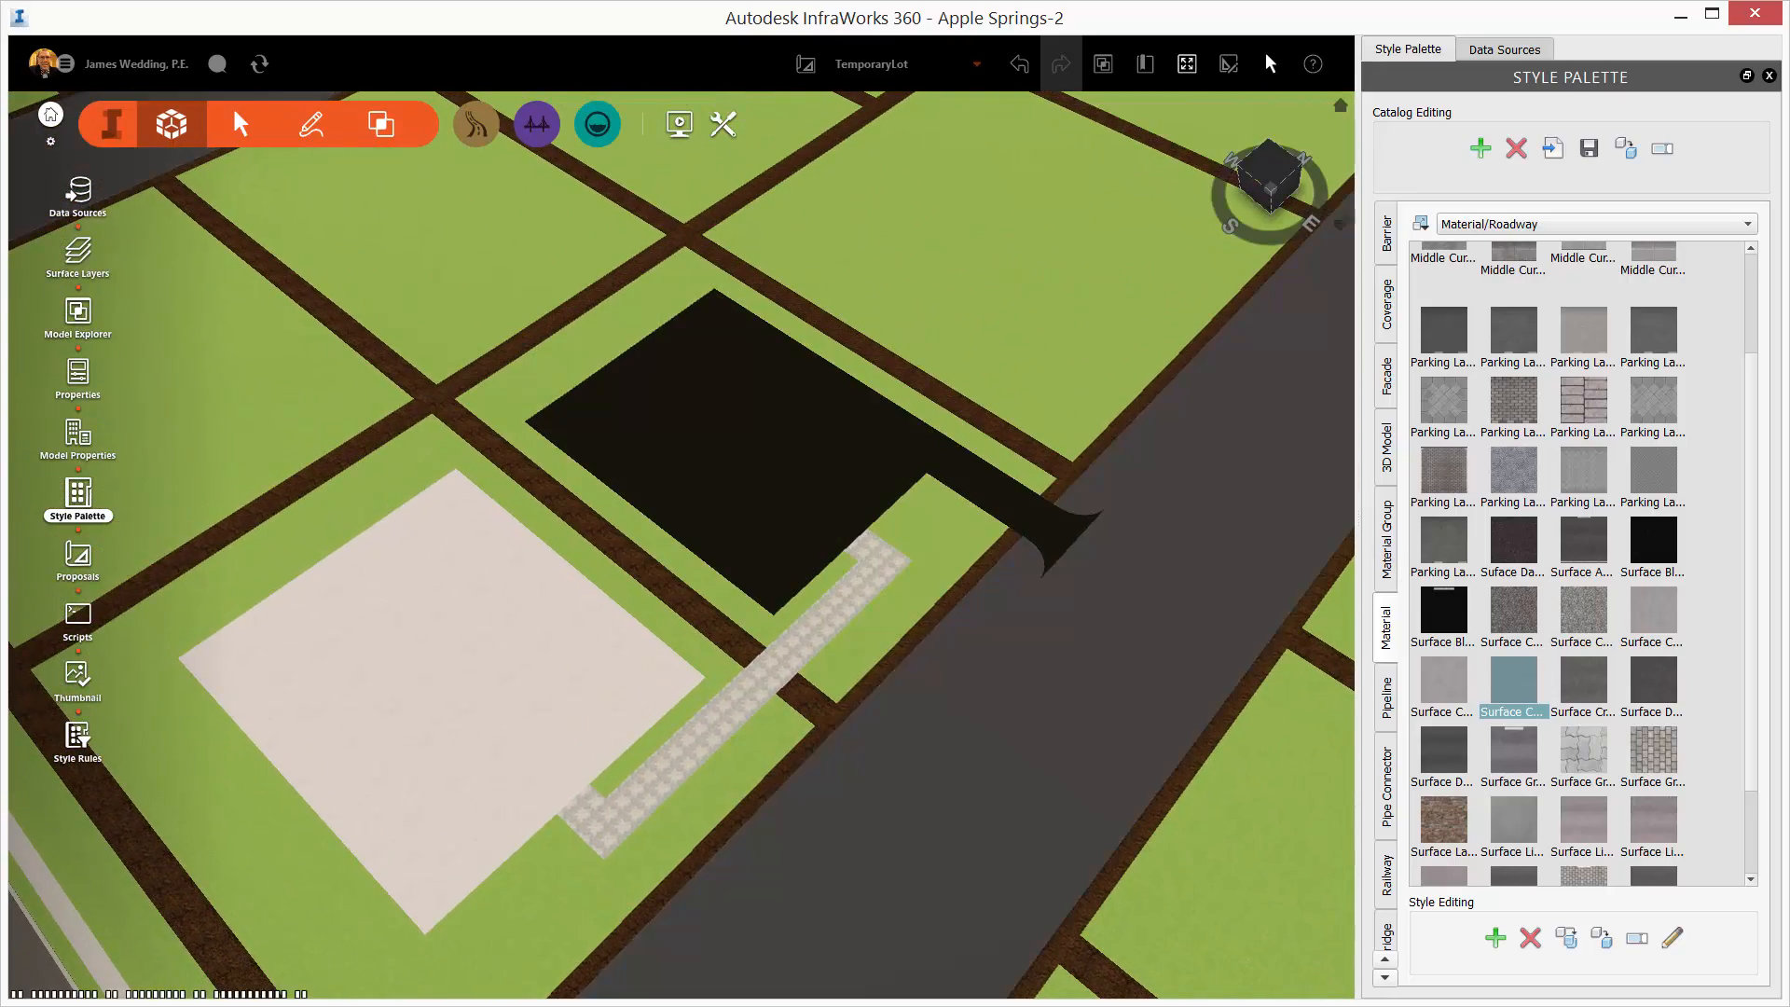
drag(1571, 499, 639, 481)
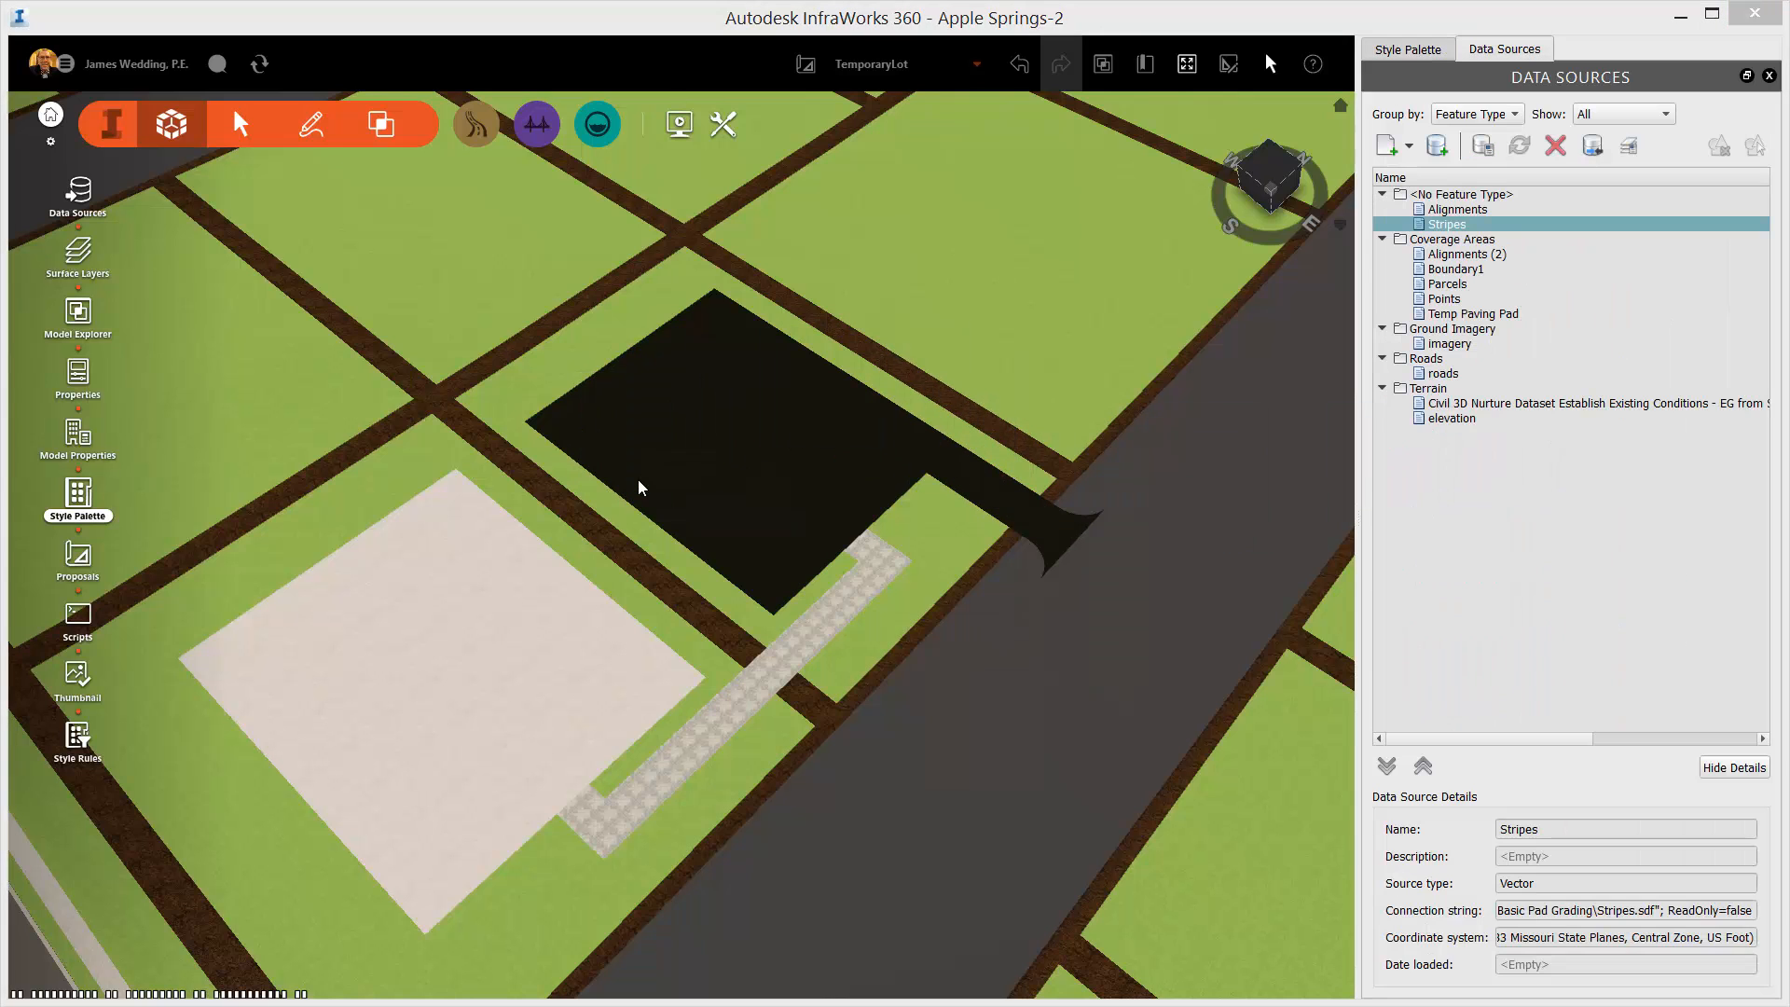
click(1009, 201)
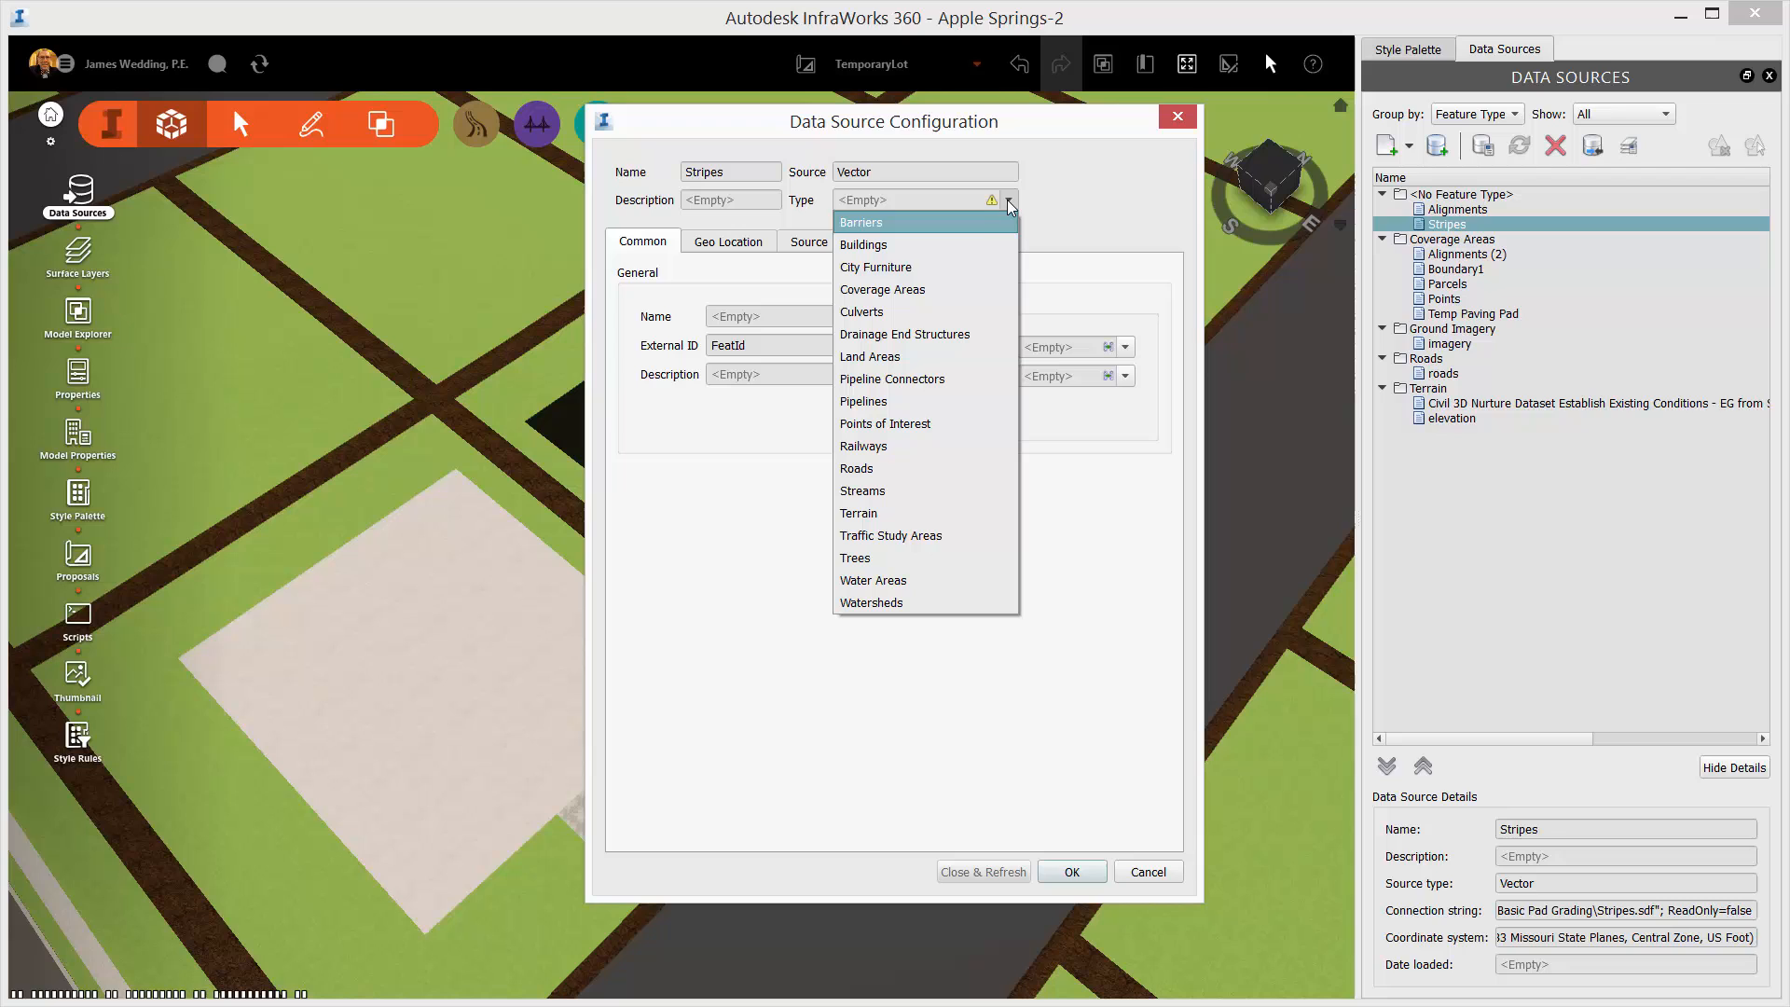
click(901, 290)
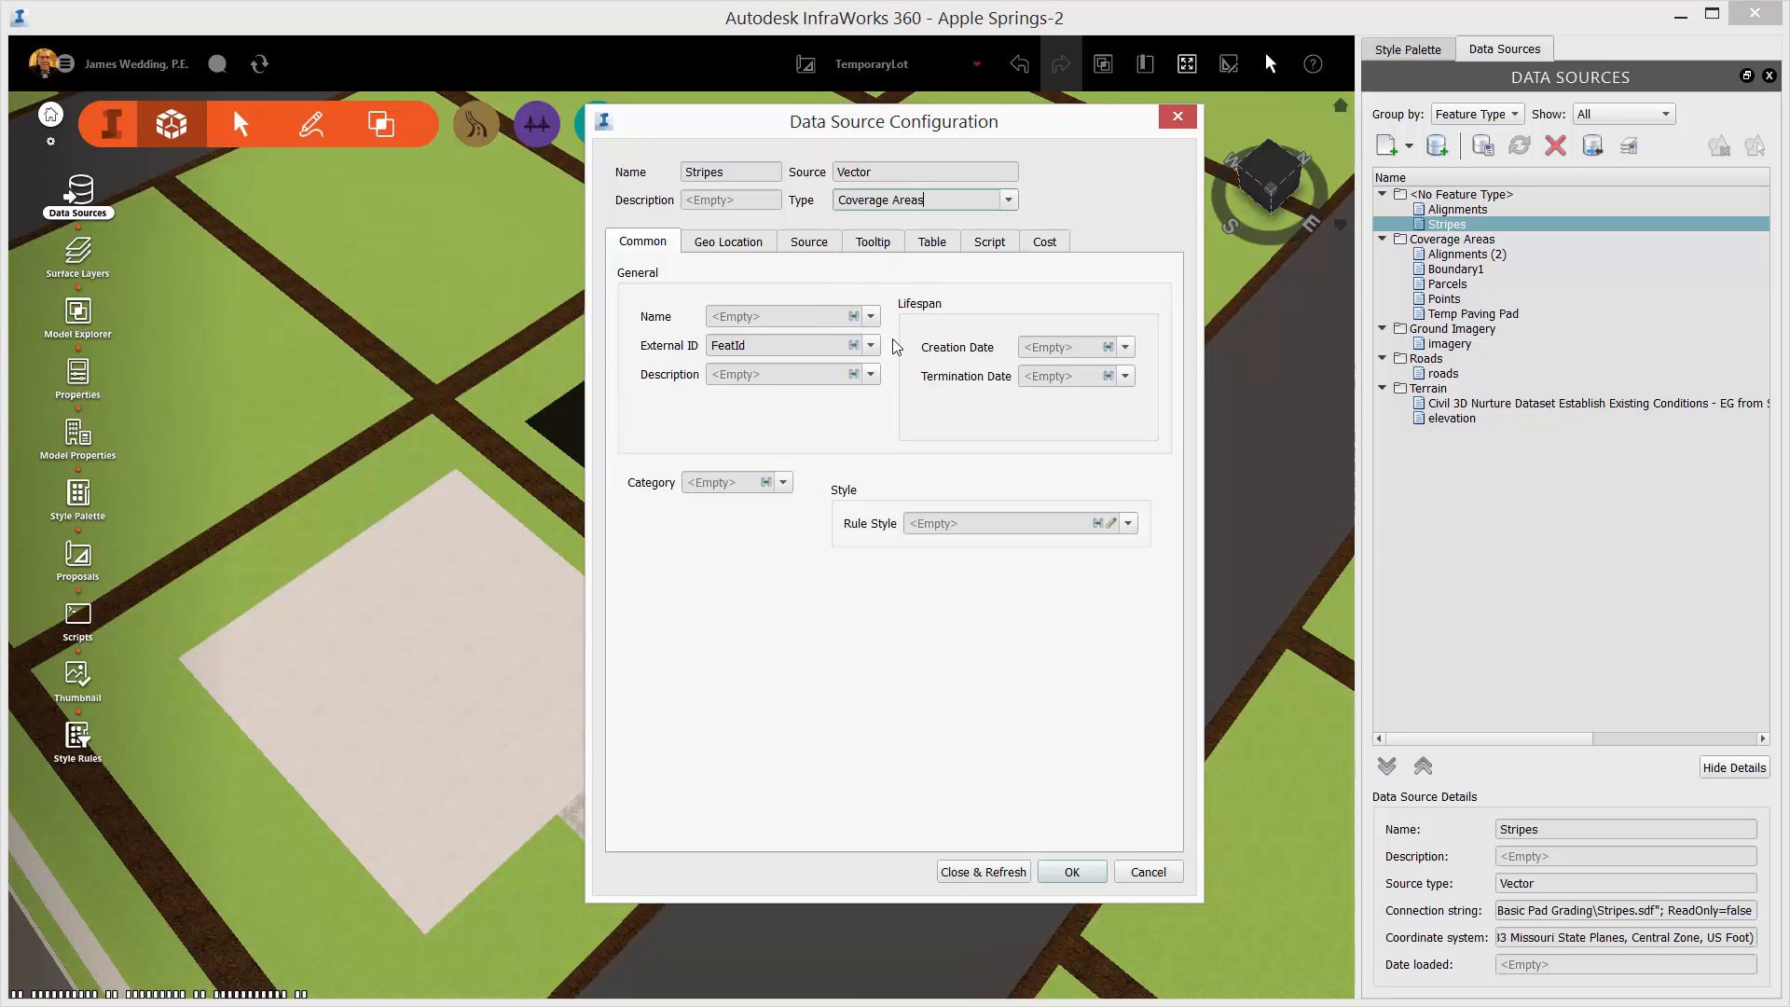
Give the Stripes data source a solid white rule style (#ffffff) and a 0.25 ft coverage buffer, and apply the configuration
click(1114, 523)
click(818, 382)
click(619, 593)
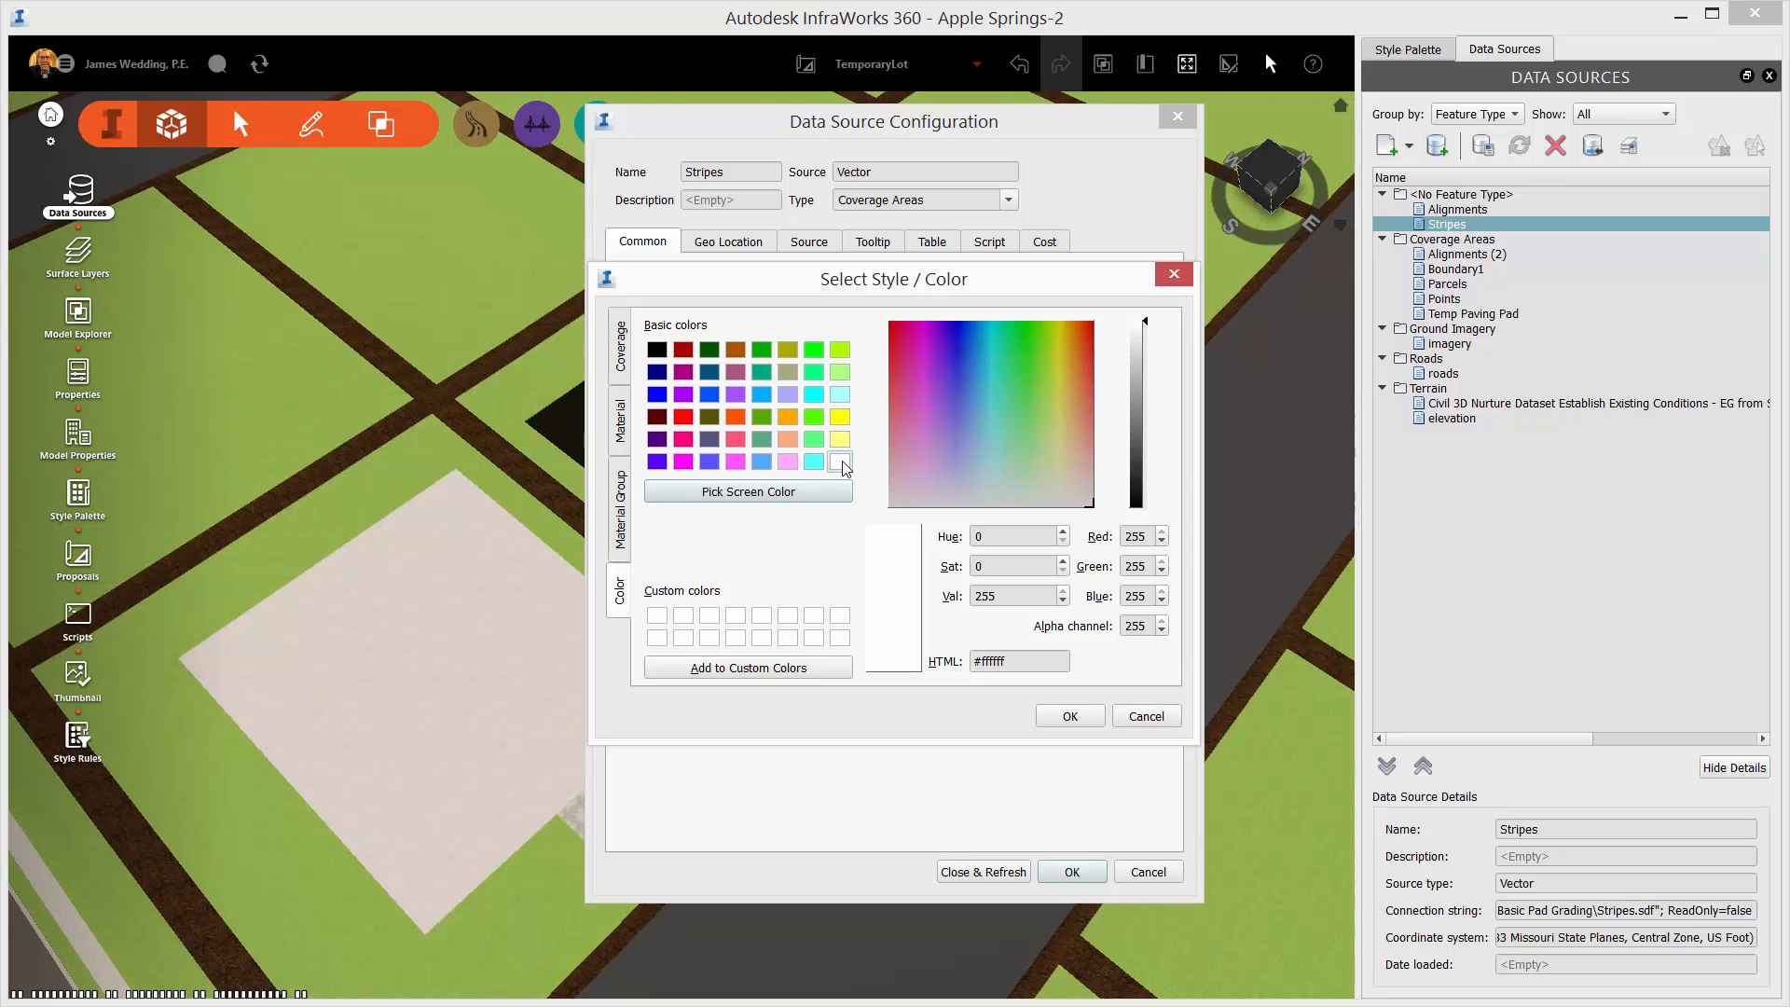
click(1080, 714)
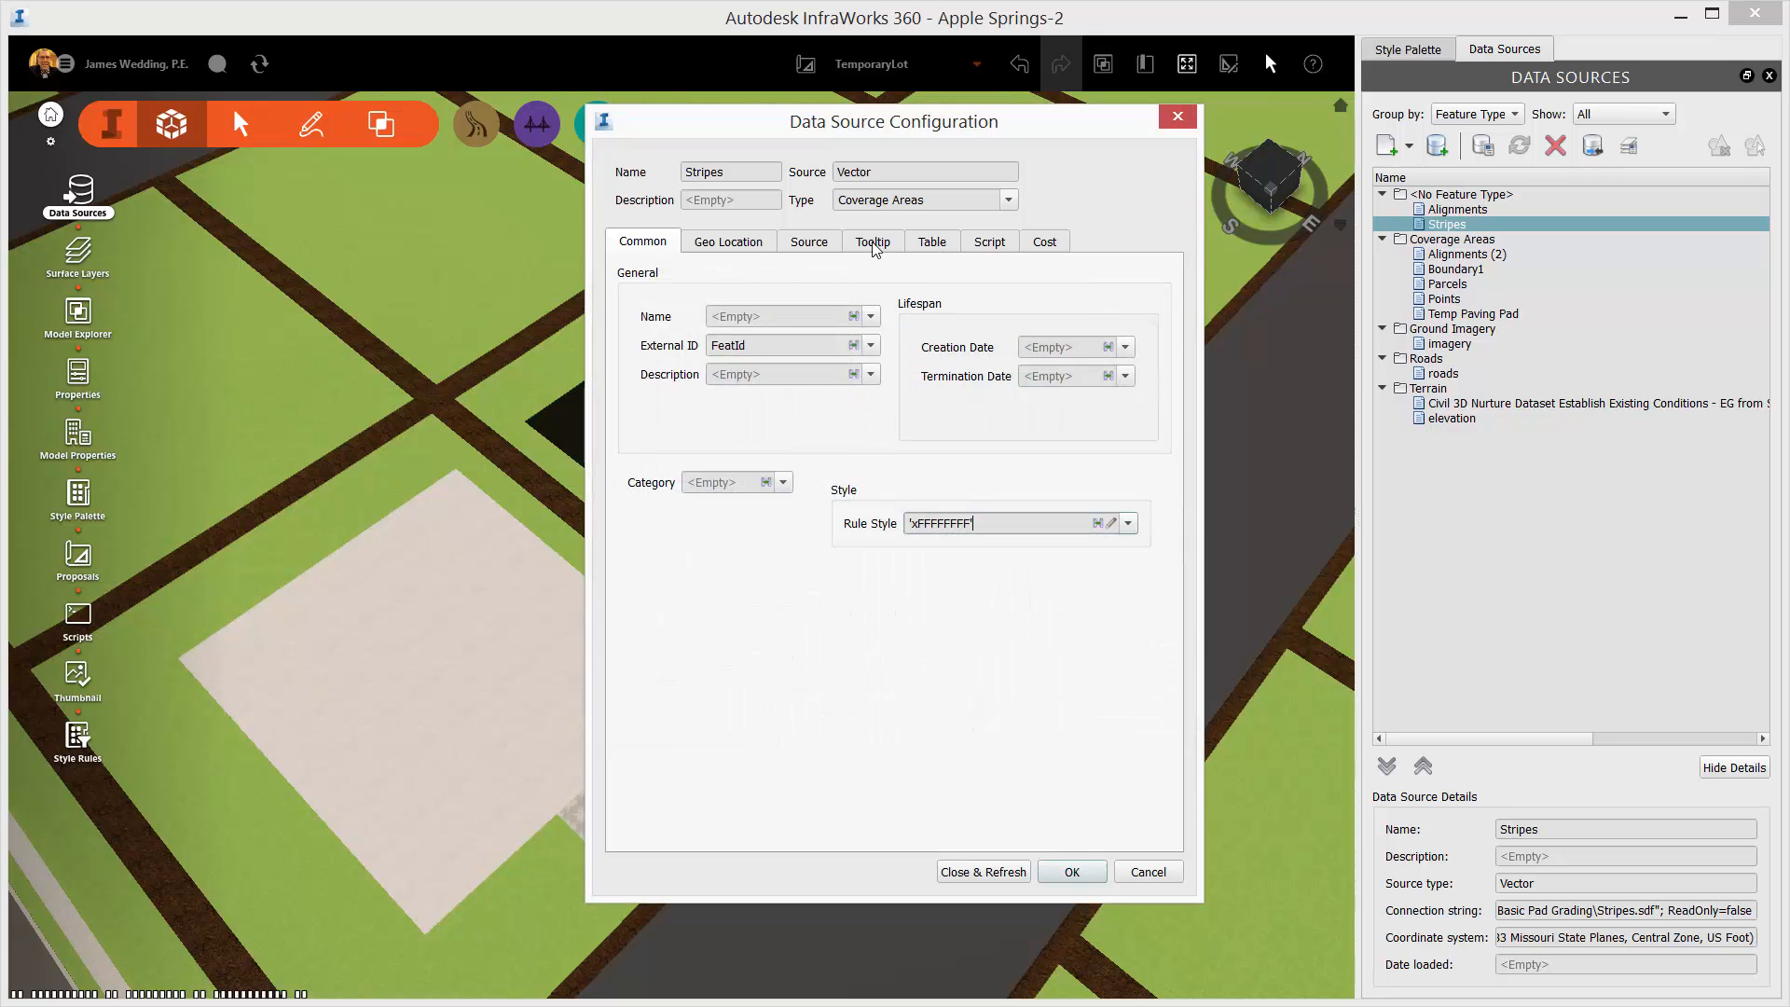
click(932, 242)
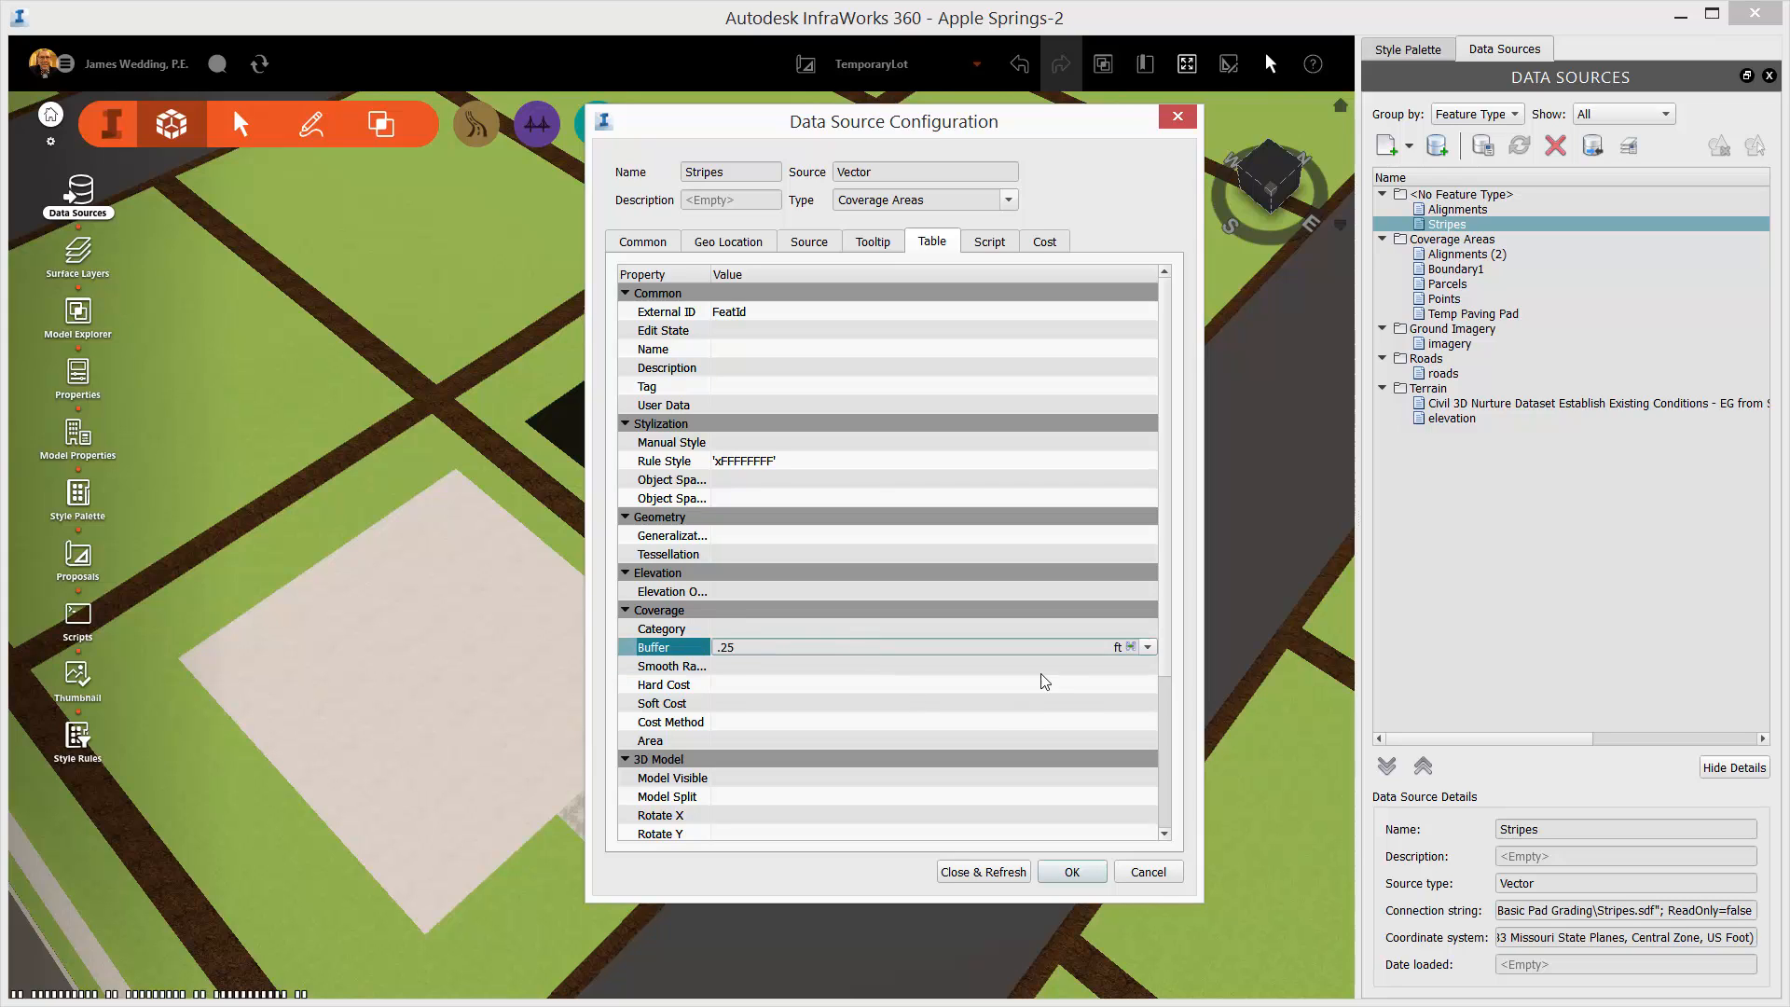
click(1070, 872)
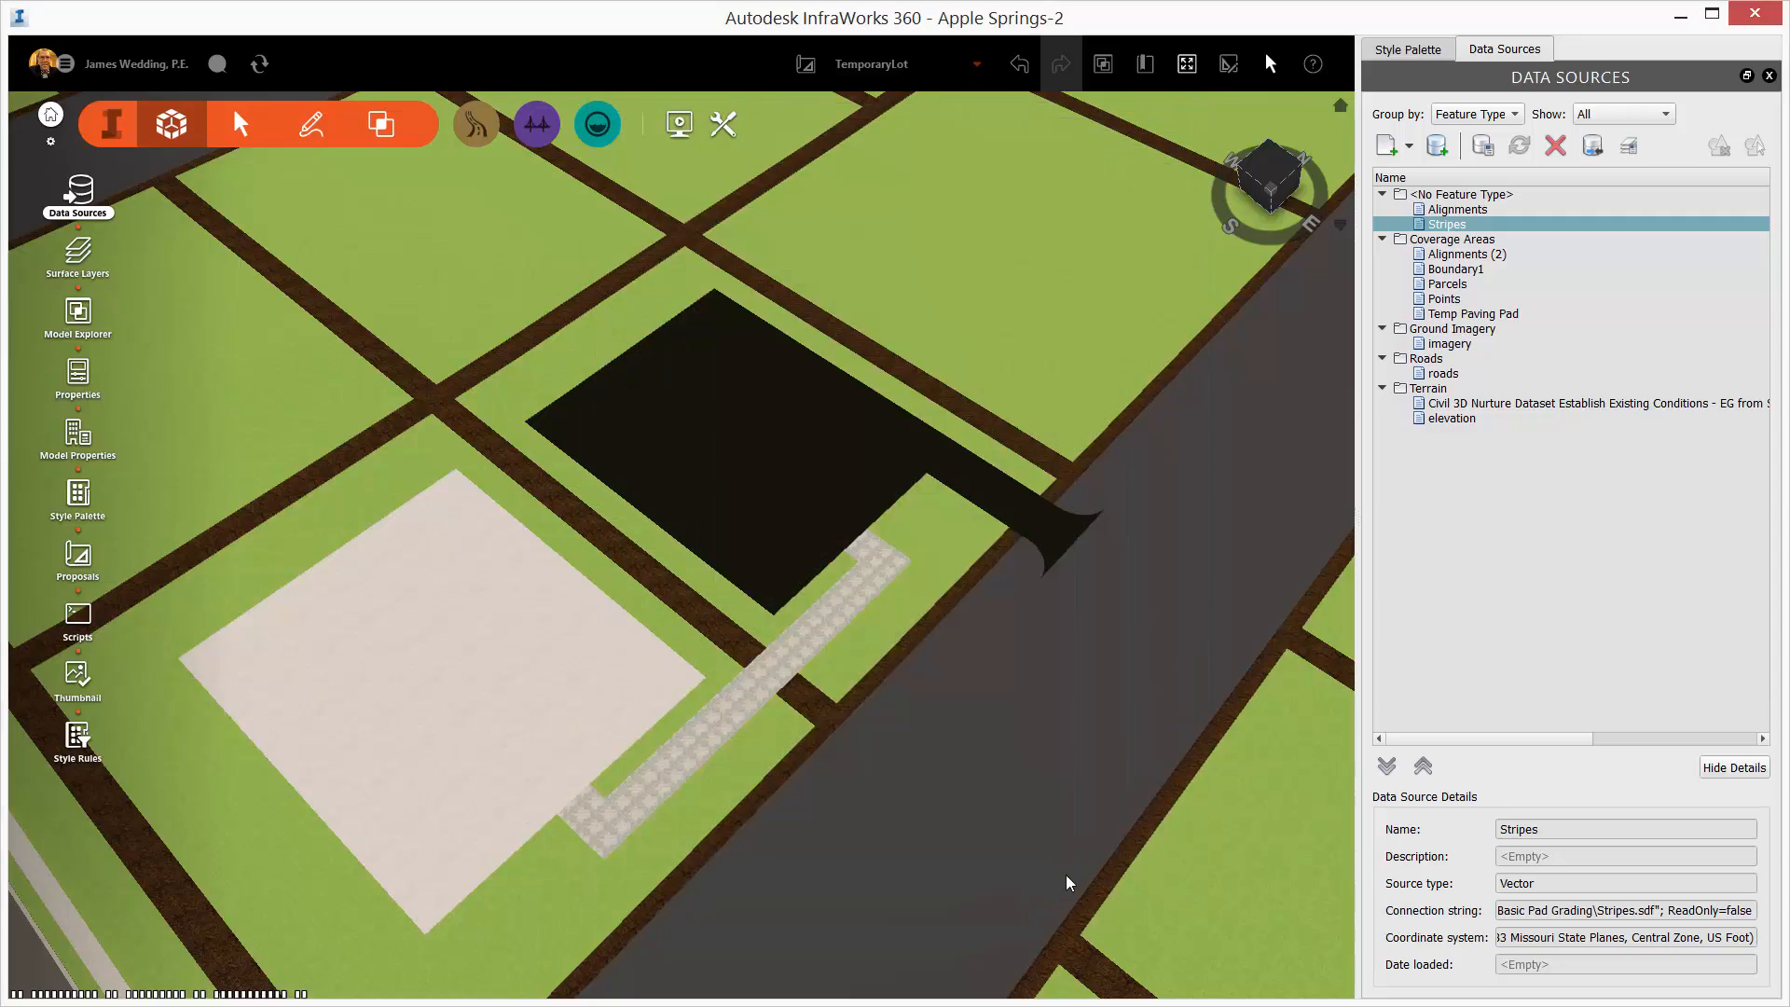
Try placing the Single Story Stucco residential model on the building pad as city furniture
drag(886, 643, 800, 587)
middle_drag(609, 566, 703, 494)
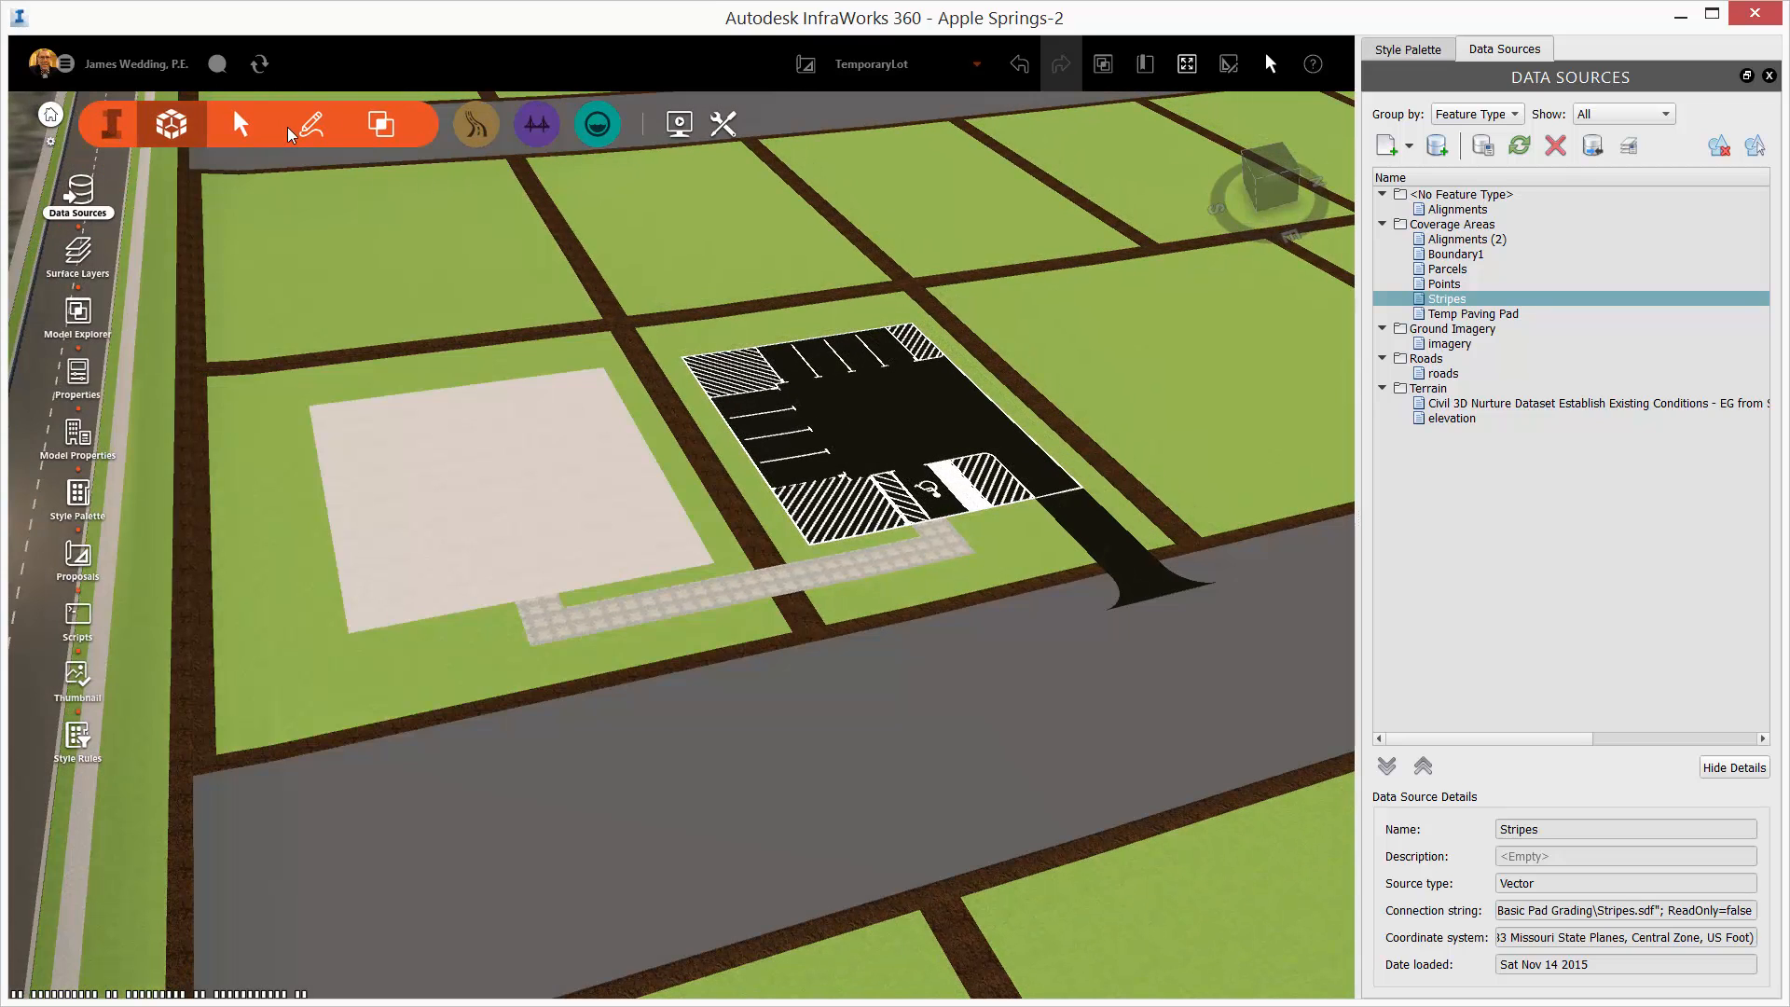
mouse_move(316, 136)
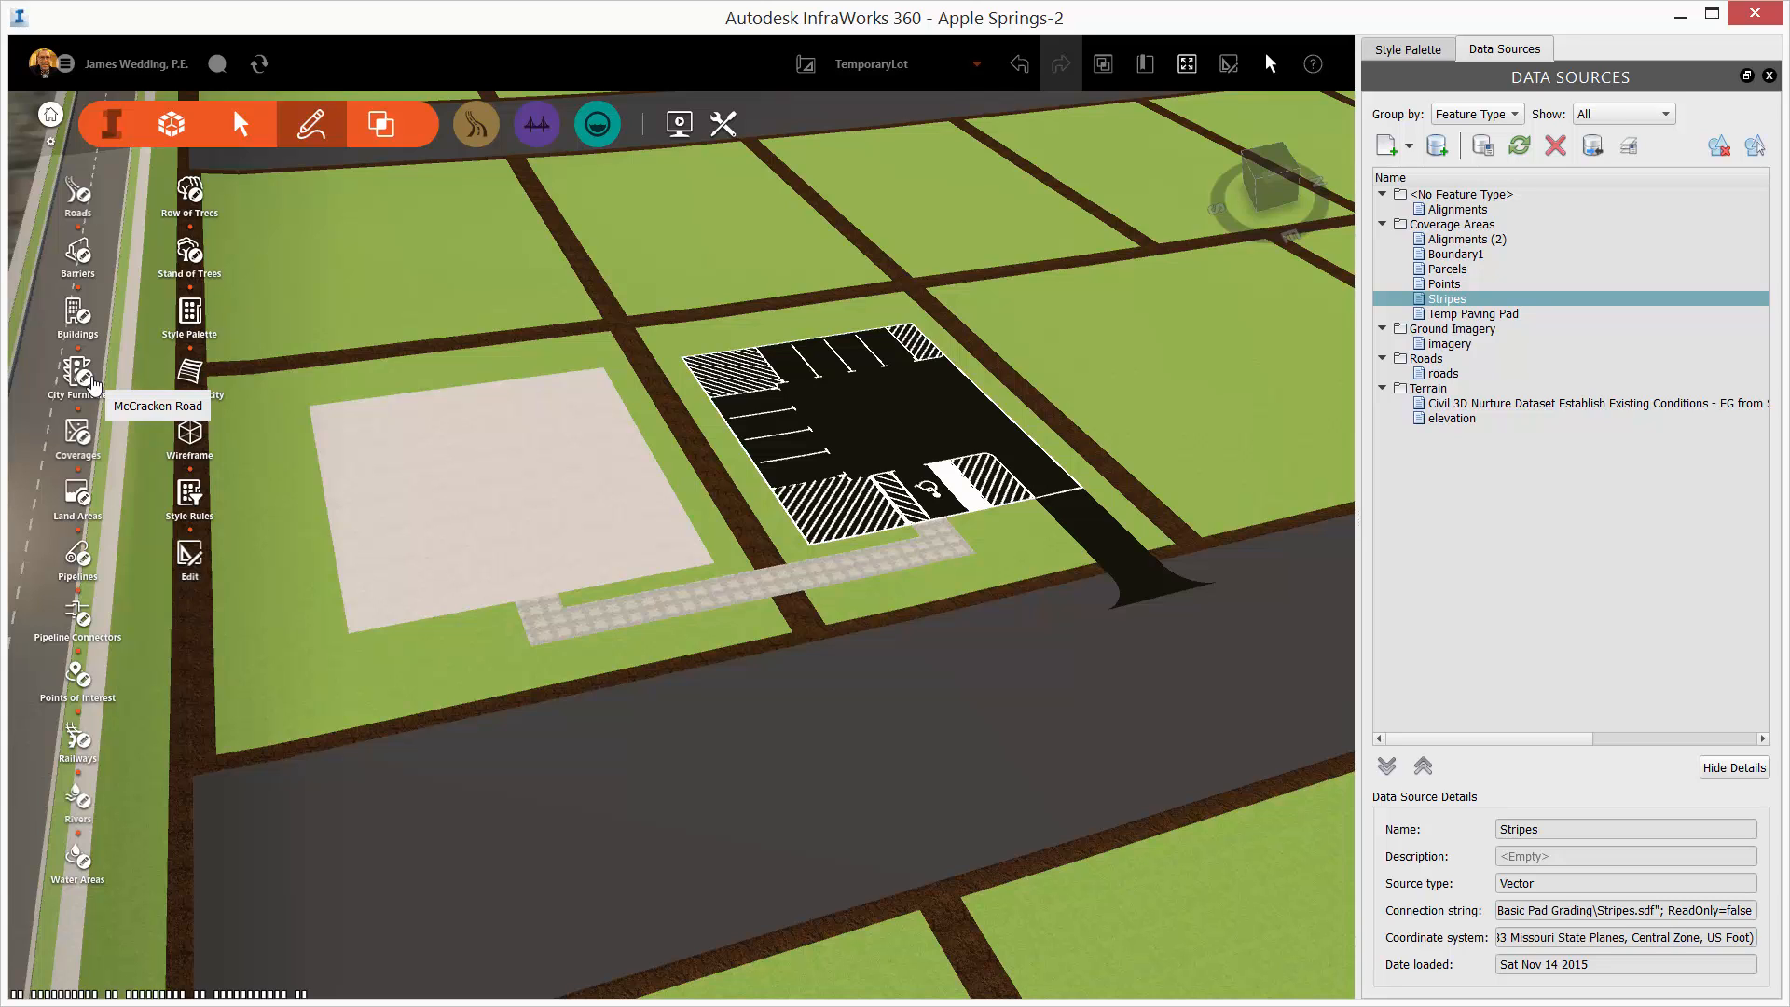
click(93, 383)
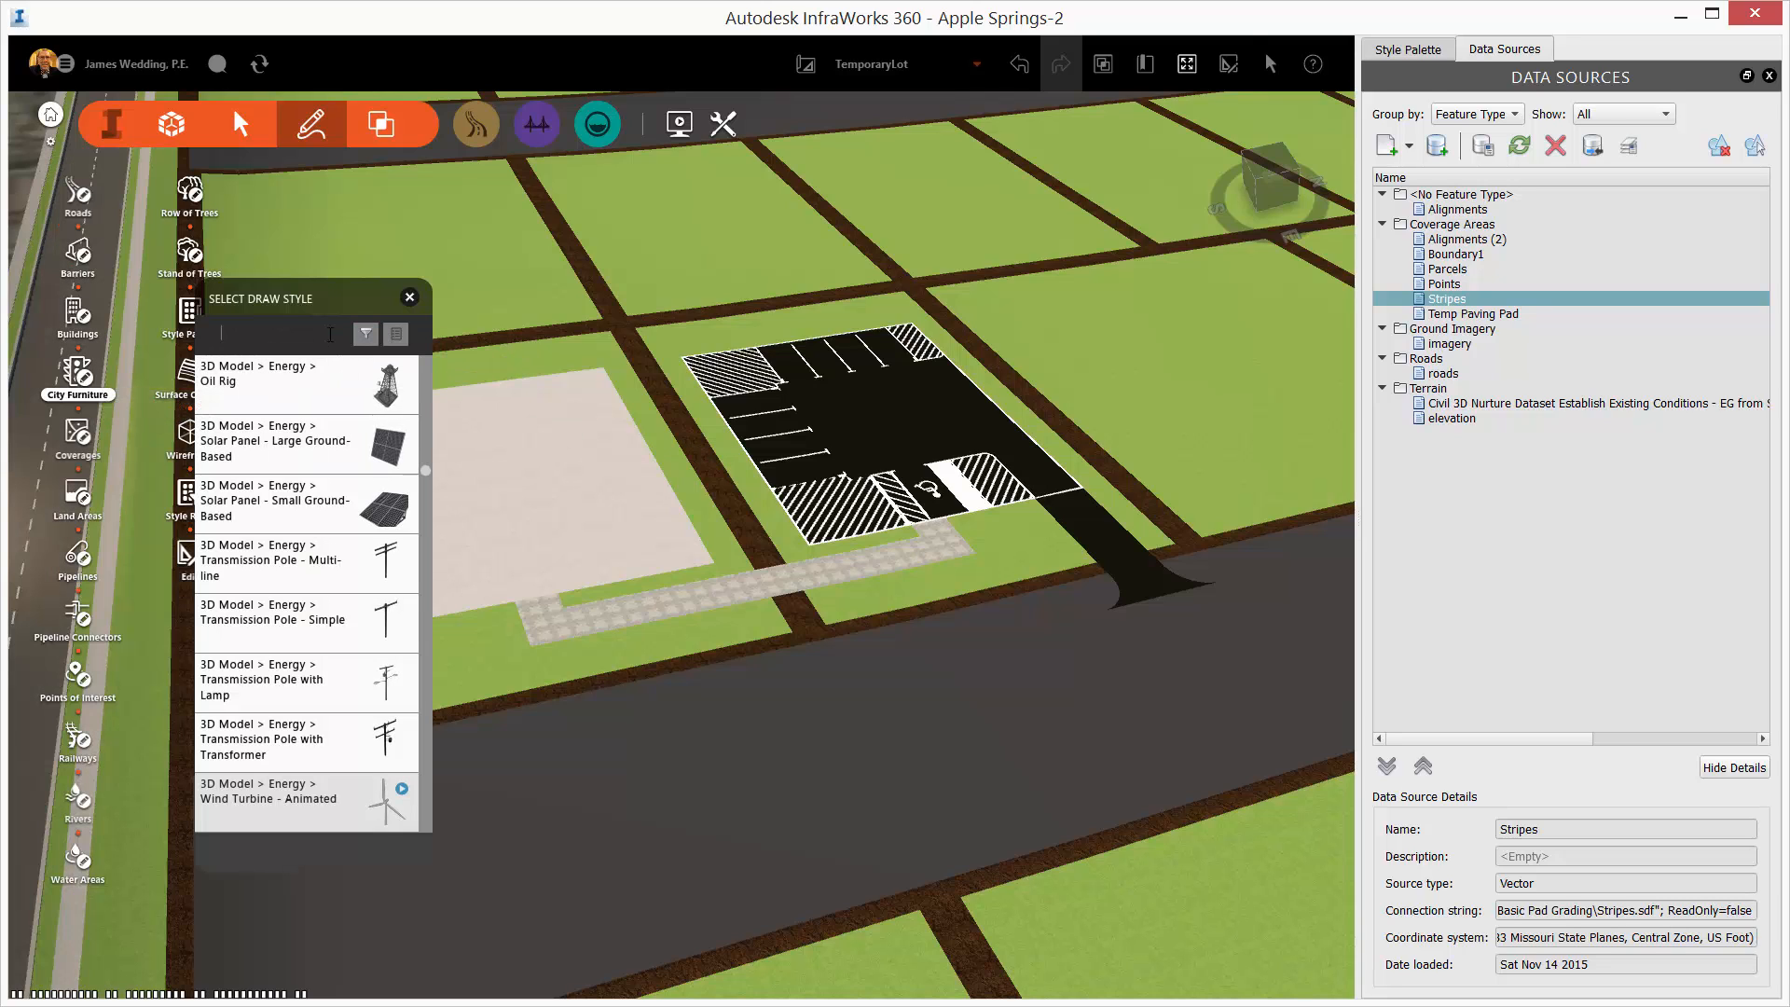
text(sing)
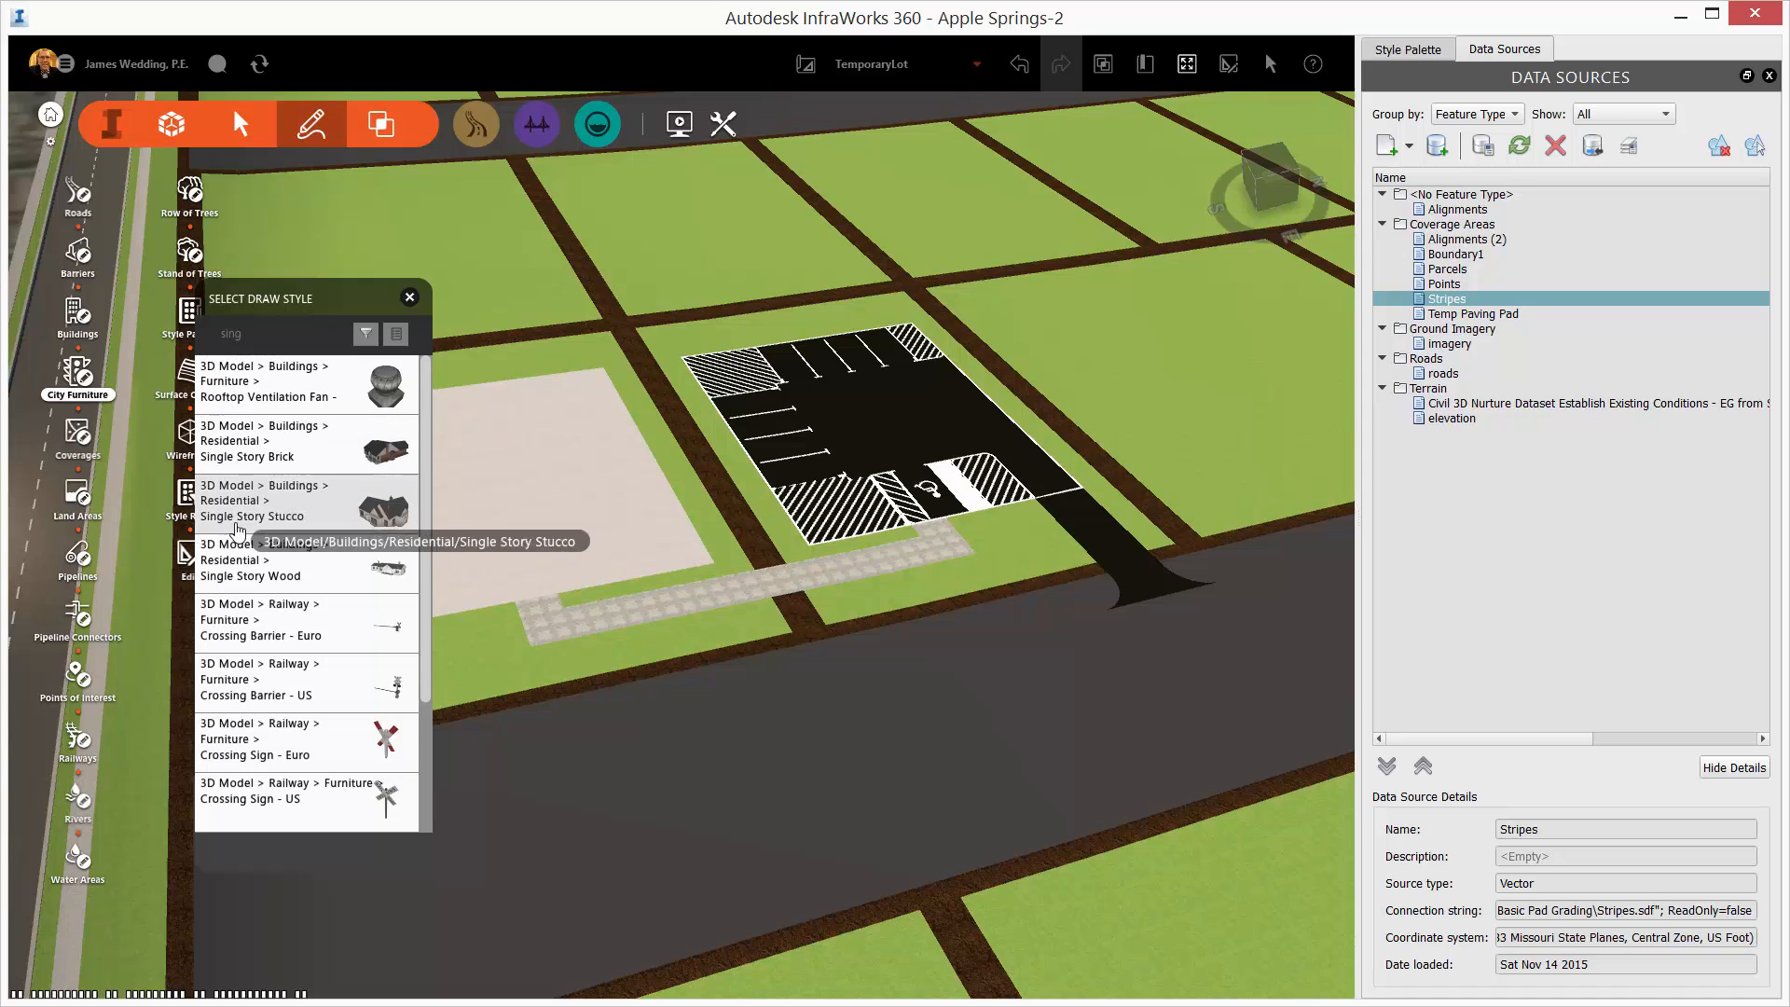
click(412, 527)
click(509, 482)
middle_drag(565, 570, 660, 563)
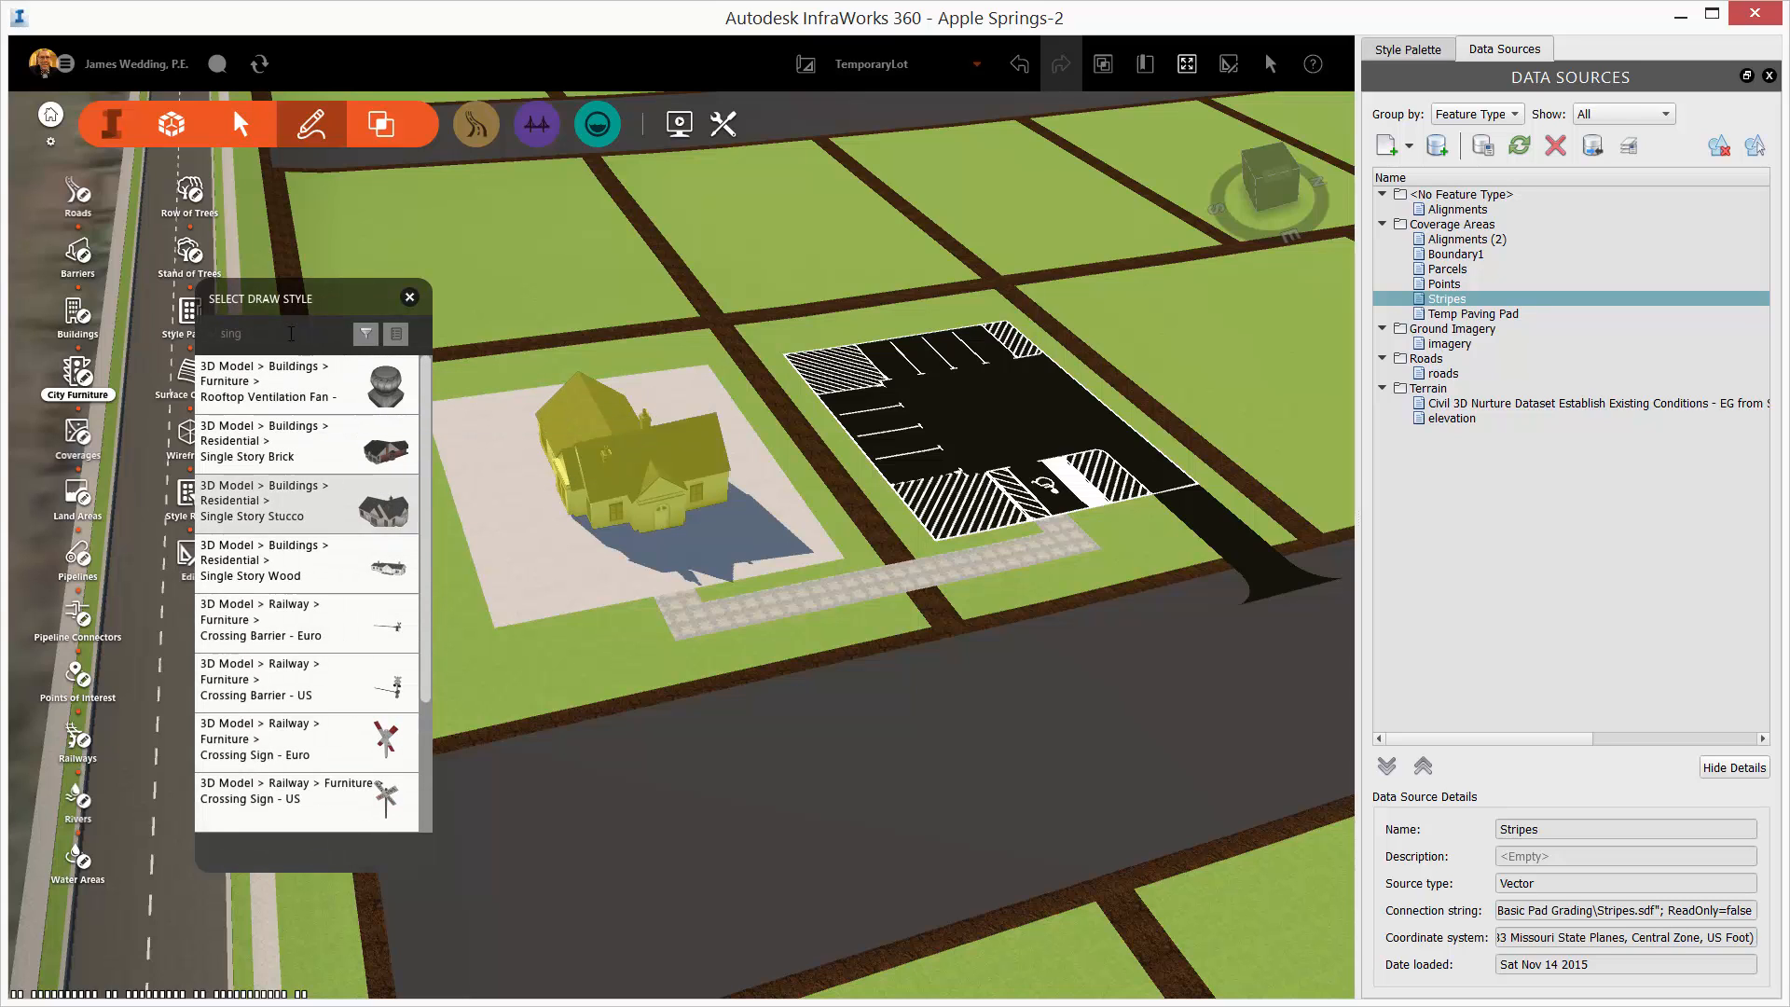
Filter the draw styles for residential models and place the Two Story Stucco house on the building pad
key(BackSpace)
key(BackSpace)
key(BackSpace)
key(BackSpace)
text(res)
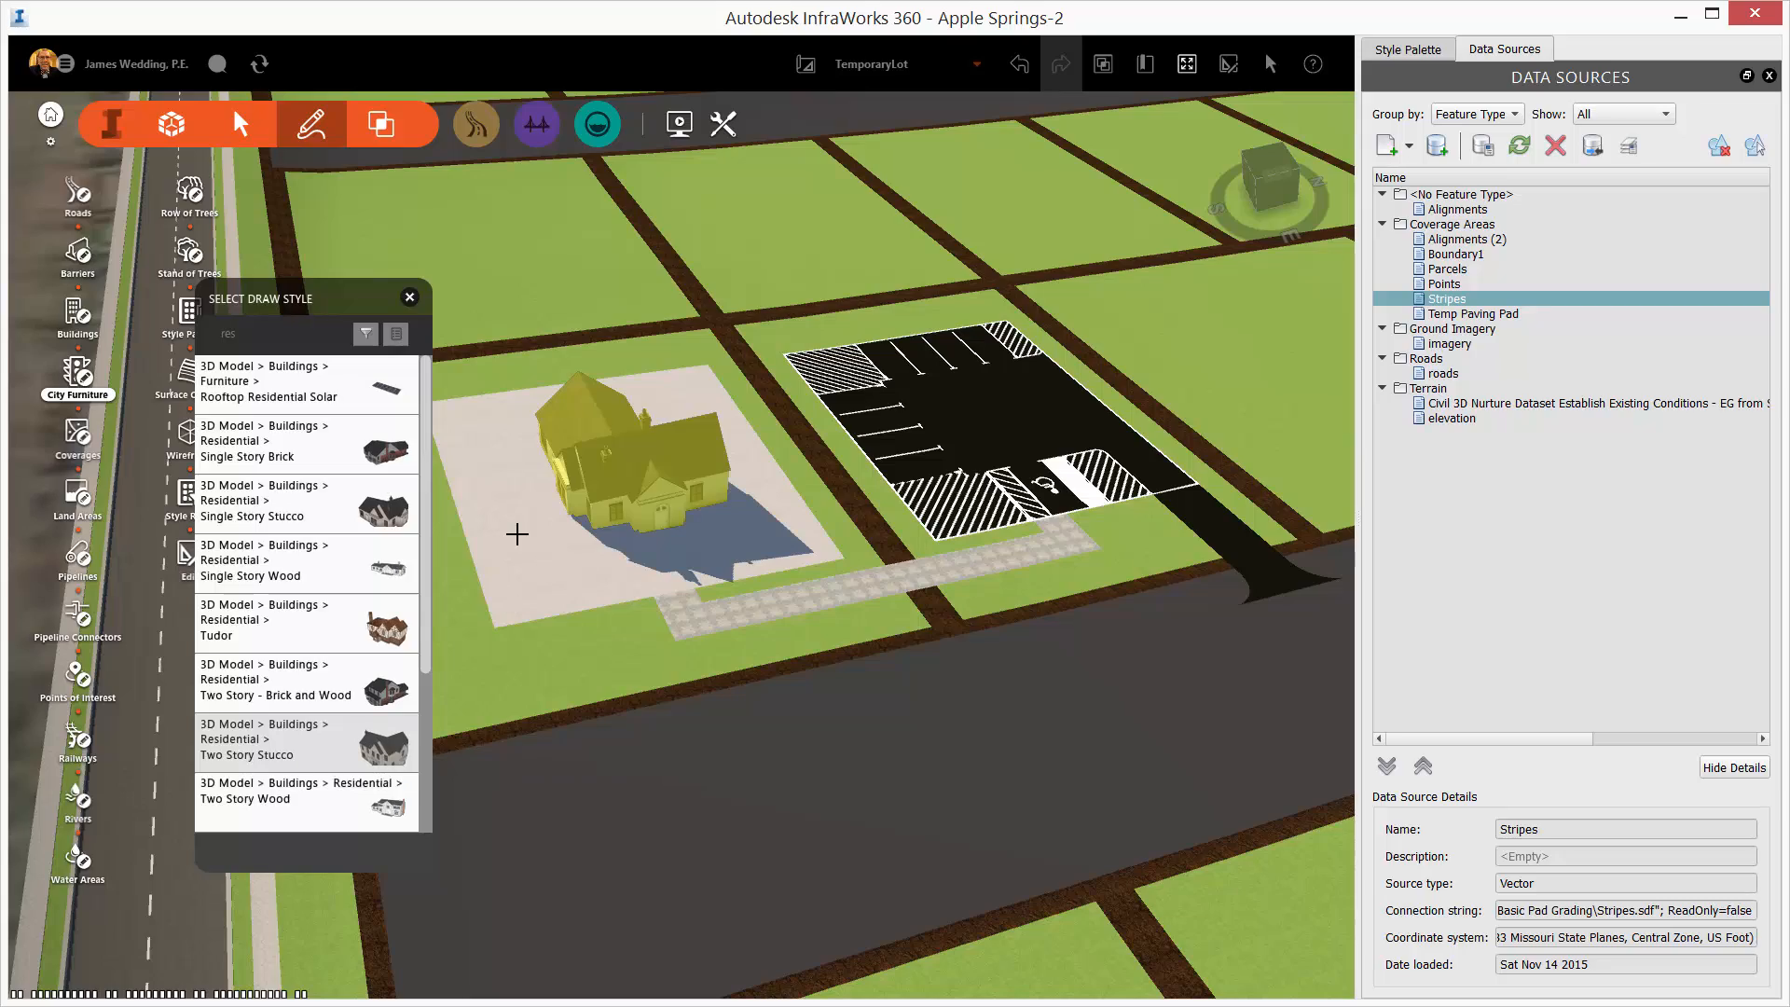
drag(517, 534, 516, 534)
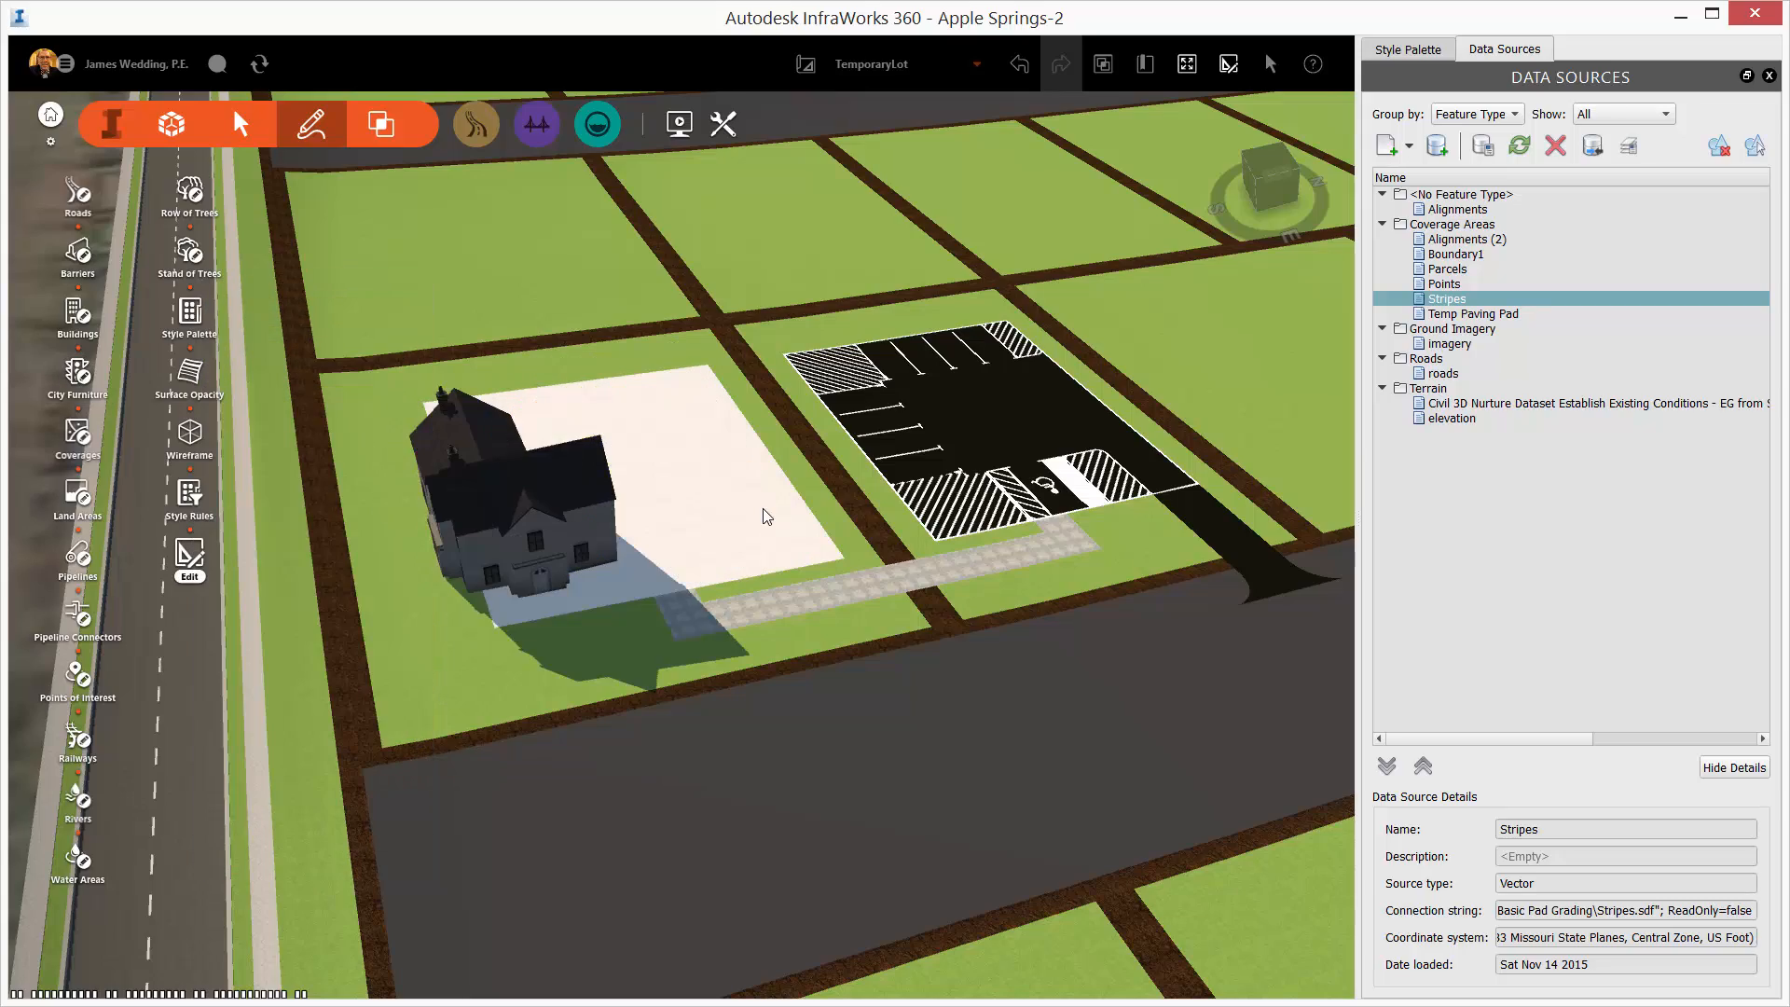
Shape the terrain under the building pad coverage, accepting the offered elevation
scroll(546, 535, up, 5)
click(518, 522)
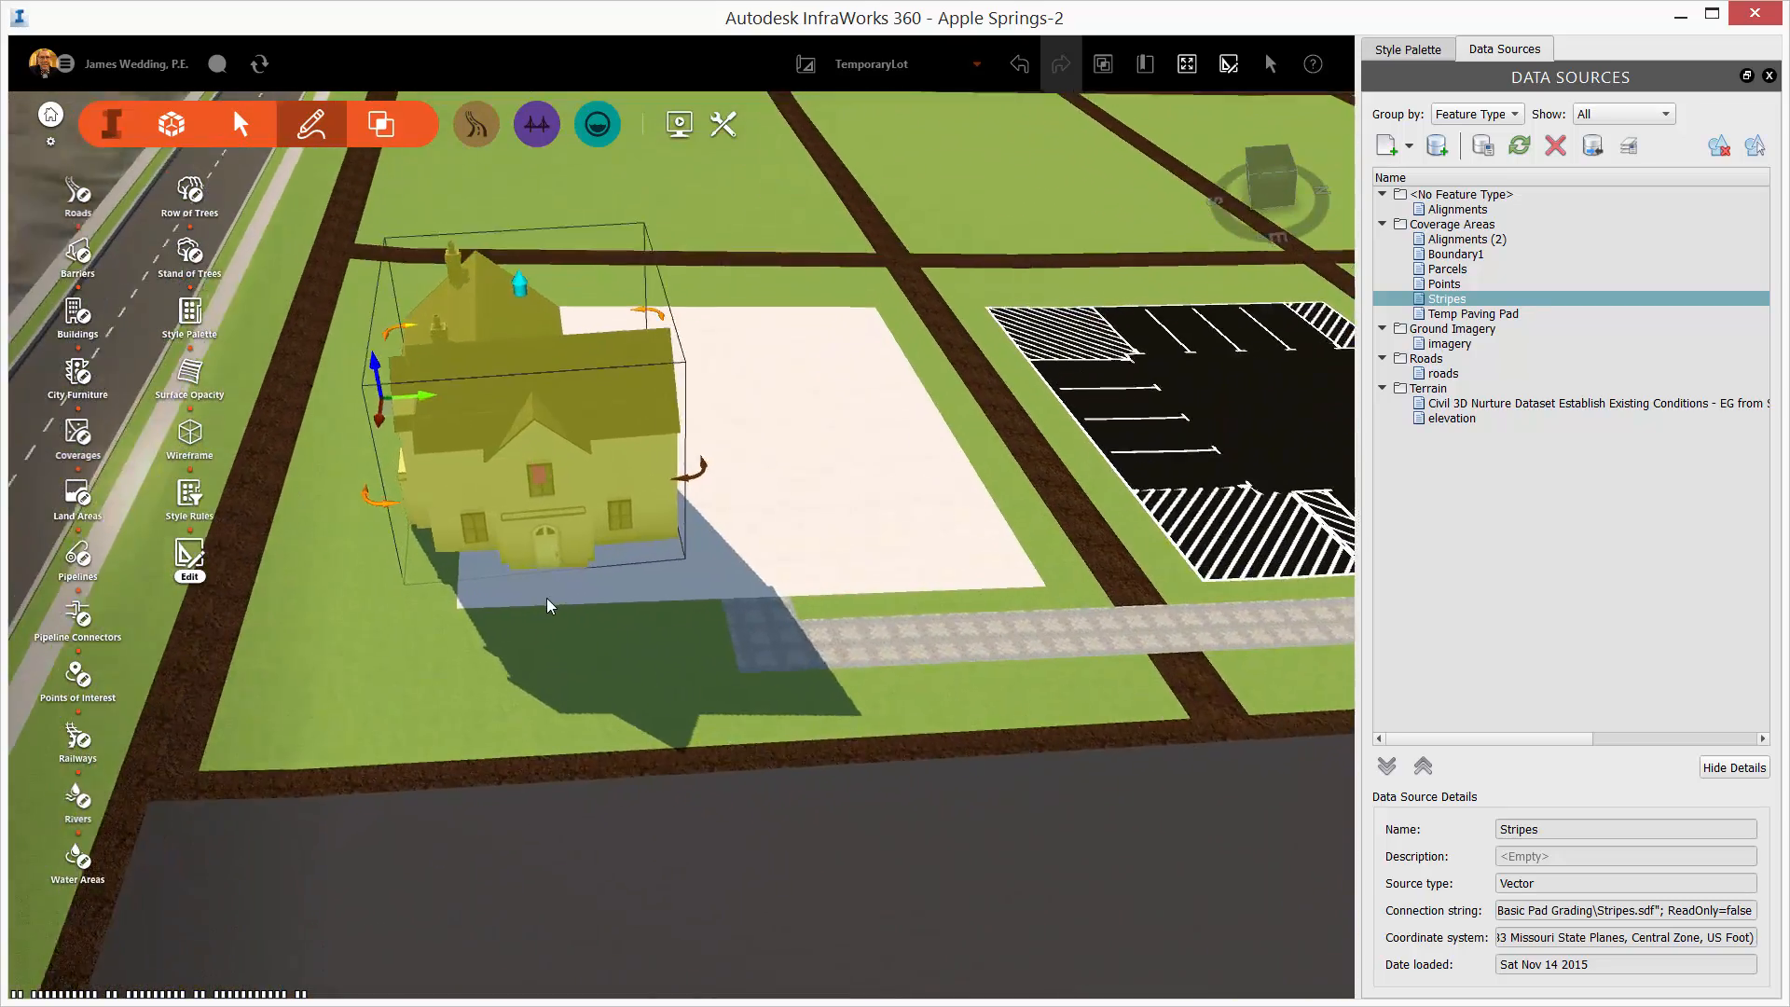
scroll(547, 550, up, 3)
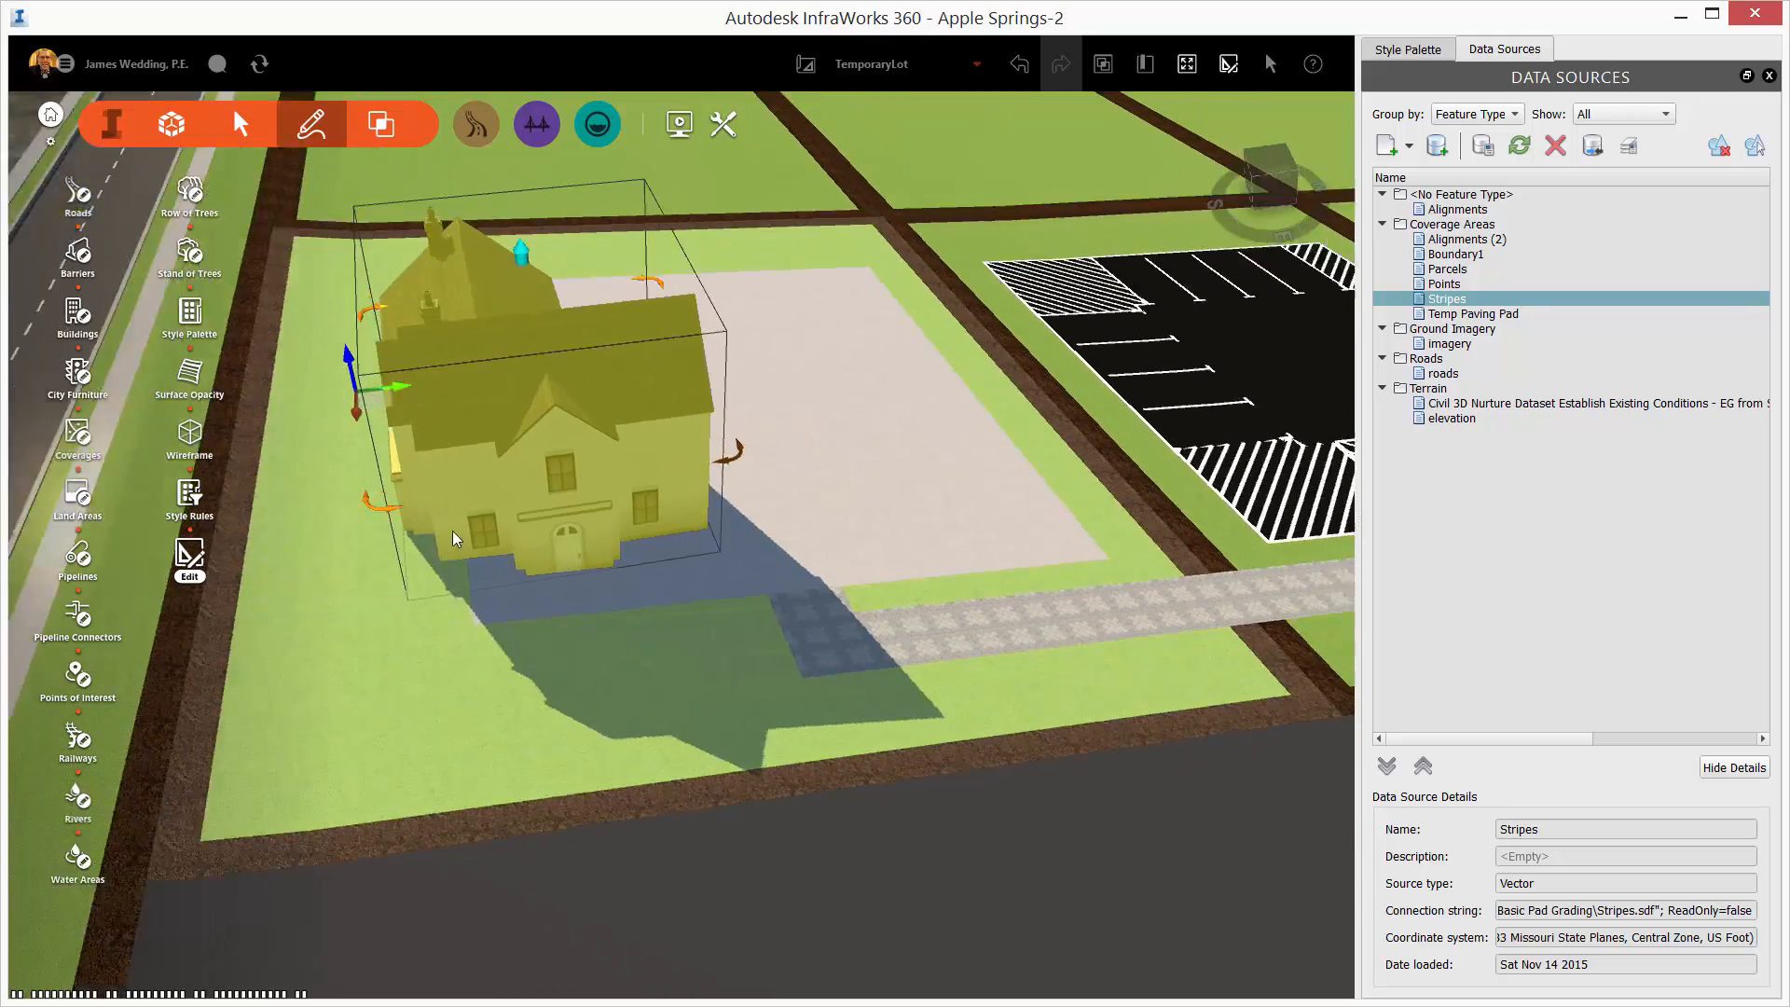
drag(452, 529, 713, 494)
click(814, 440)
right_click(762, 422)
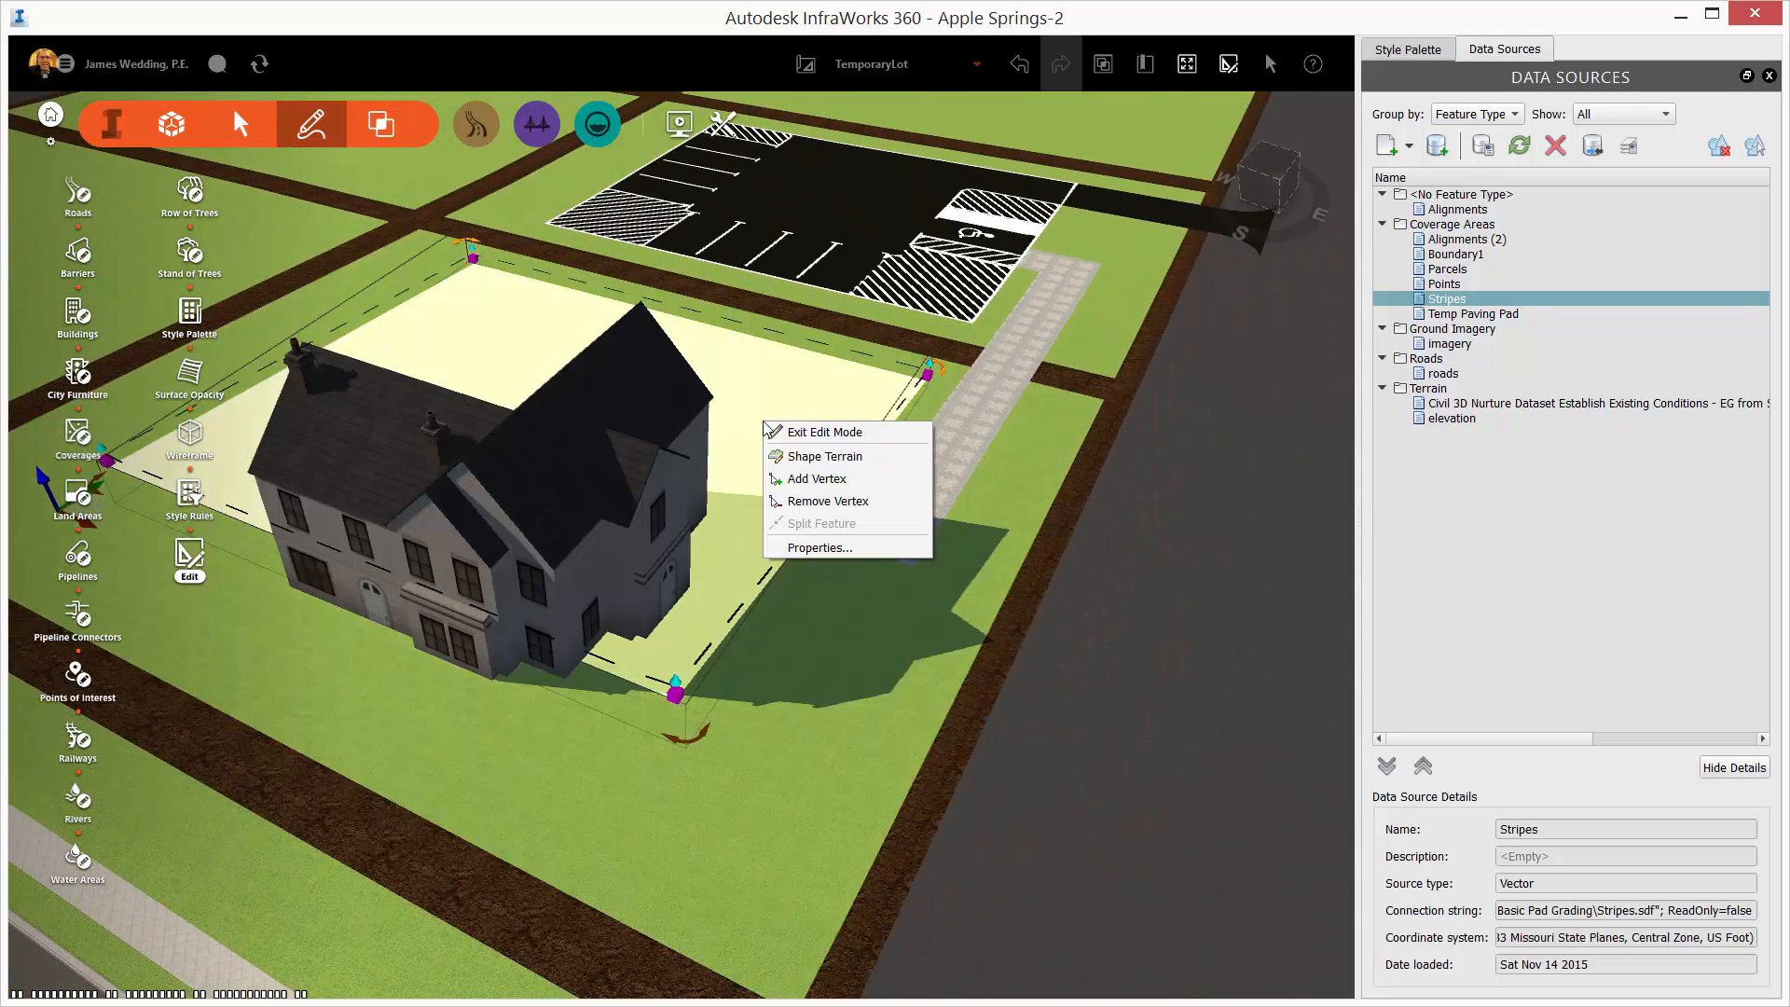
click(856, 457)
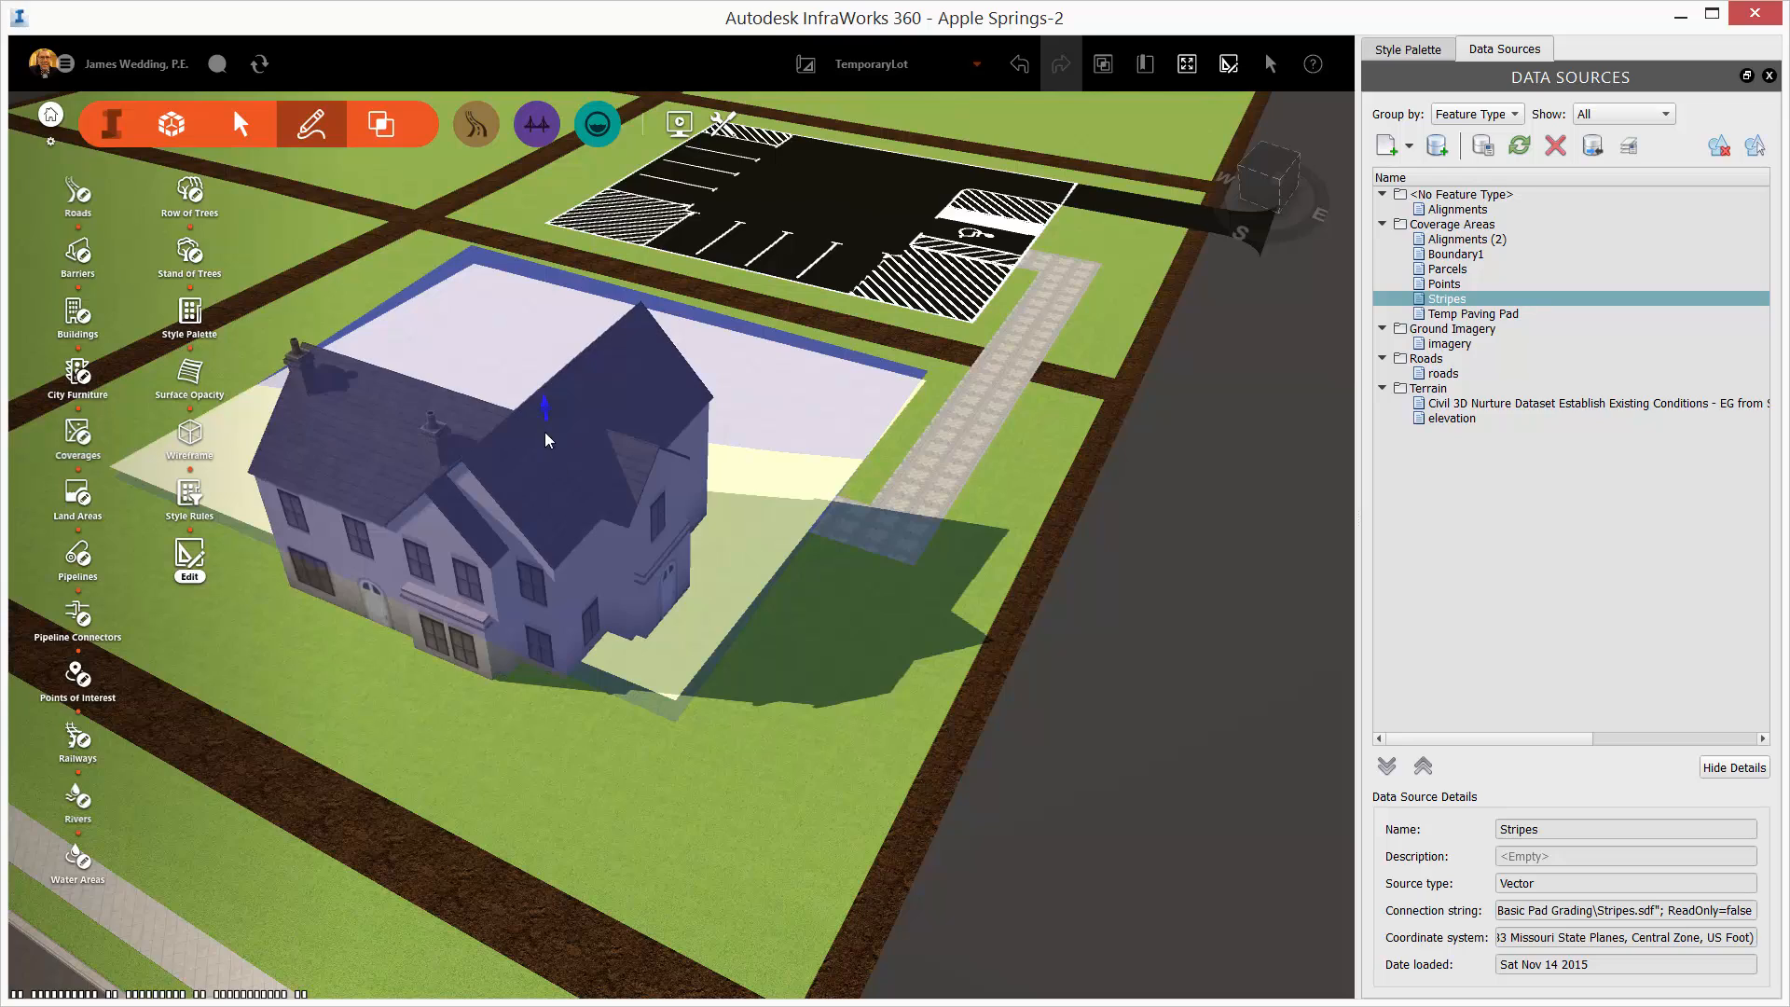
click(543, 402)
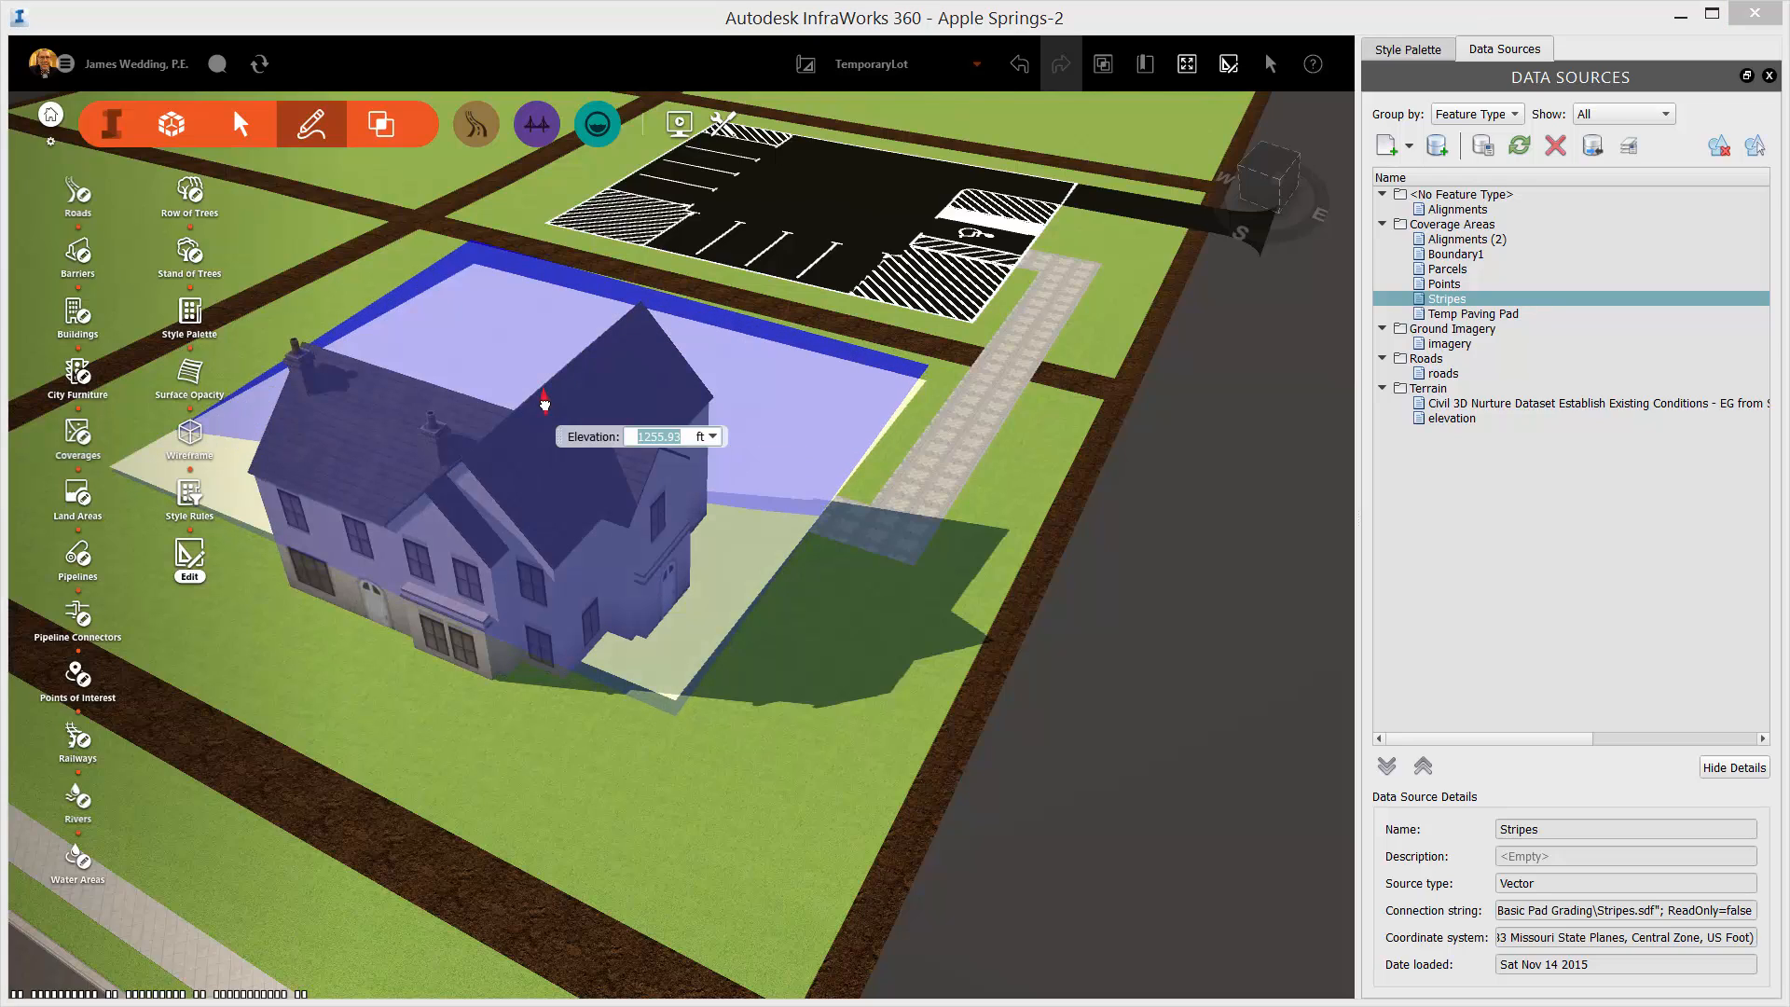
key(Return)
Move the house across the pad so its front door lines up with the end of the walkway
drag(737, 617, 976, 477)
click(640, 483)
drag(340, 525, 530, 470)
drag(842, 617, 893, 604)
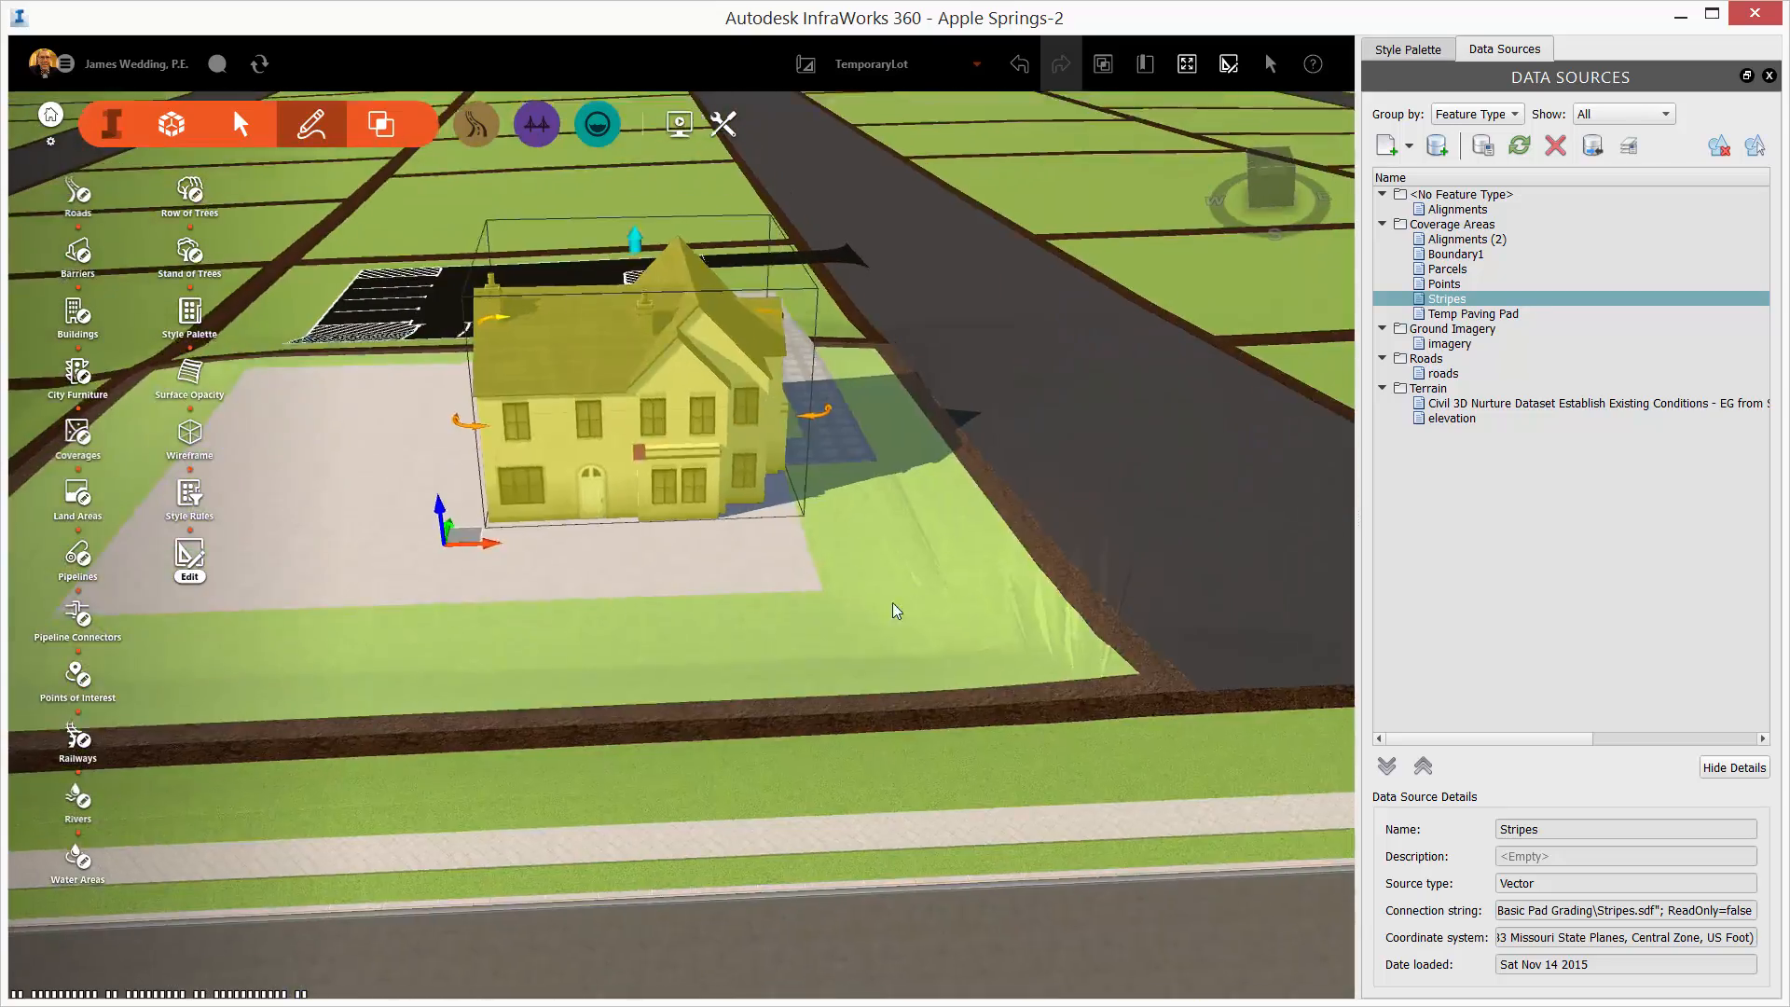
key(Escape)
Measure the width of the house's door with a point-to-point distance
scroll(625, 538, up, 3)
click(381, 124)
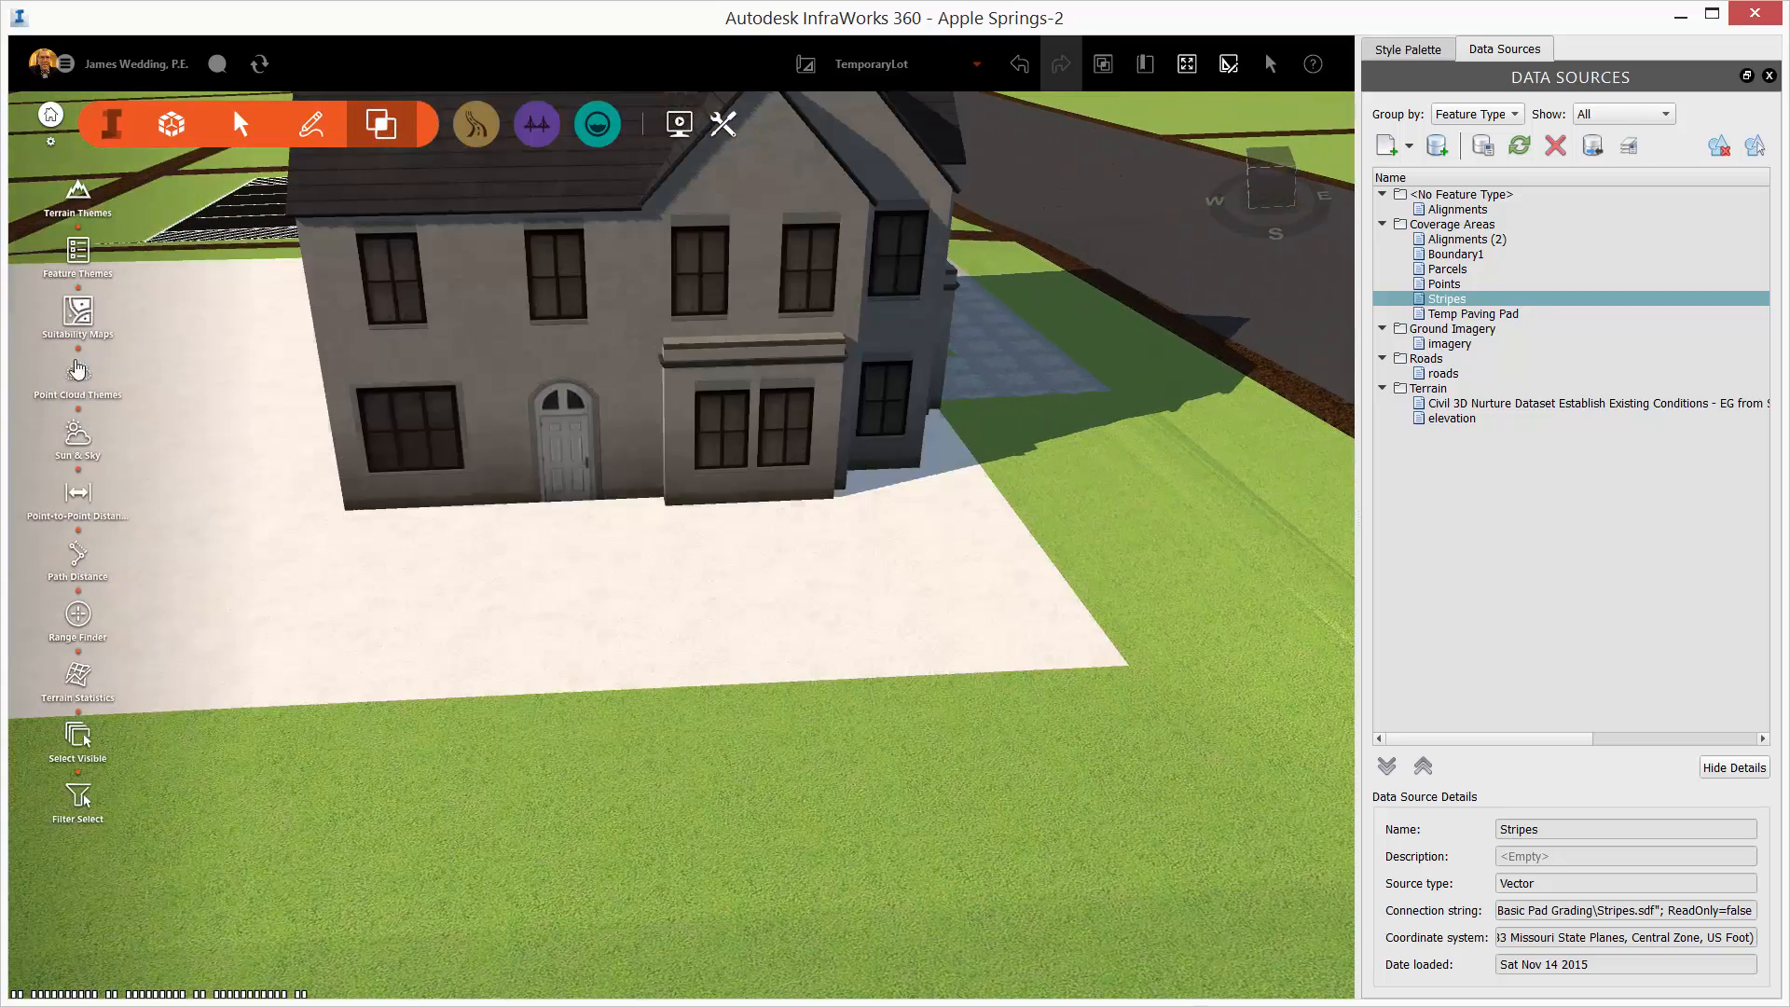
click(543, 500)
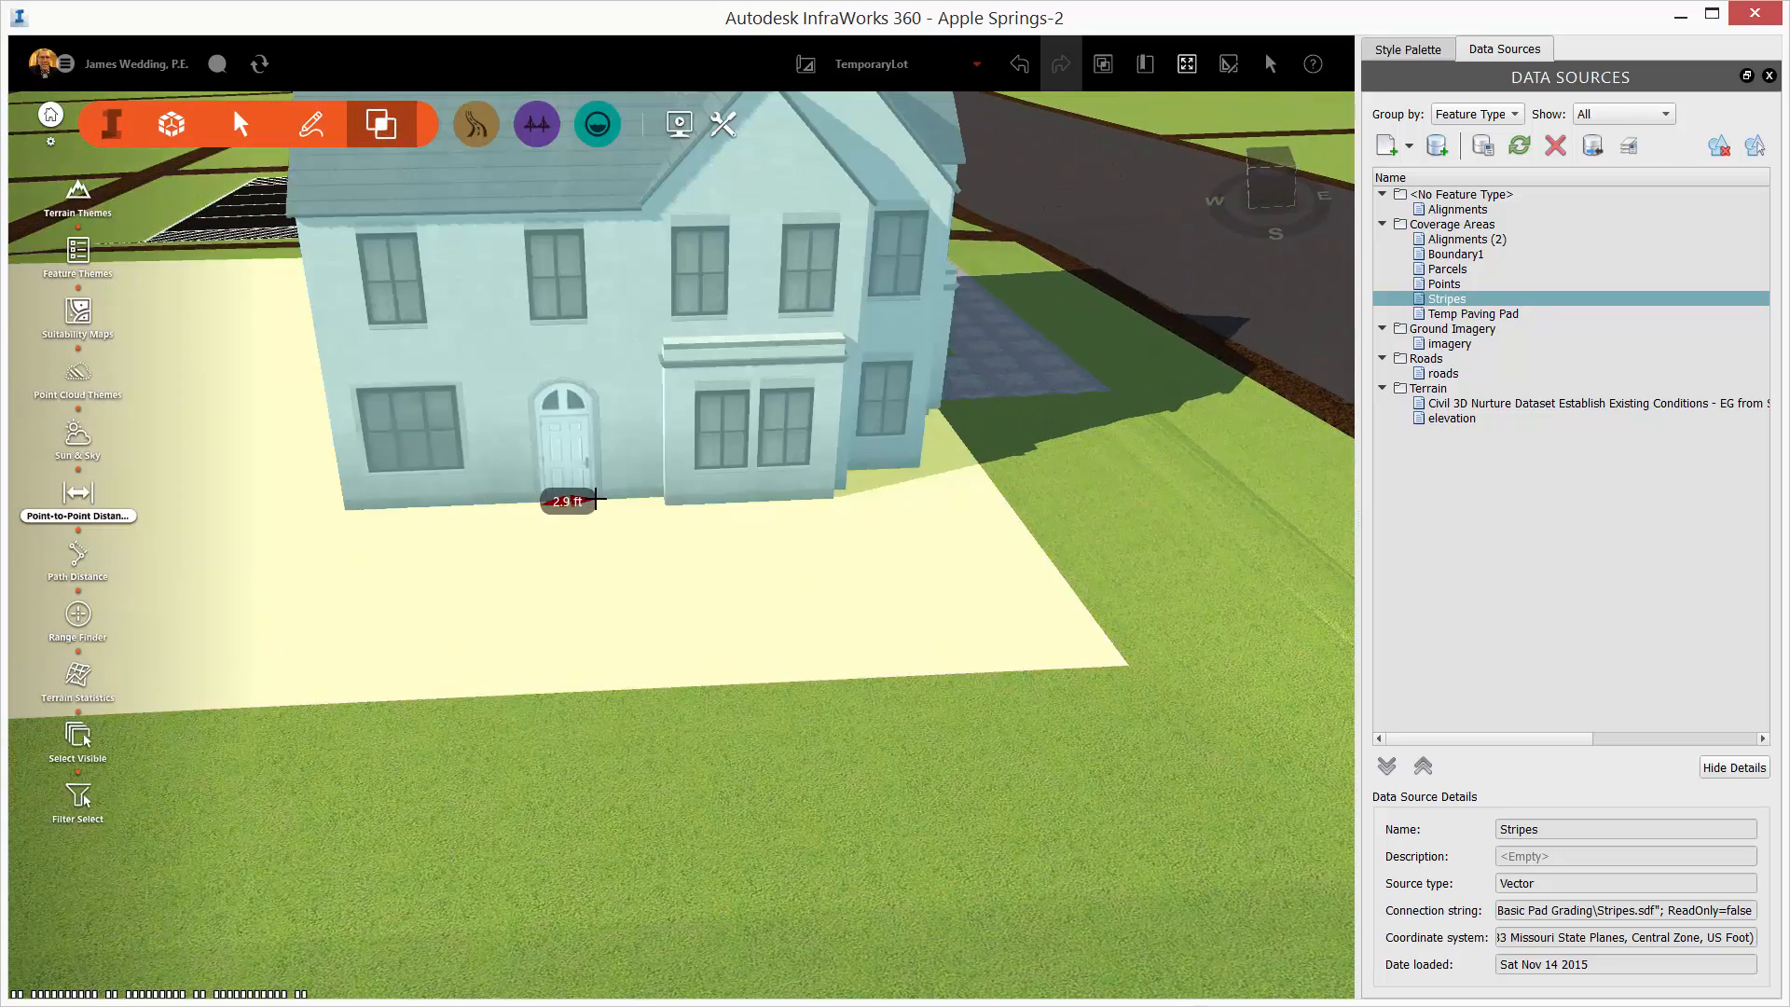
scroll(588, 501, up, 2)
scroll(597, 499, up, 2)
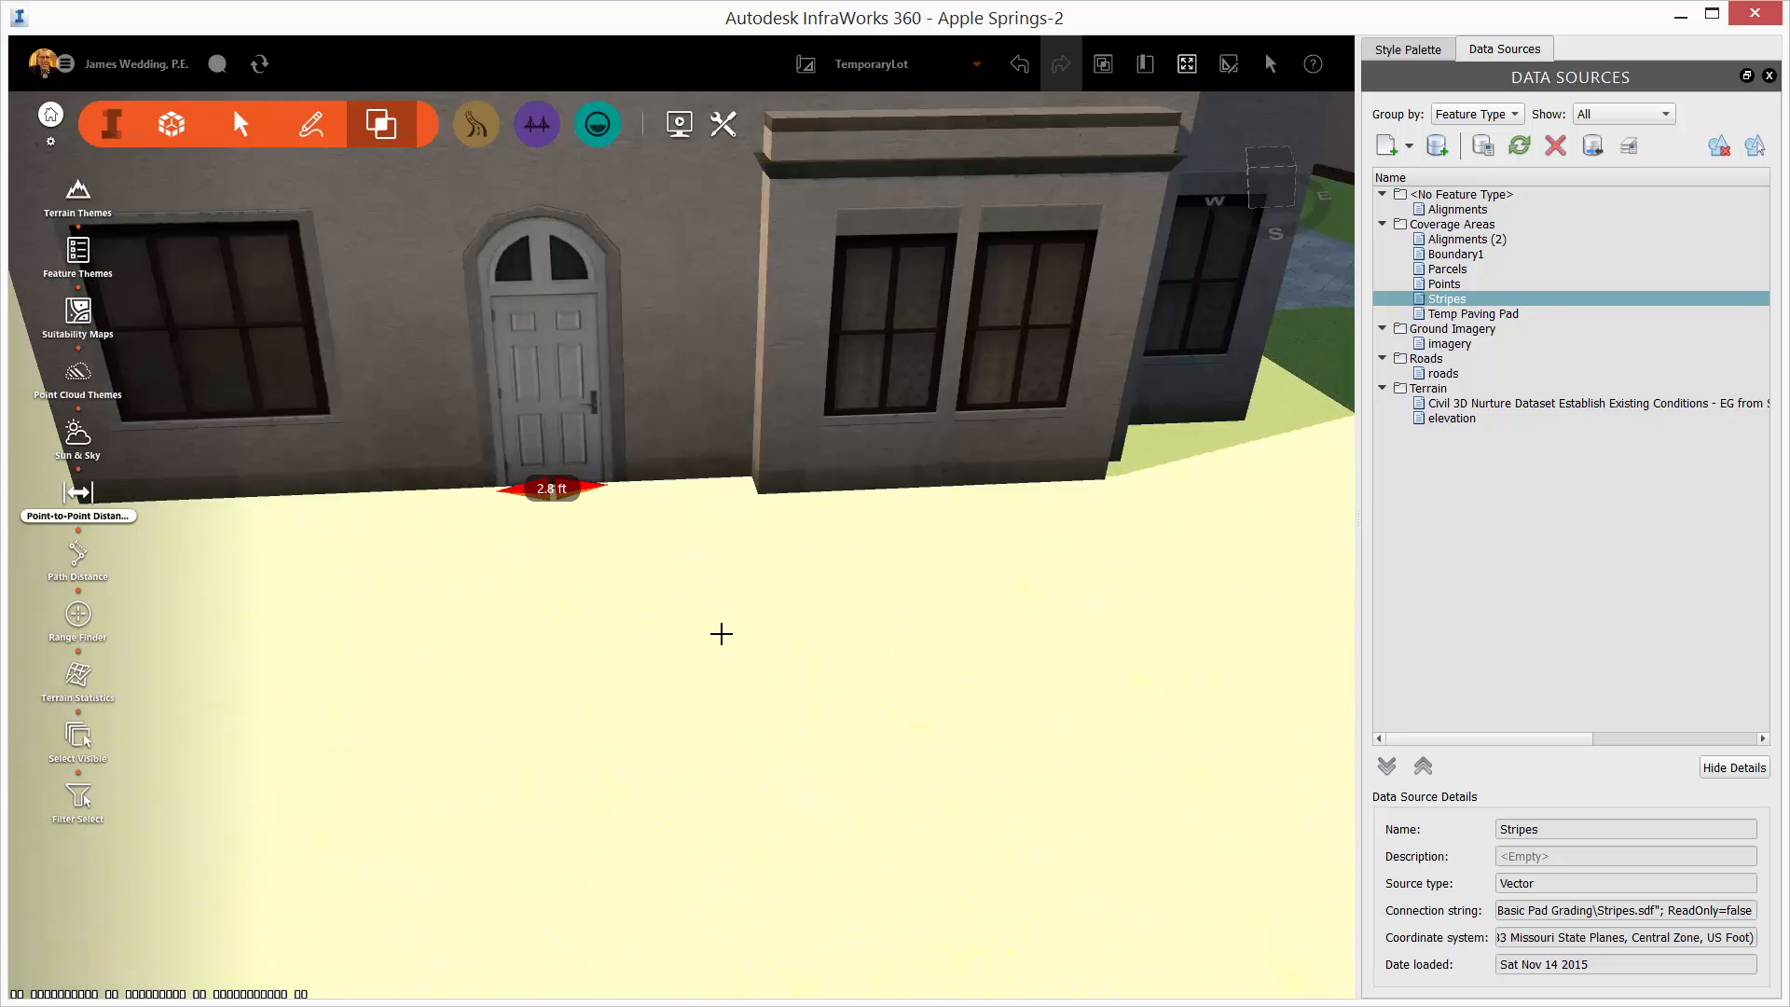
scroll(722, 634, down, 3)
scroll(784, 621, down, 1)
drag(799, 619, 348, 632)
key(Escape)
Apply the Manicured grass material from the Land Cover materials to the house lot and the building pad
scroll(730, 436, down, 1)
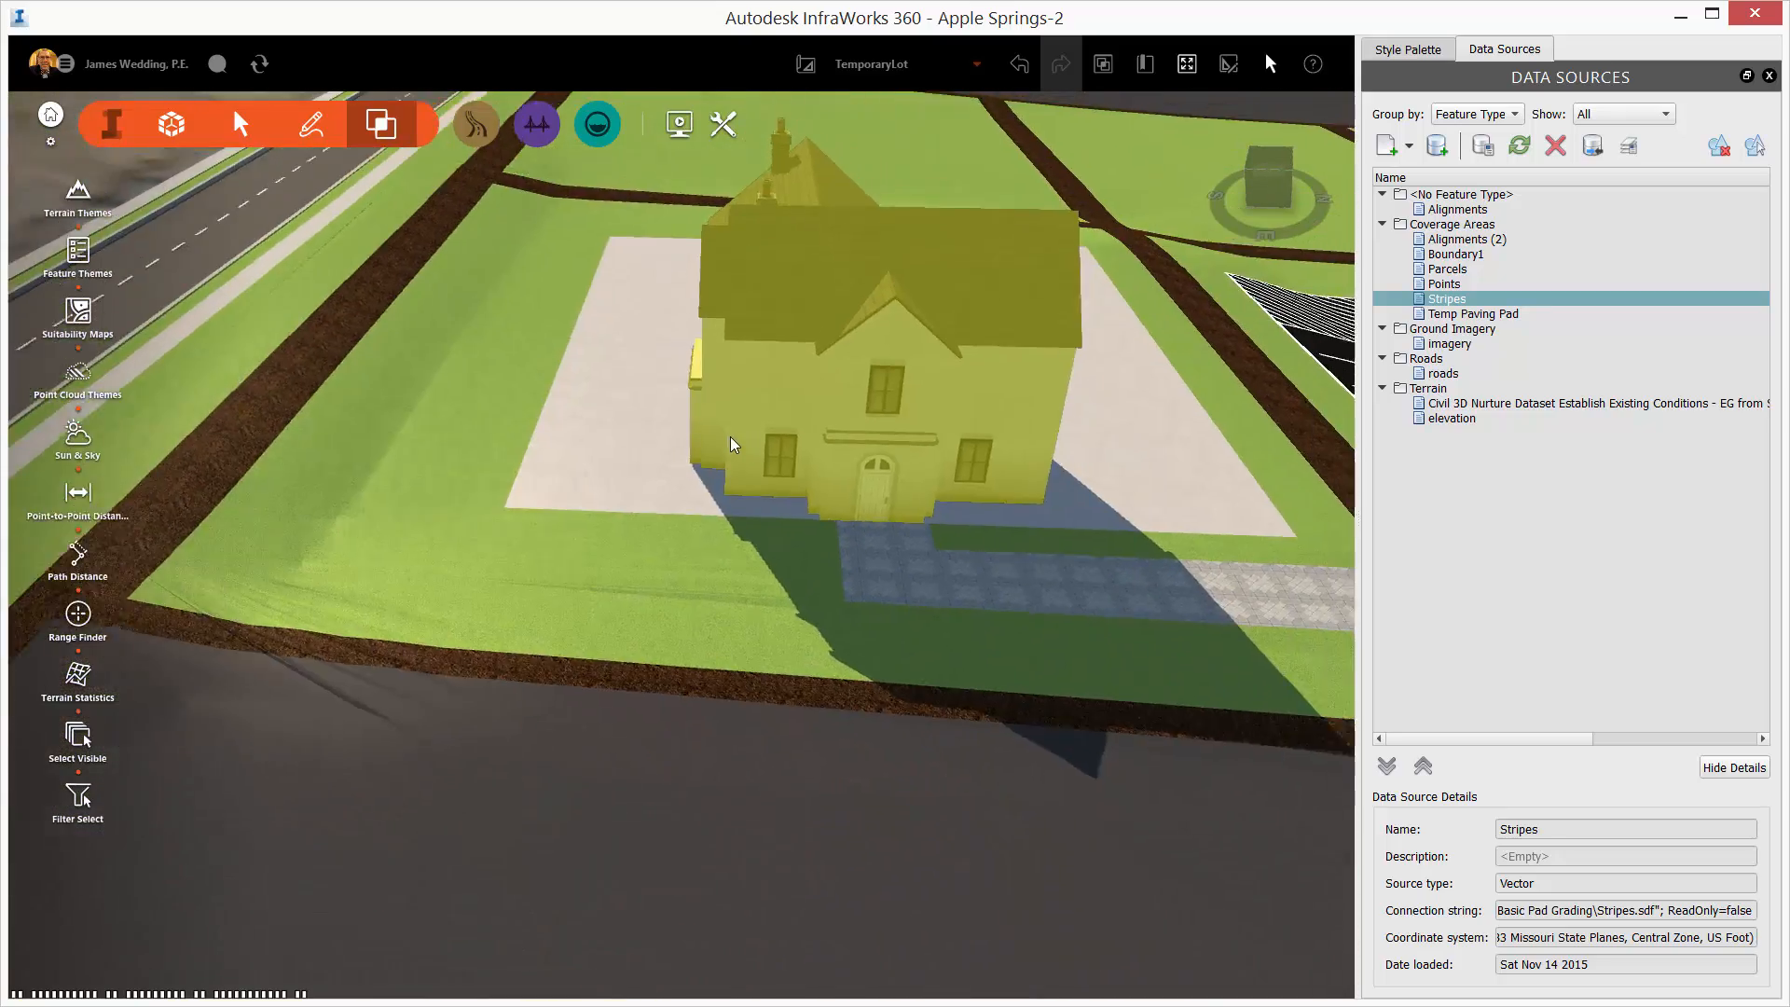
middle_drag(730, 436, 536, 595)
drag(536, 595, 673, 612)
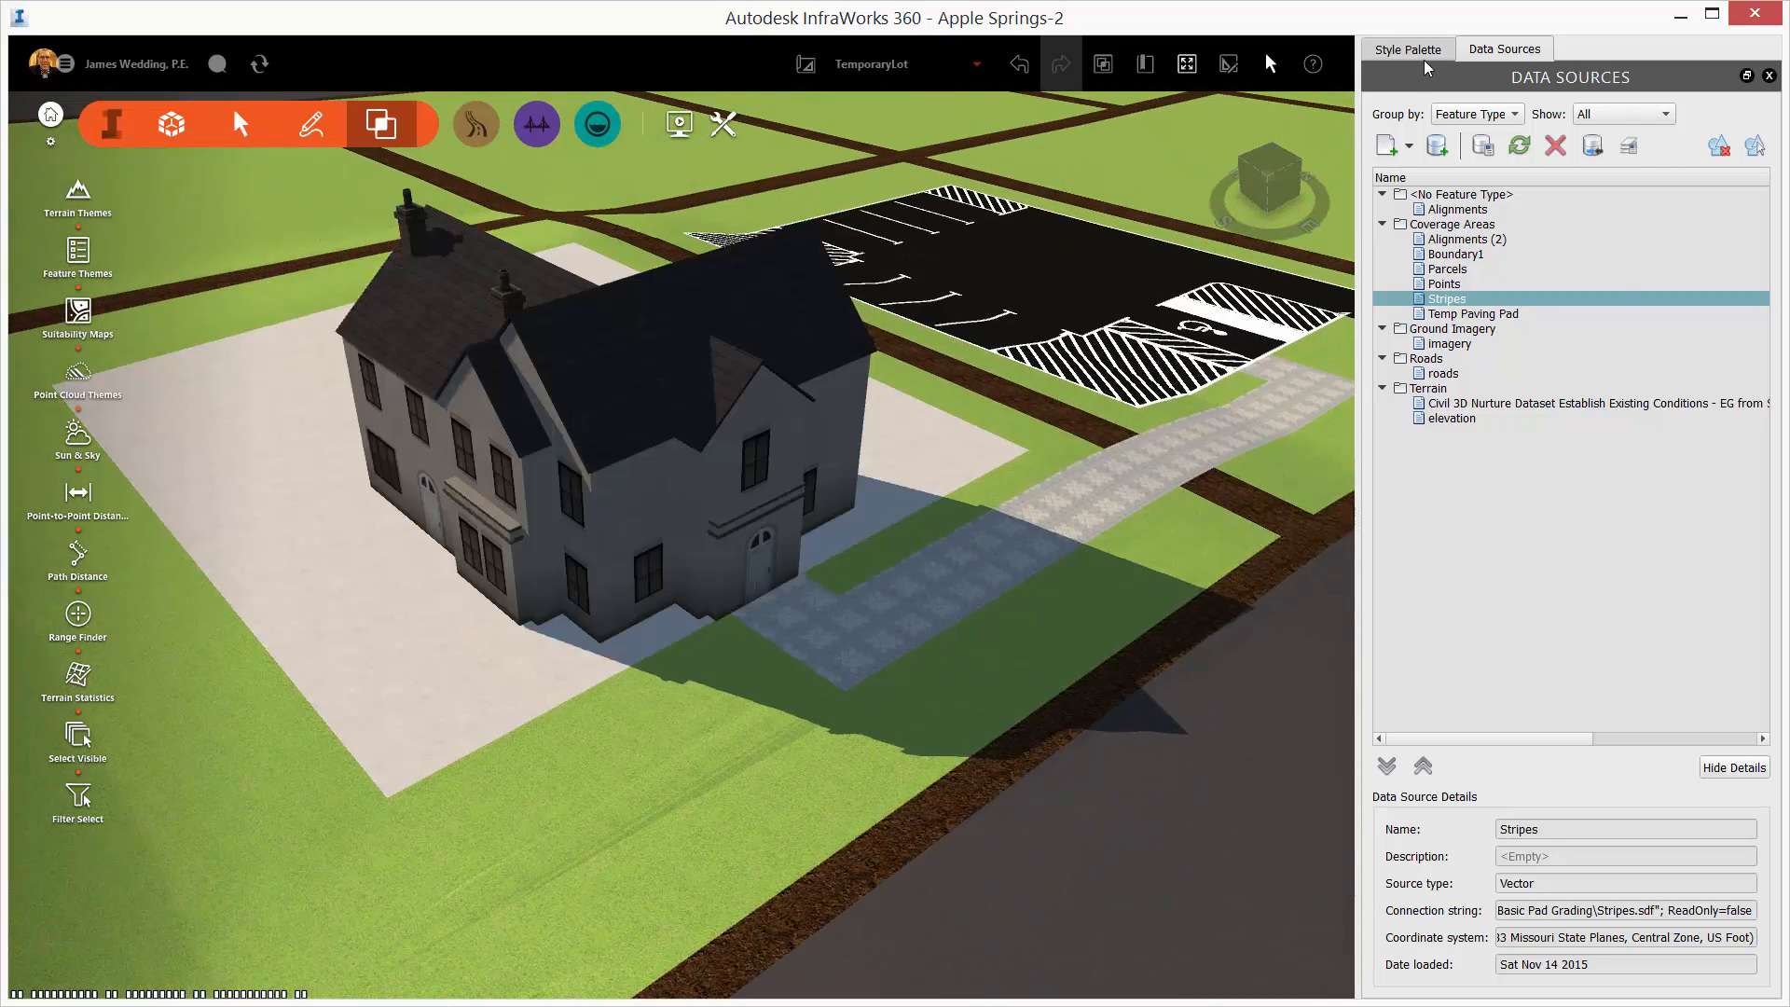
click(1408, 49)
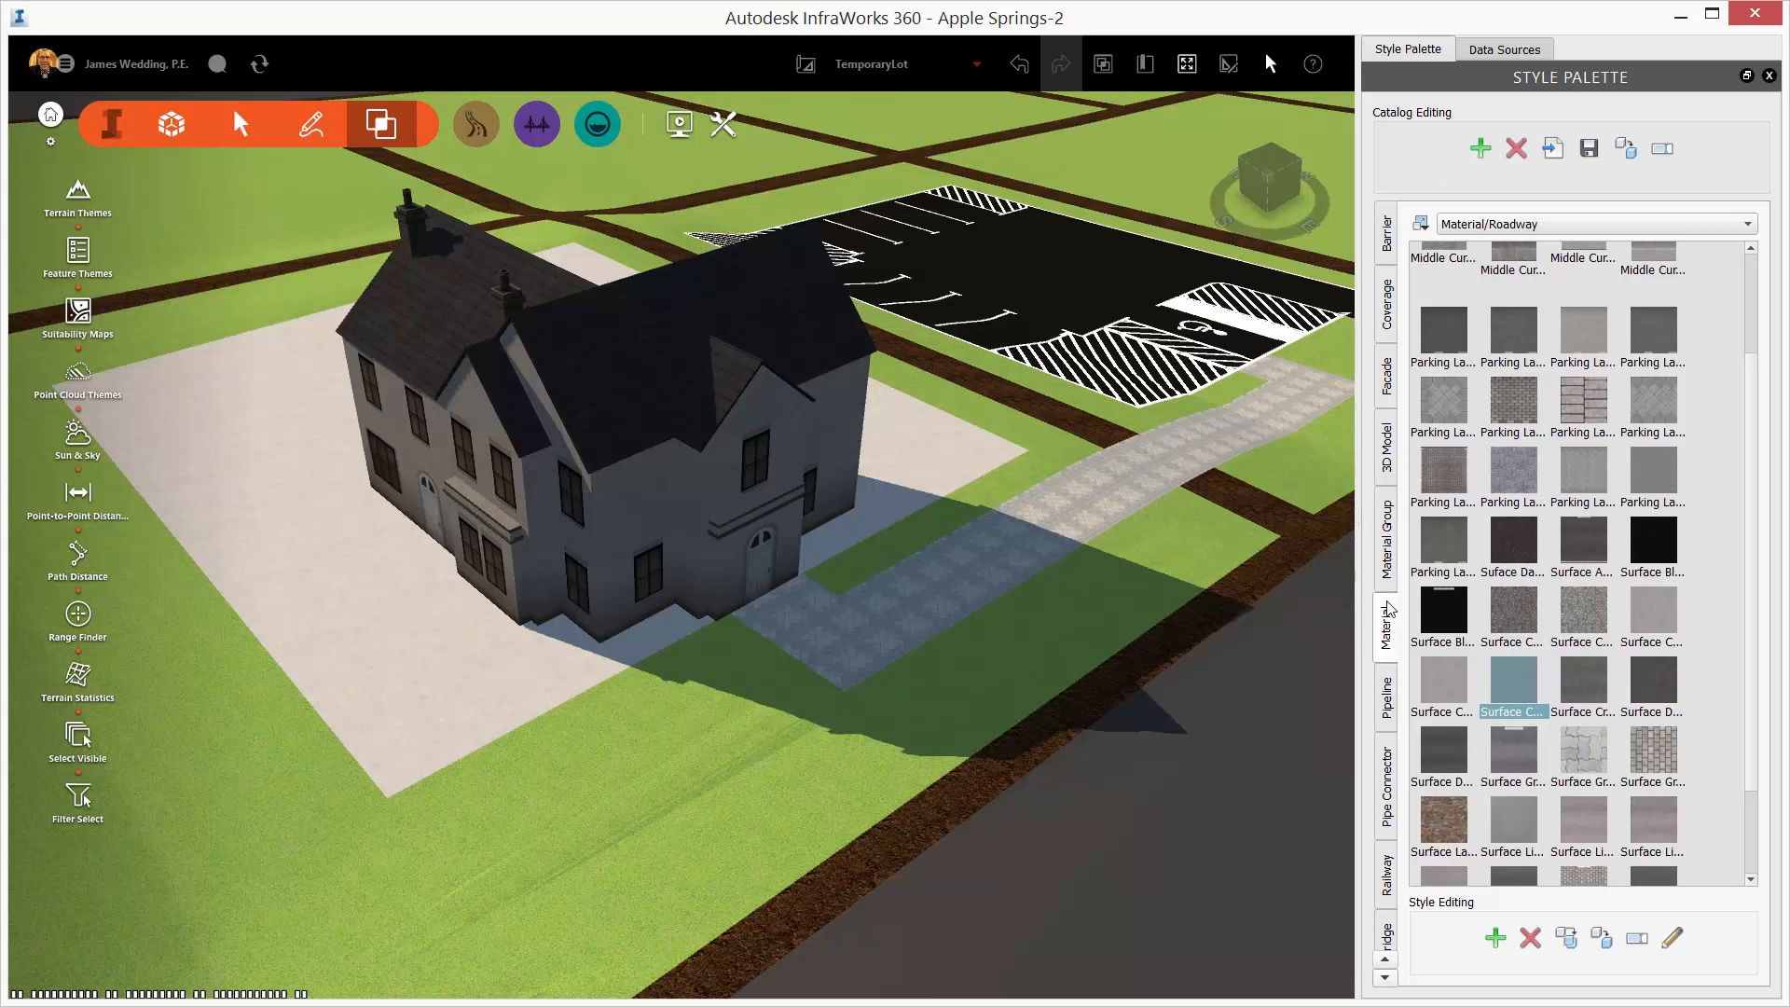
click(1597, 216)
click(1568, 164)
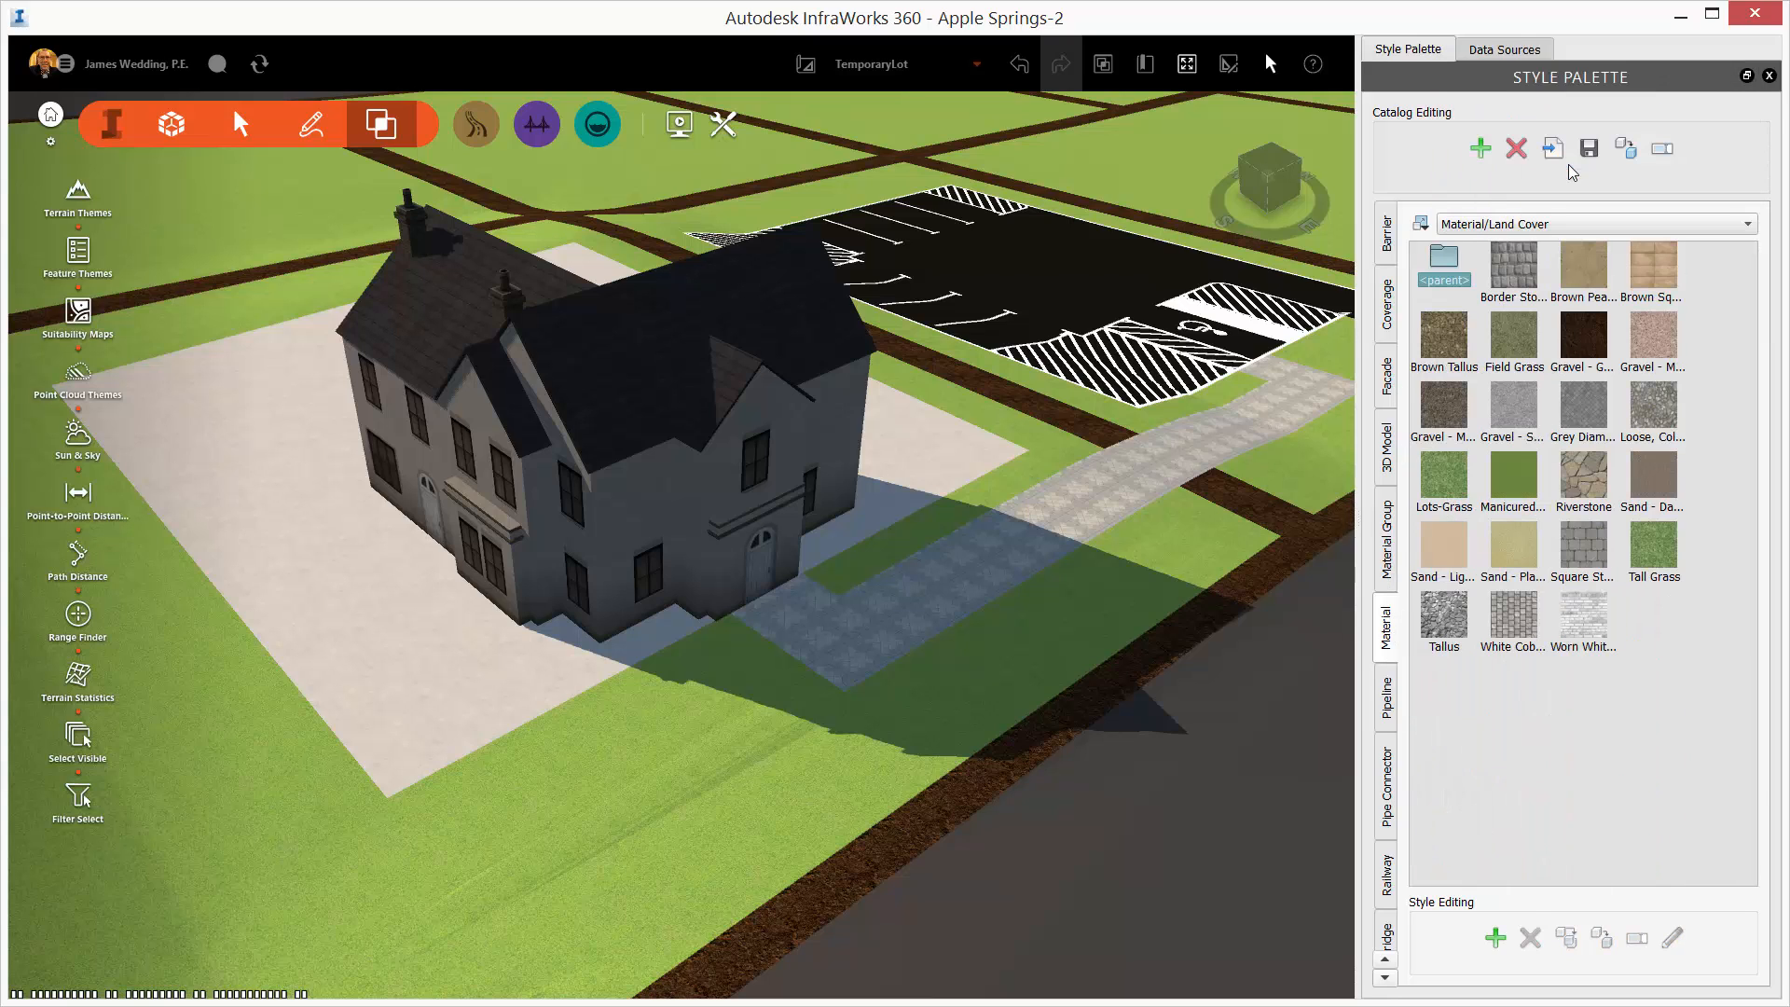
drag(1525, 494, 610, 748)
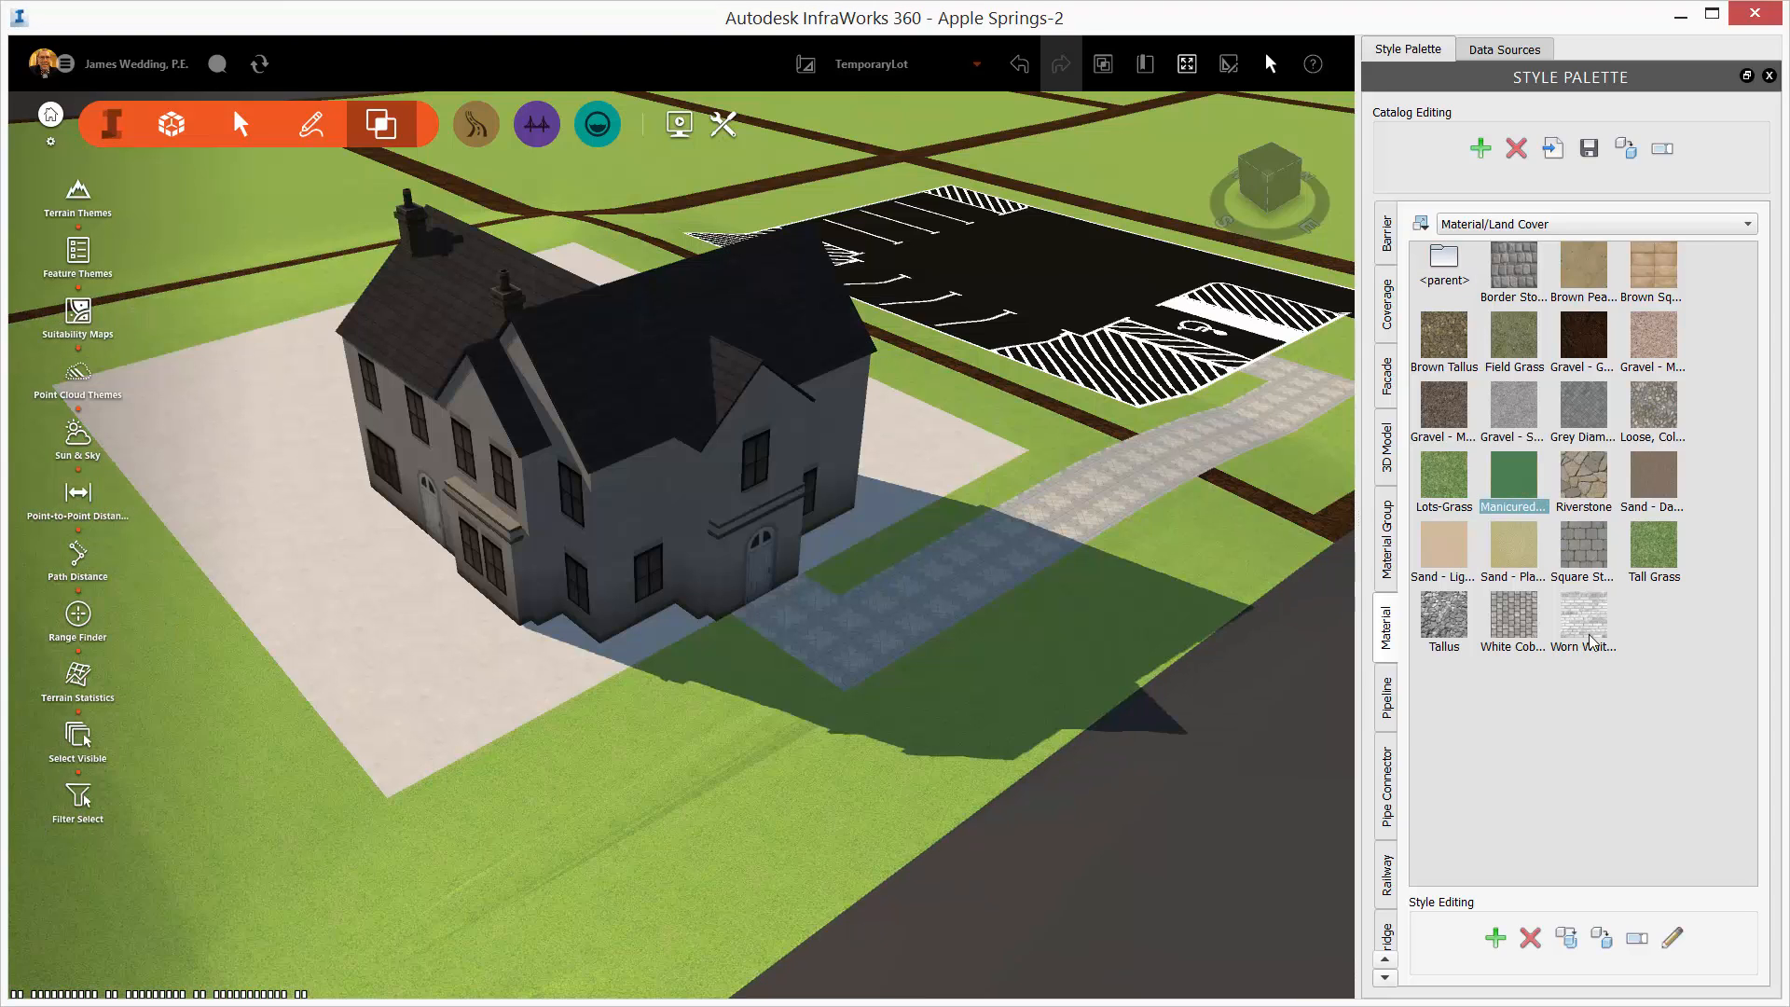
drag(1516, 481, 506, 619)
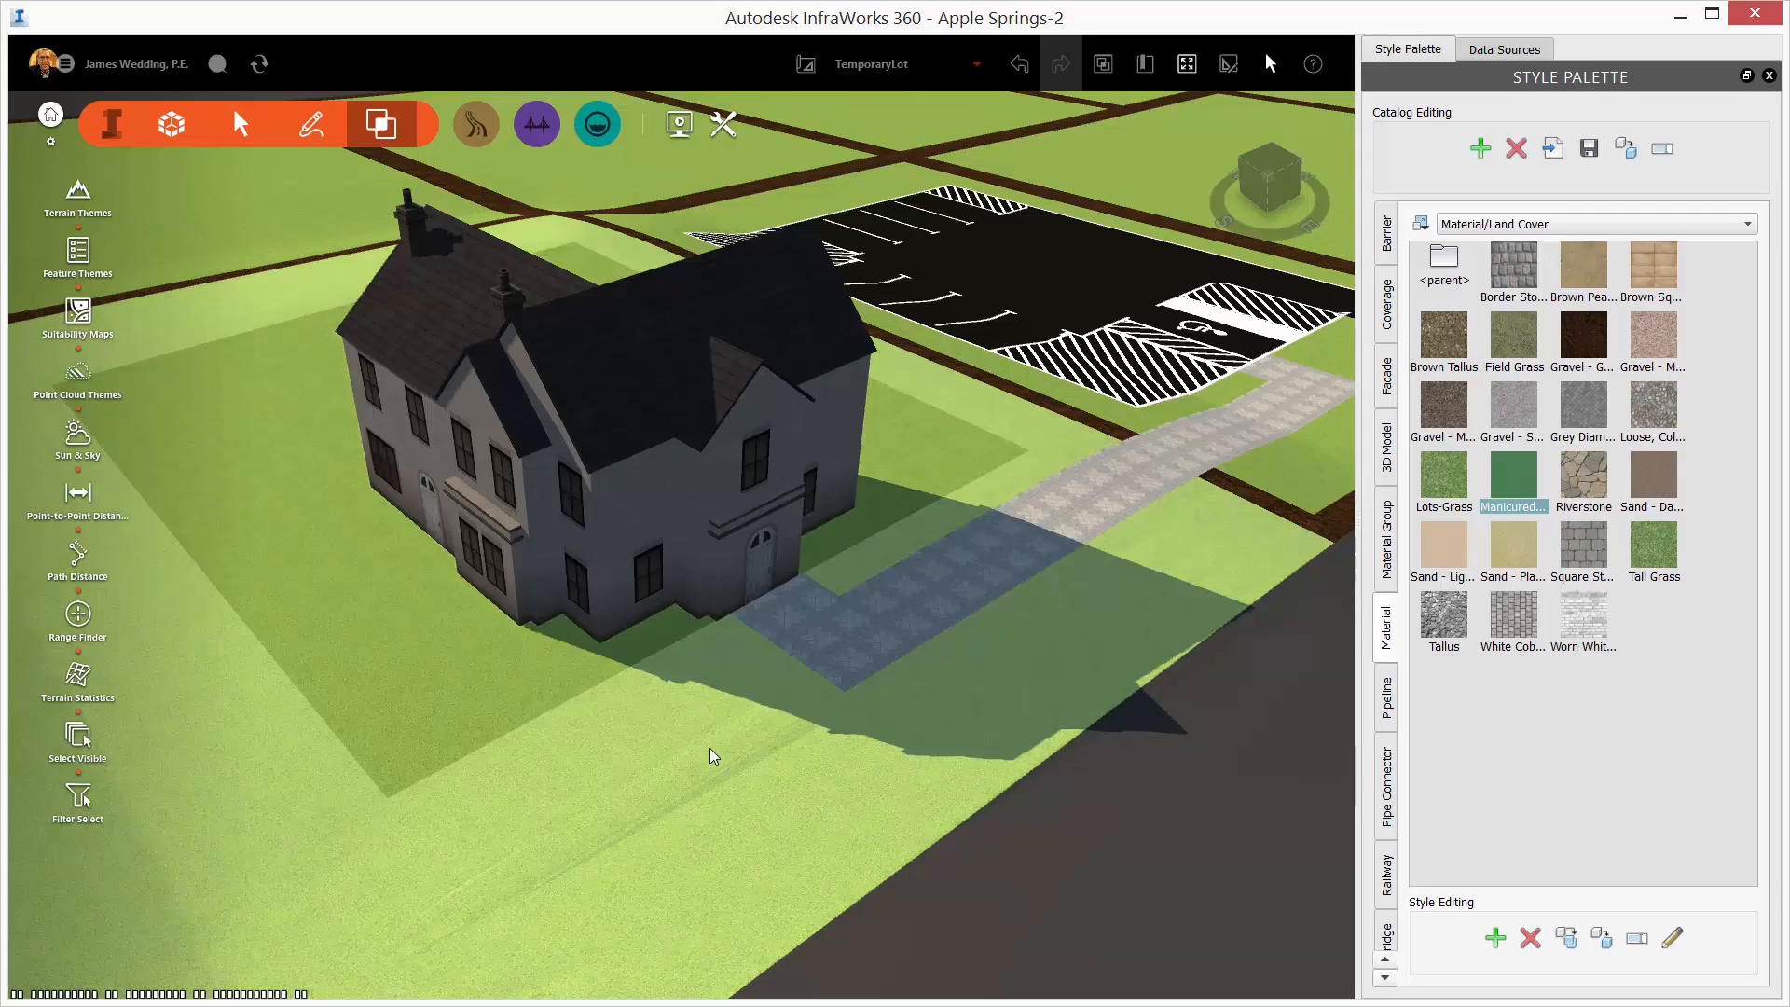
Shape the terrain under the parking lot coverage using its elevation handle
scroll(710, 747, down, 3)
drag(747, 736, 927, 648)
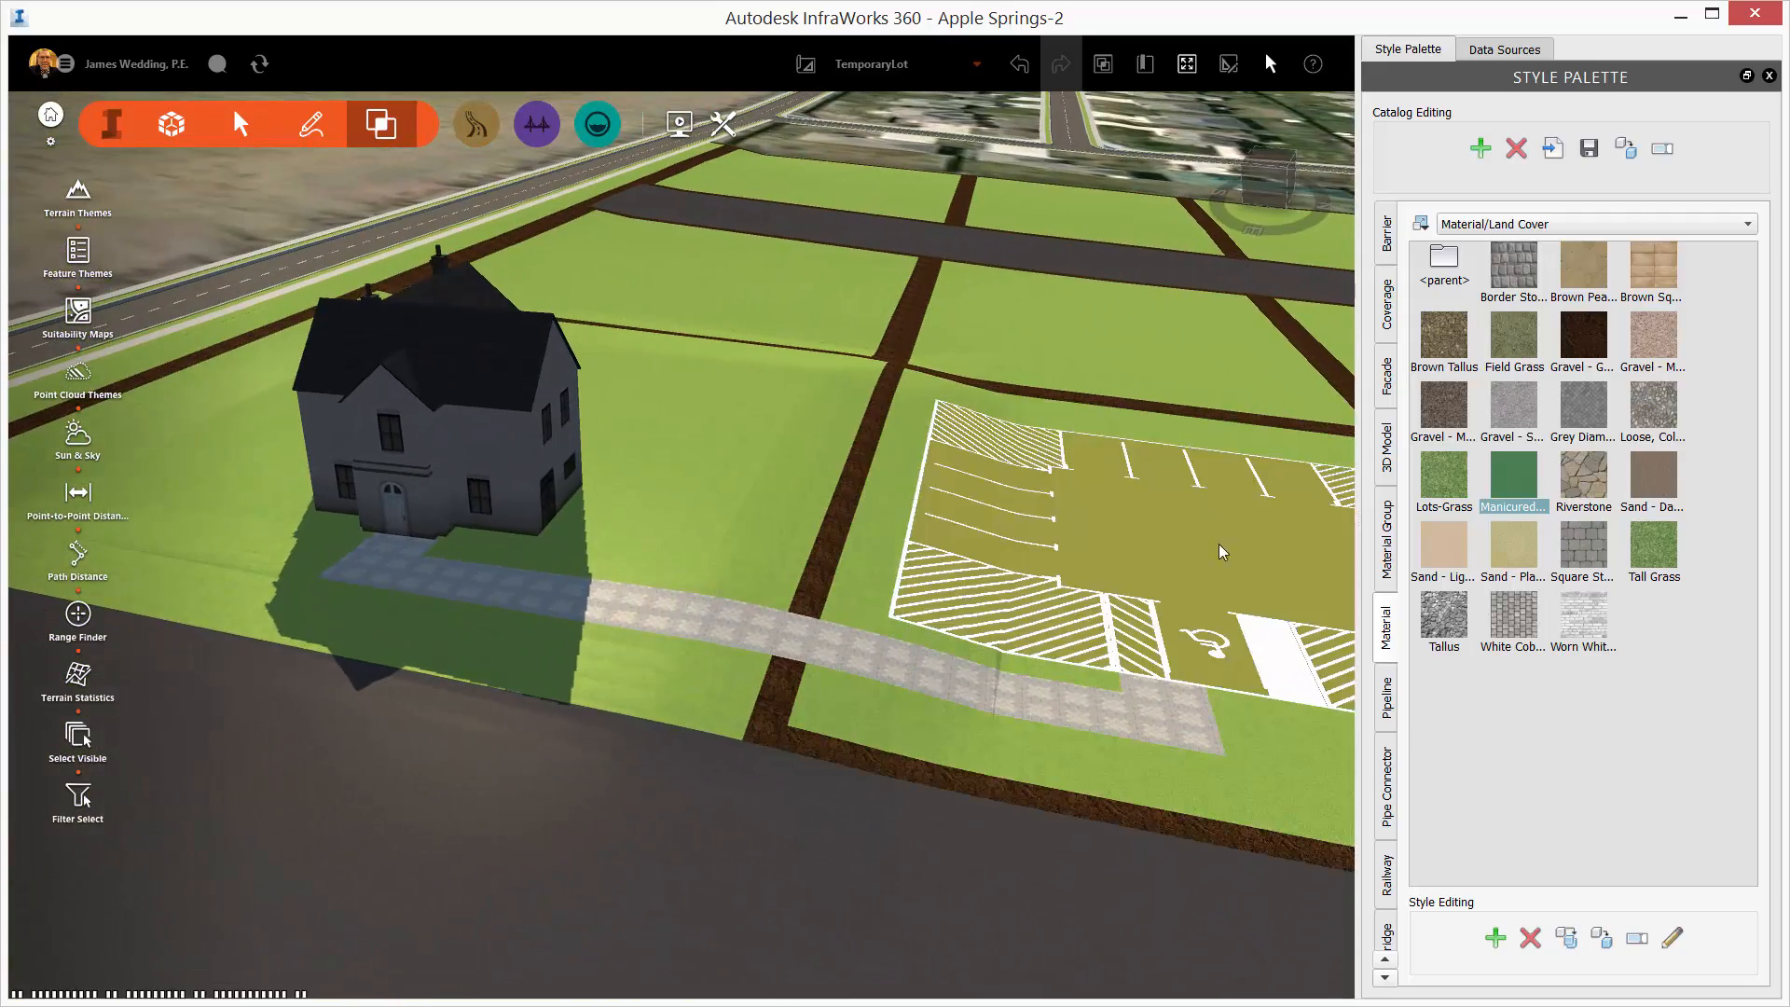
middle_drag(1218, 545, 870, 530)
right_click(977, 559)
click(1009, 570)
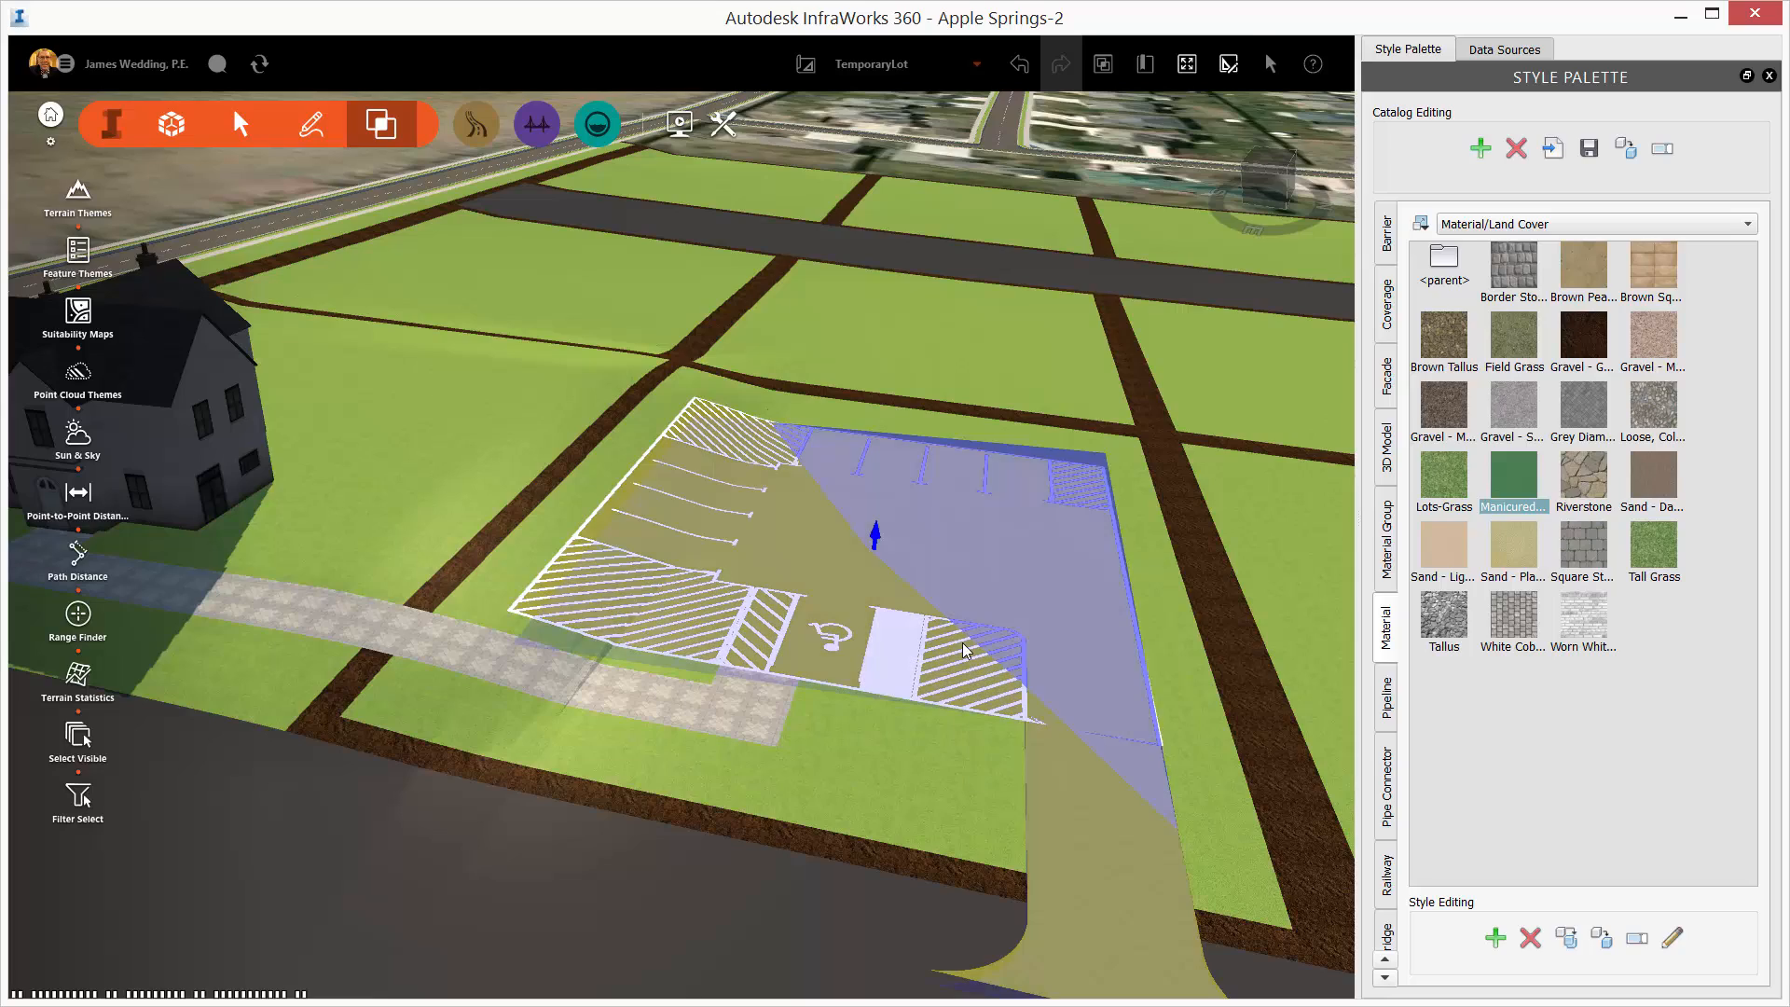
mouse_move(879, 539)
drag(877, 529, 876, 525)
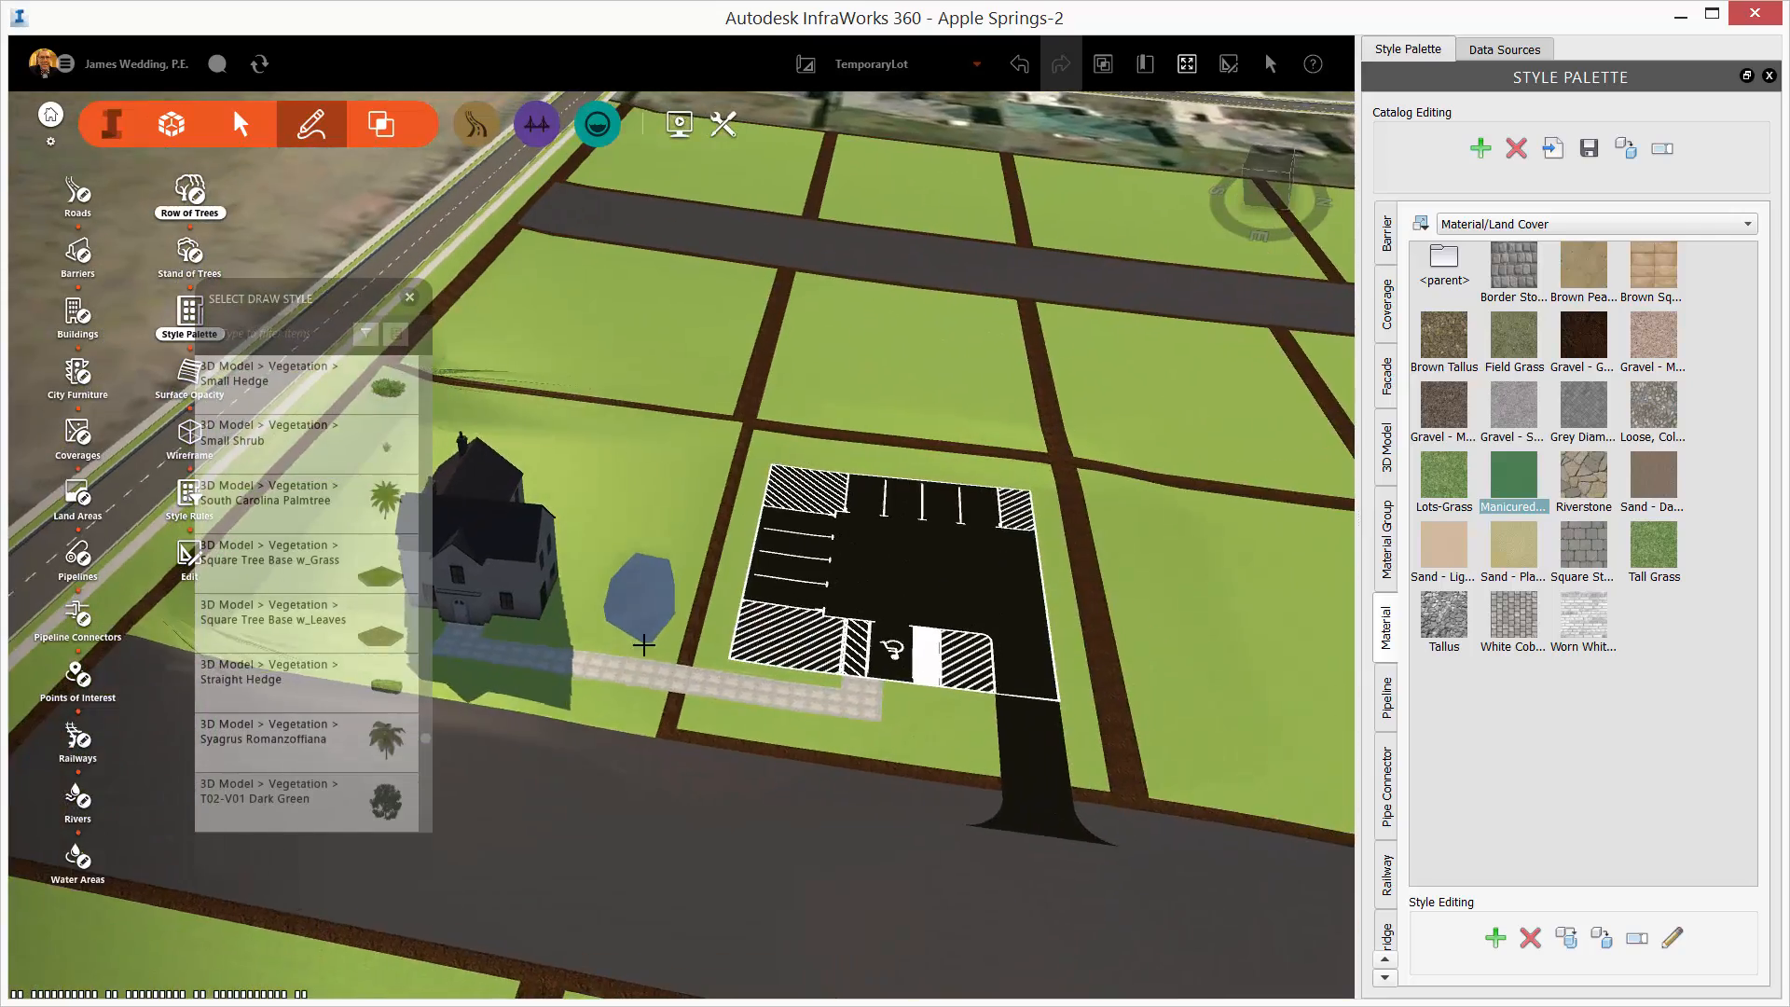
Draw a row of trees along the house lot's roadside edge and around its front corner
middle_drag(644, 646, 1007, 749)
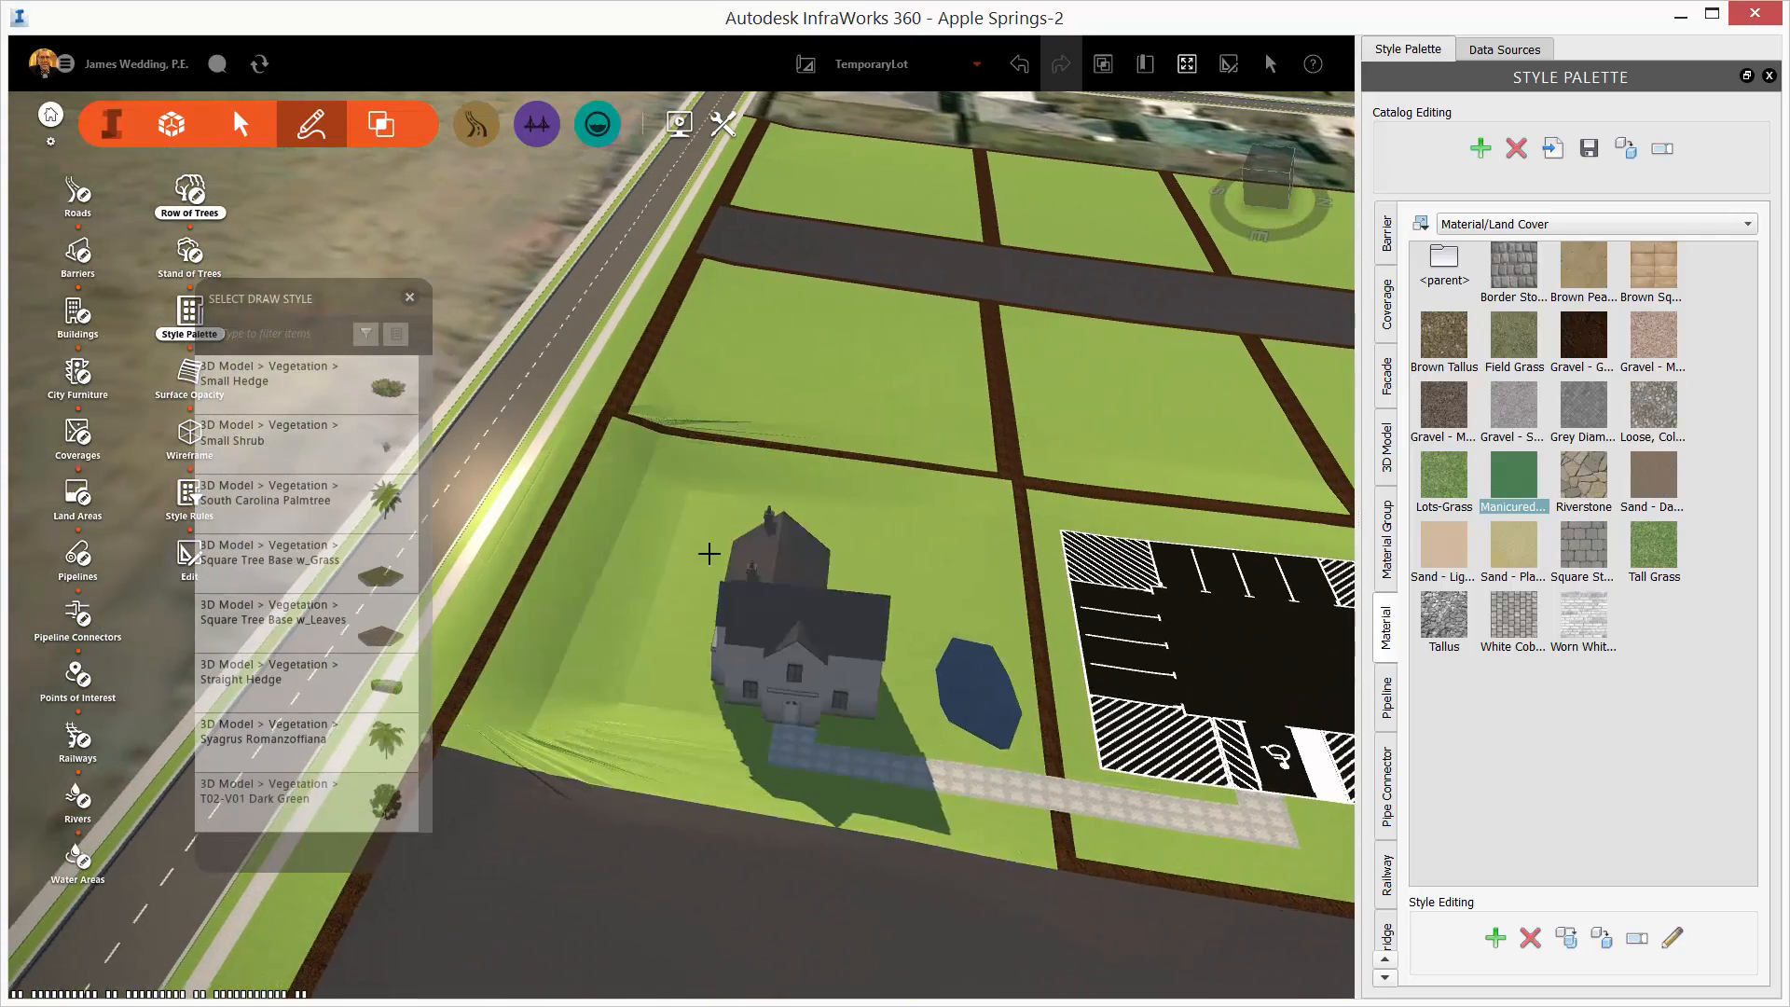
click(628, 430)
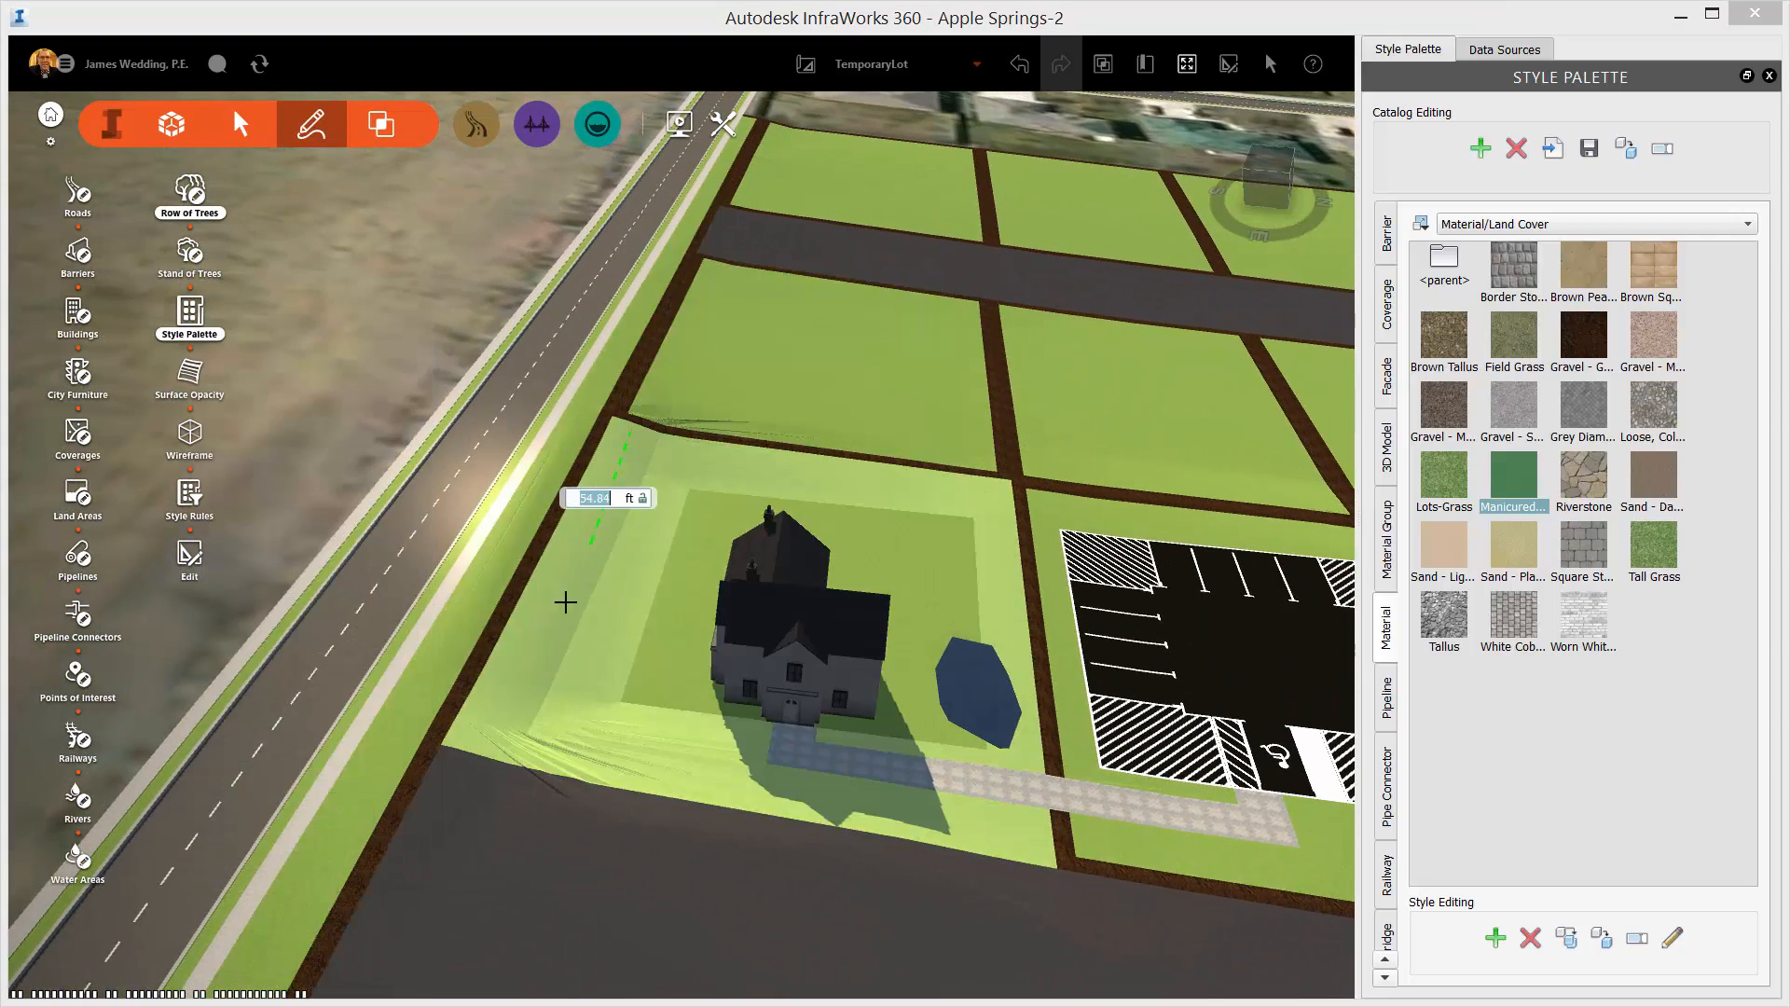
click(491, 740)
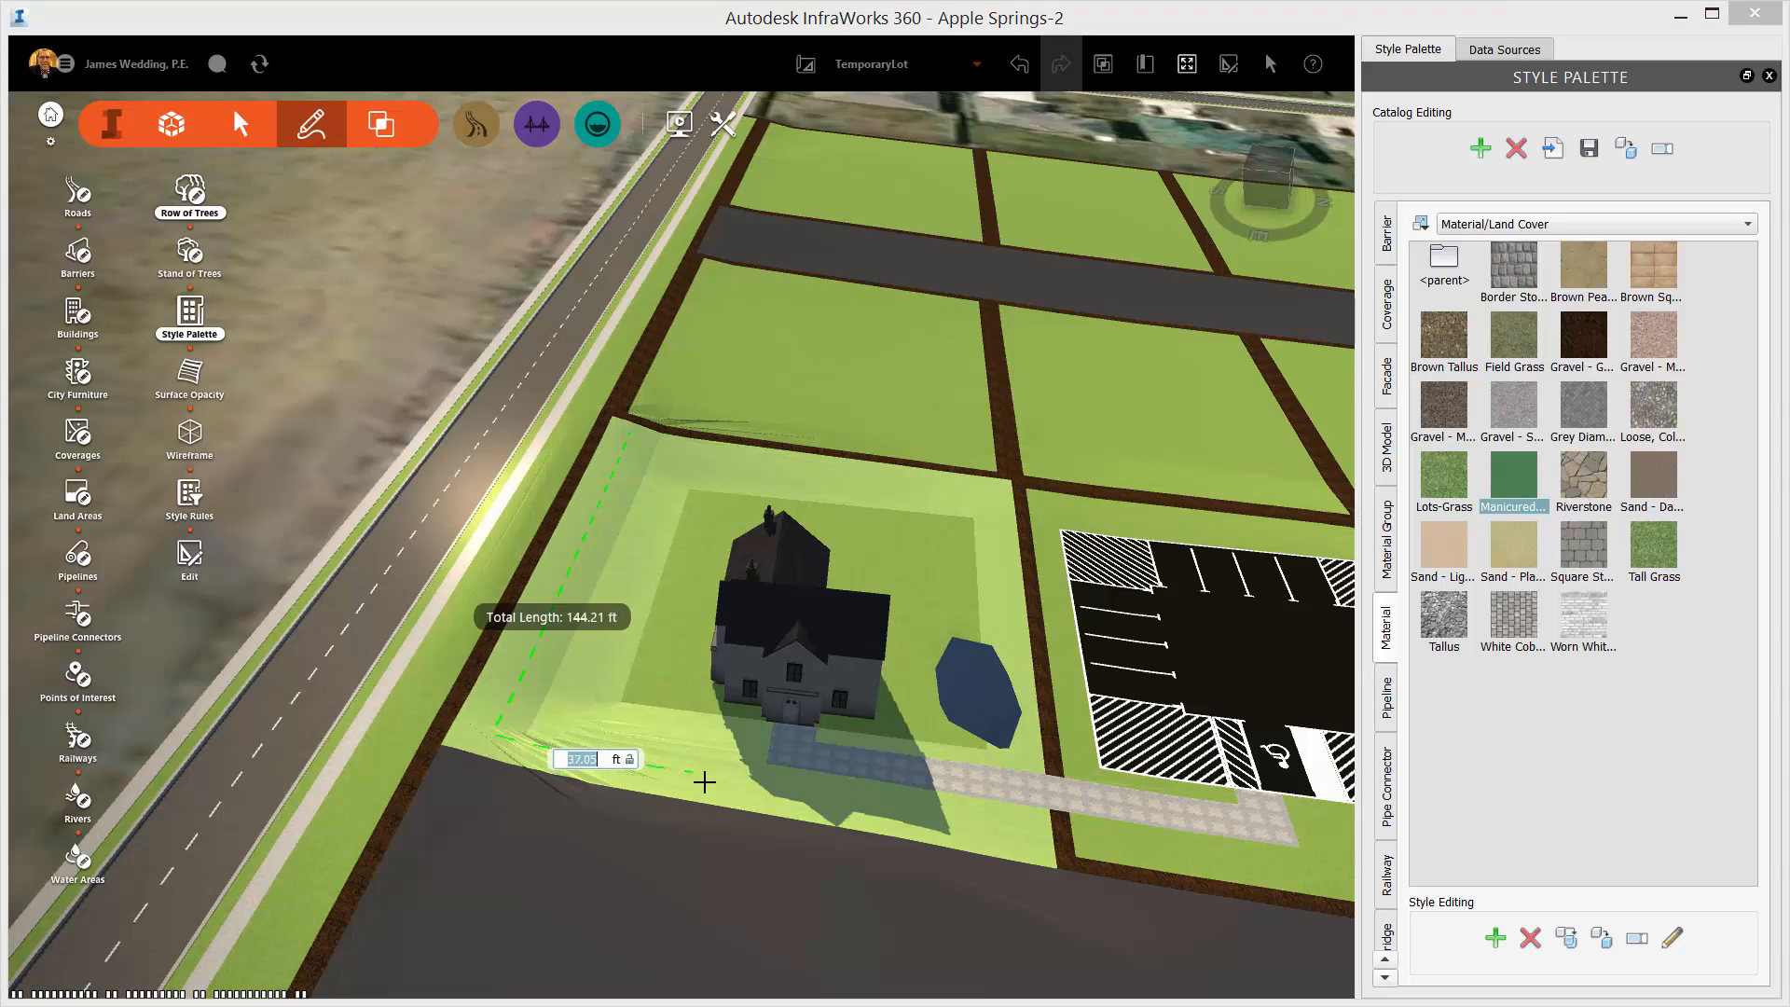
double_click(727, 776)
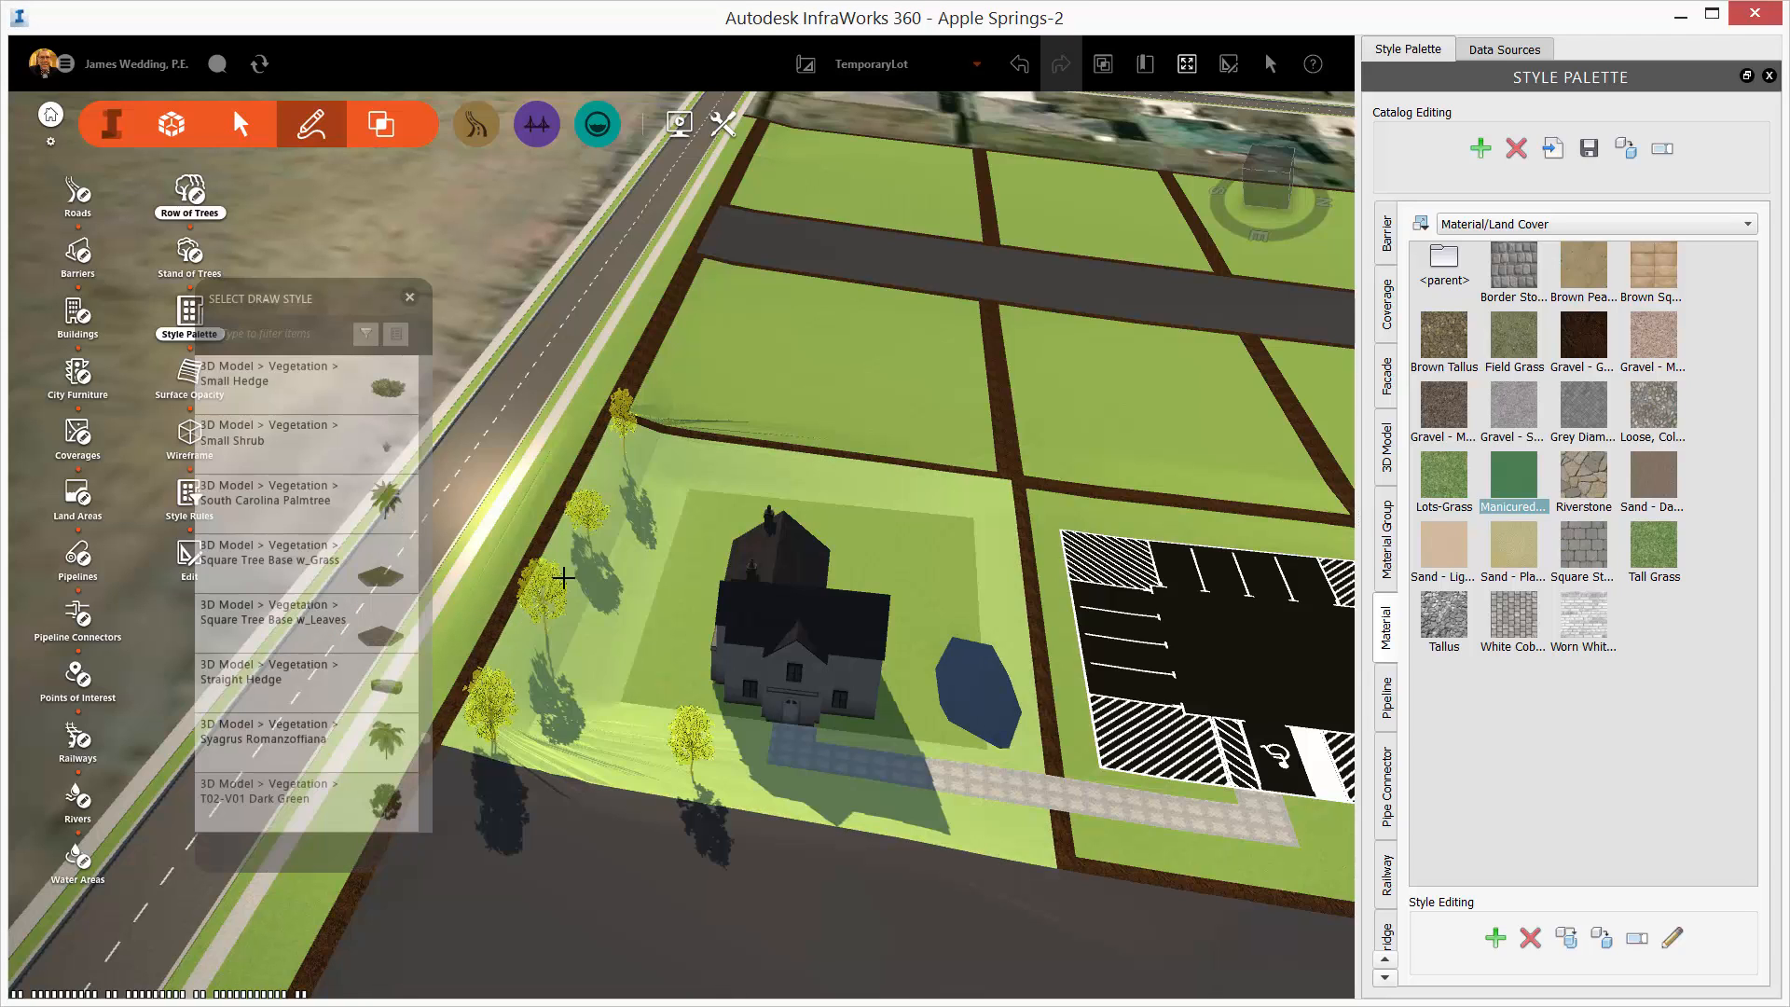
Tighten the spacing of the new tree row so its trees stand closer together
click(558, 585)
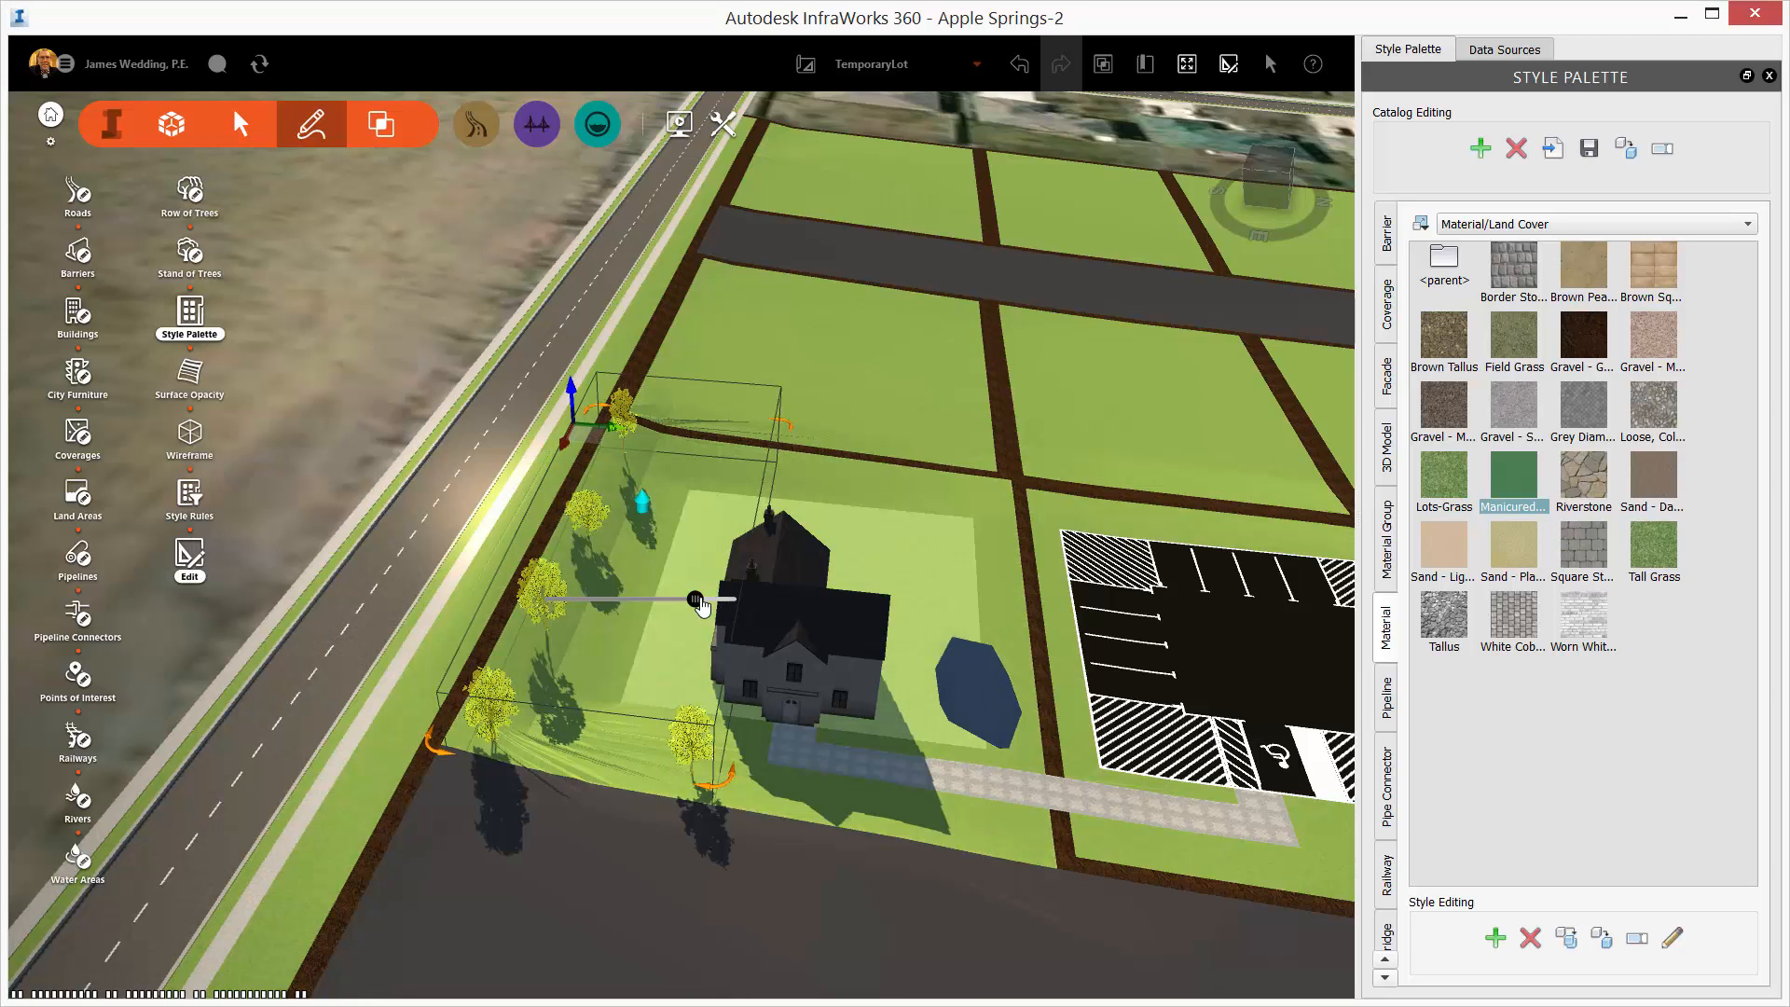
drag(713, 600, 568, 551)
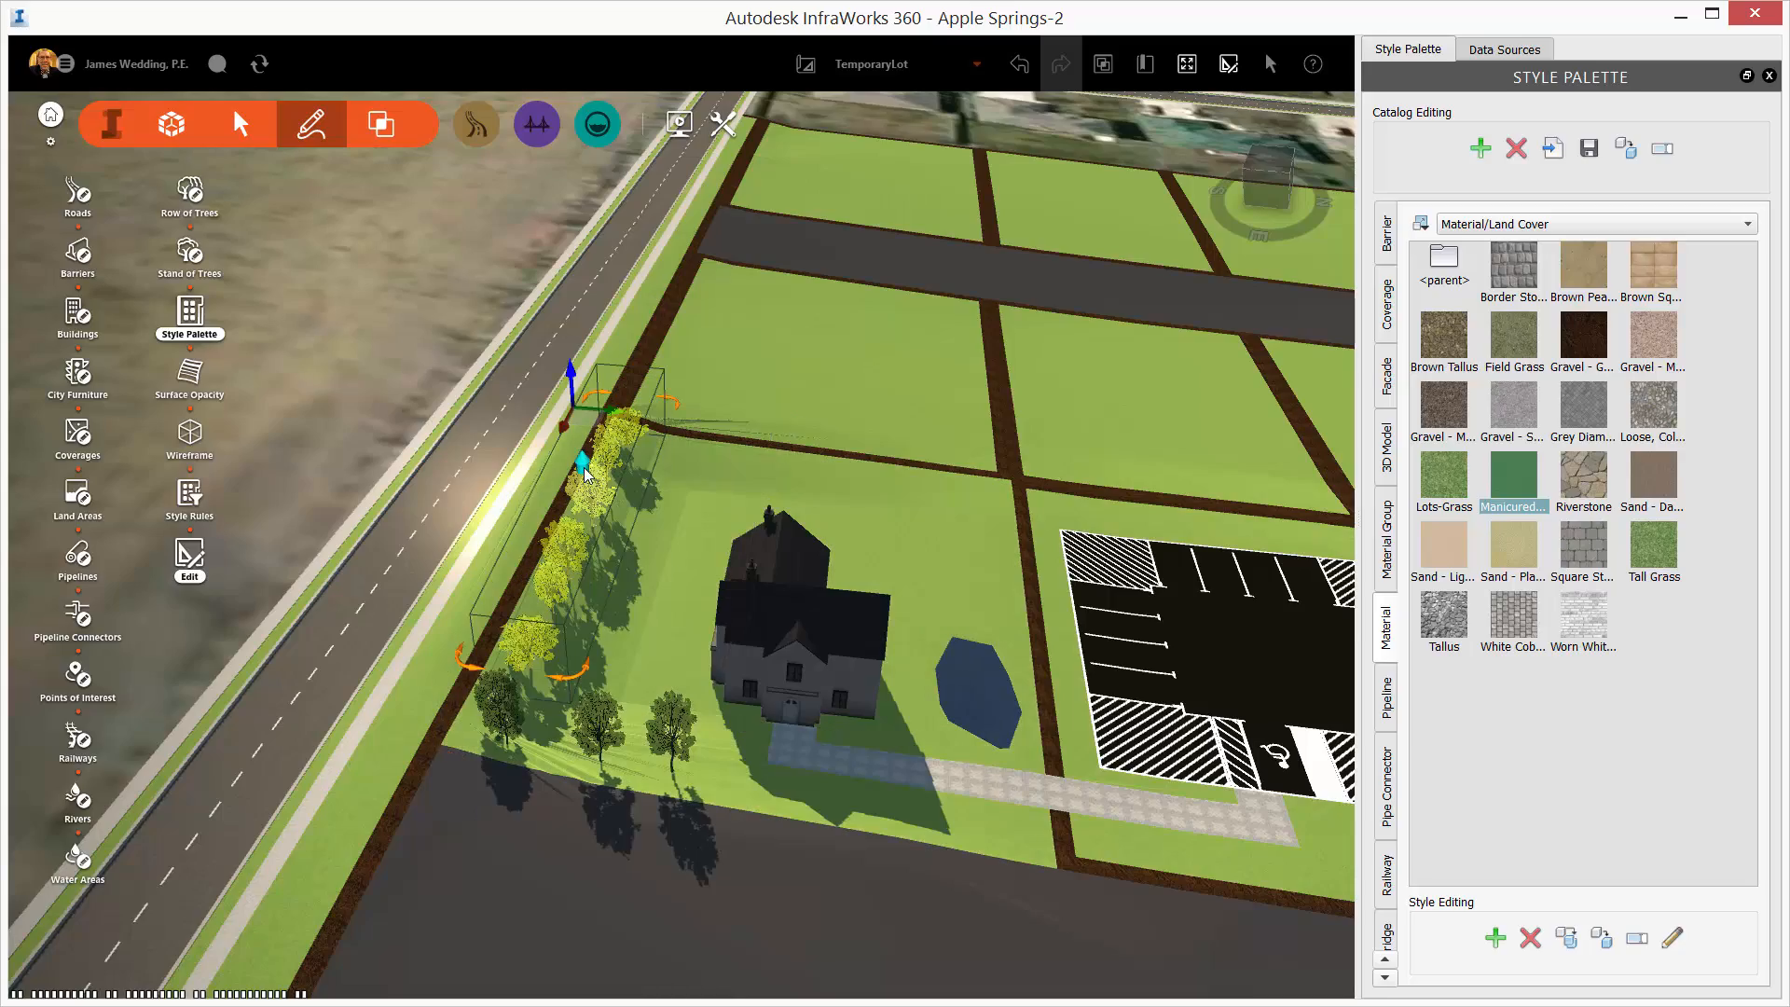
mouse_move(583, 461)
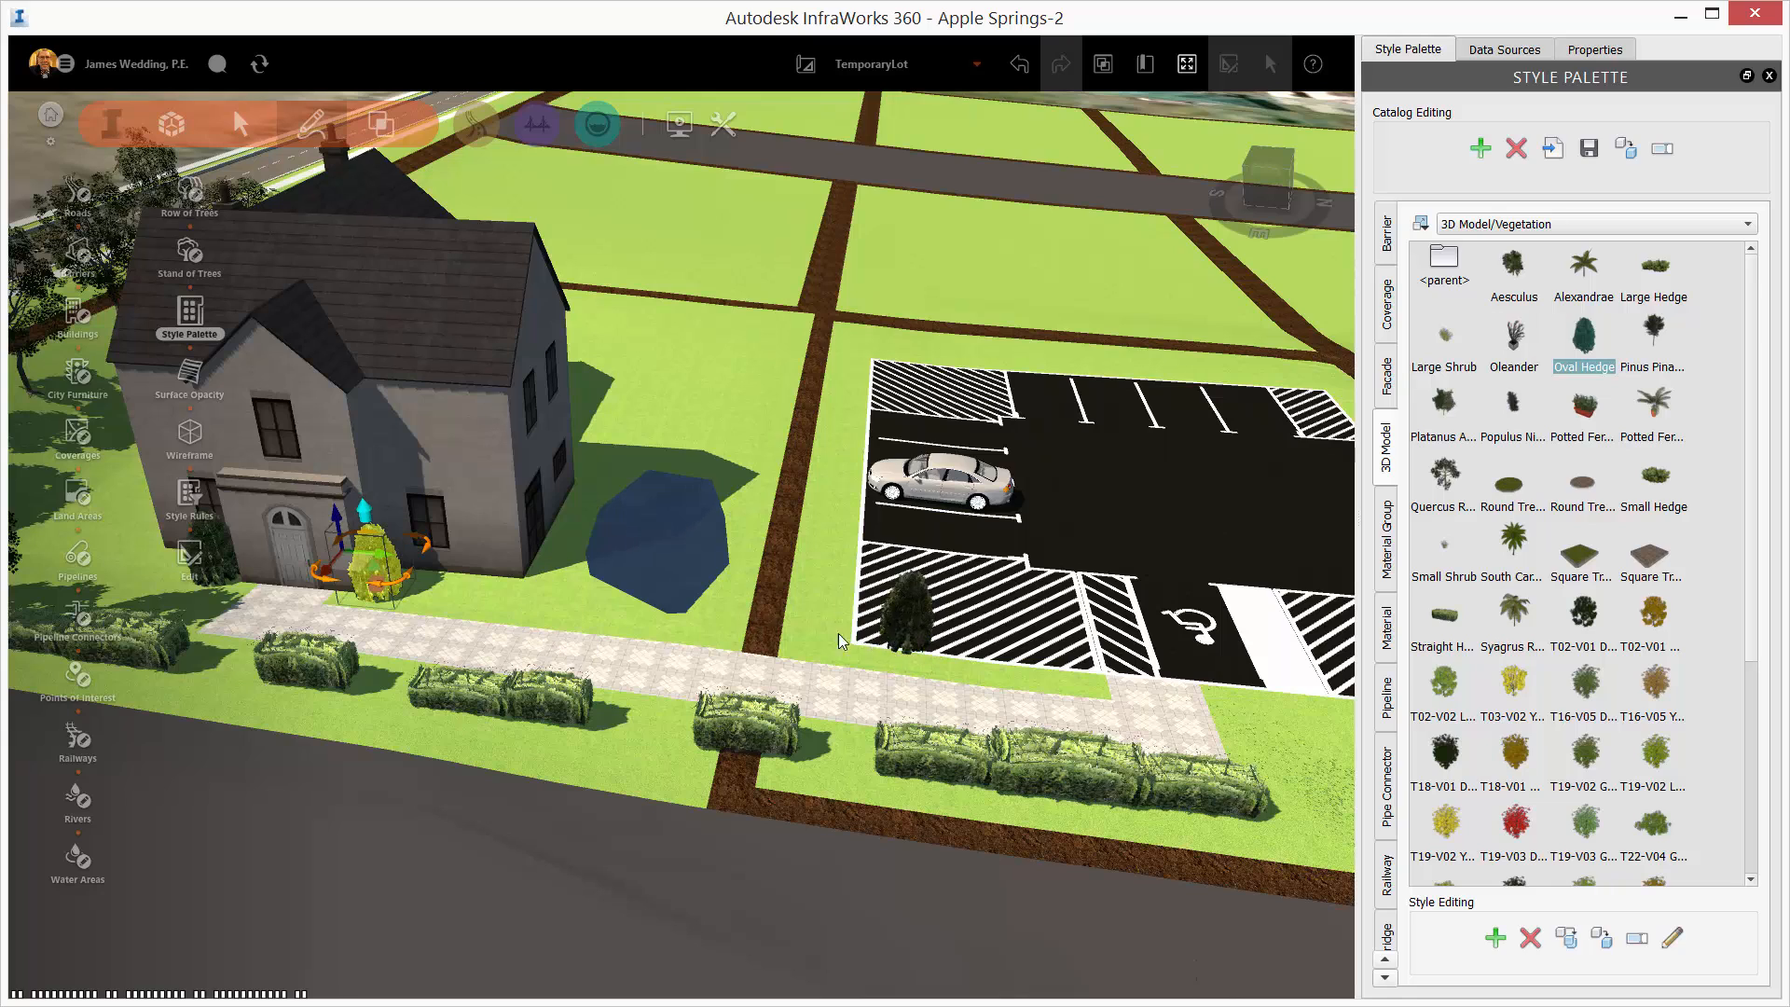
Copy the parked car, place the copy by the accessible parking stall and rotate it to line up with the stall
key(Escape)
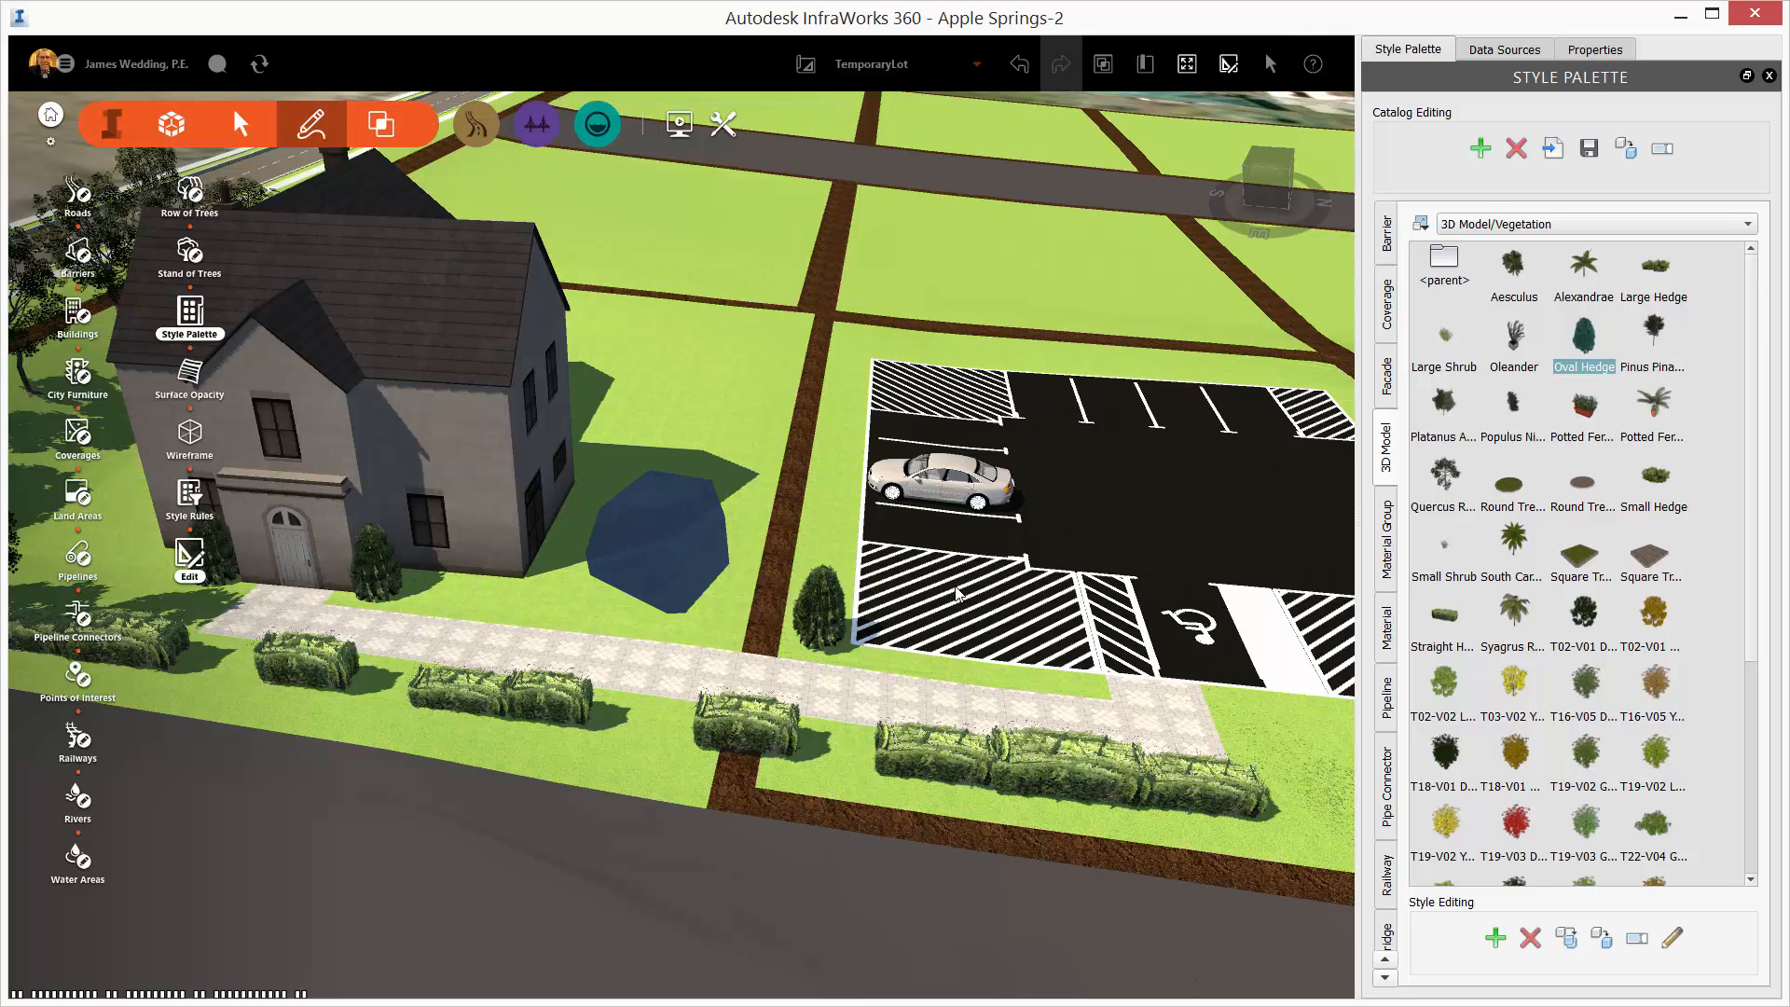
middle_drag(955, 586, 681, 572)
click(730, 471)
key(ctrl+c)
key(ctrl+v)
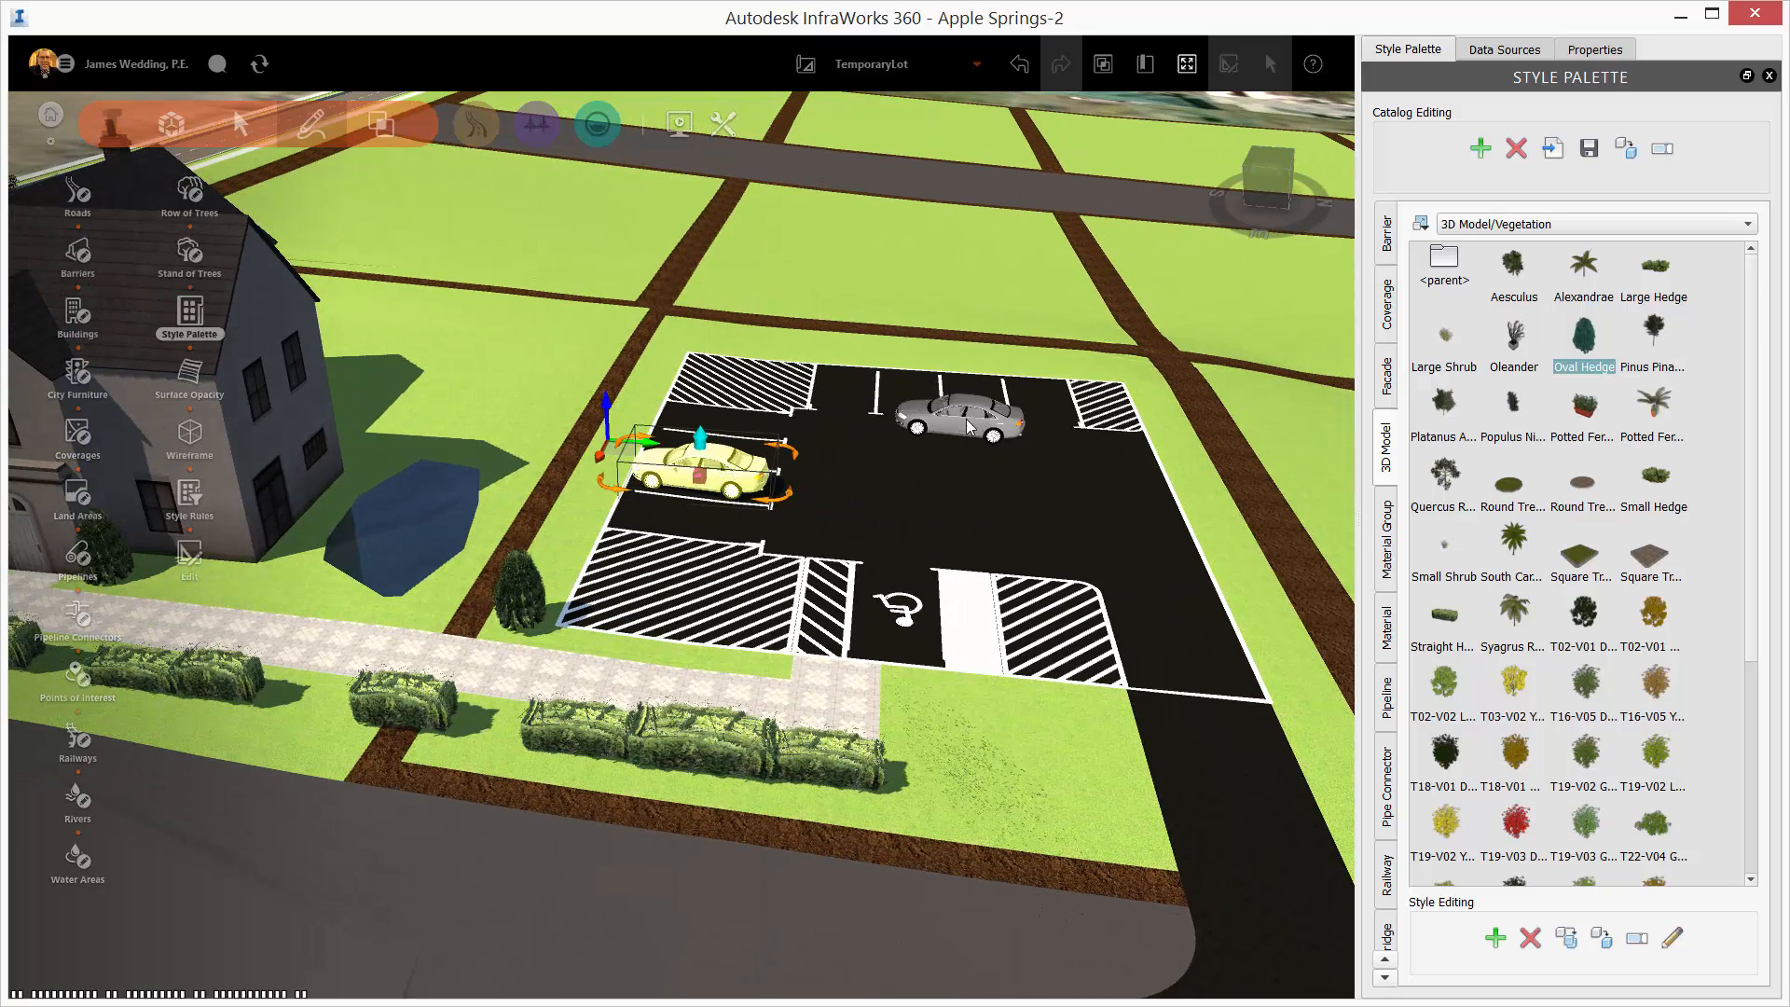
click(909, 542)
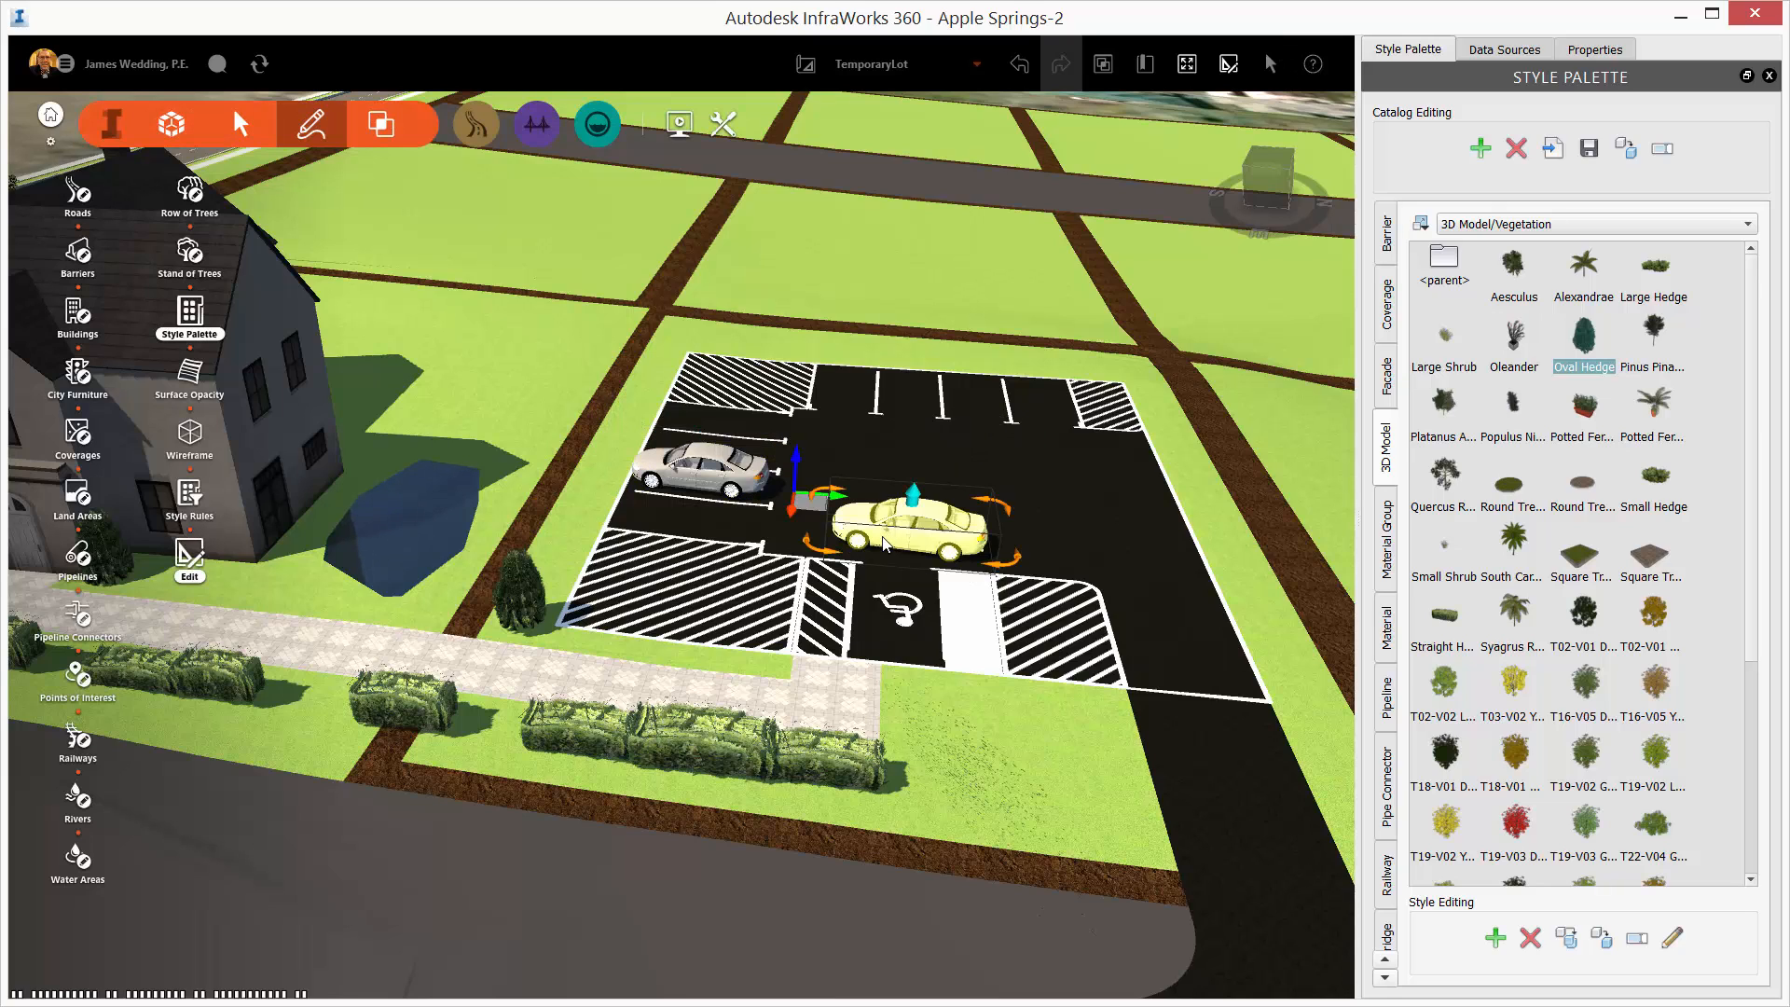
drag(818, 556, 916, 573)
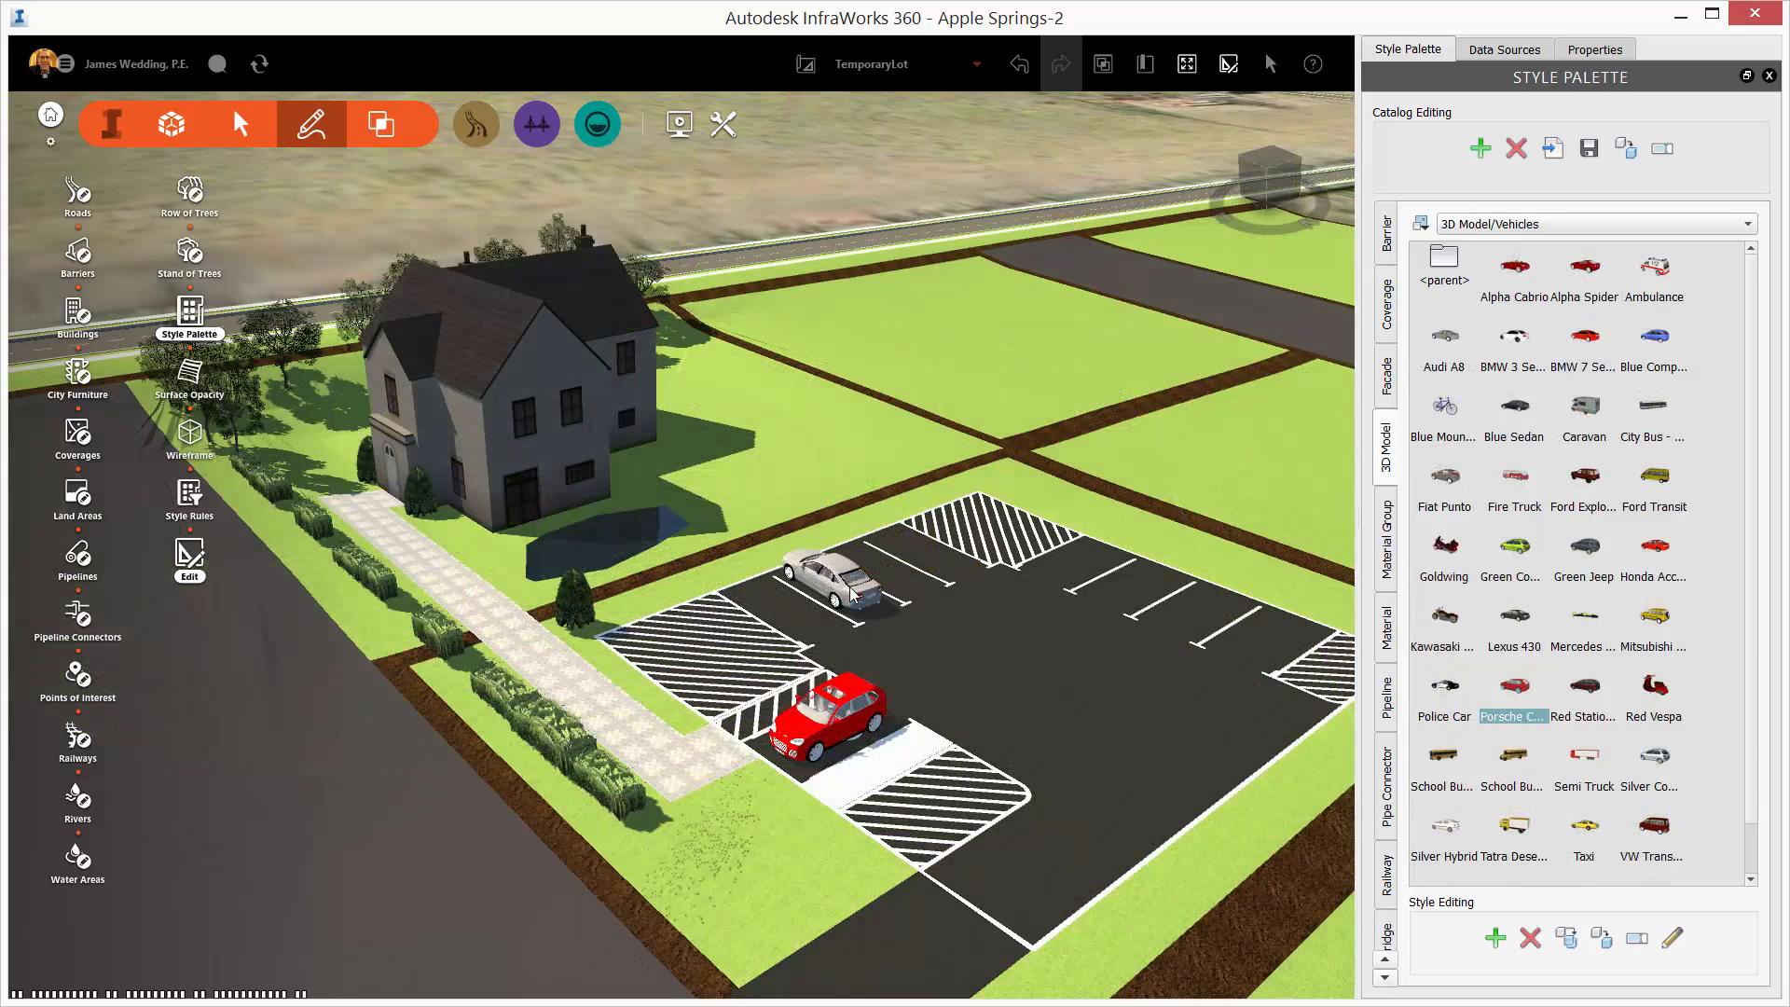
Paste a car copy on the lawn behind the house, restyle it as a 3D Model/Vegetation tree and adjust its height
key(ctrl+v)
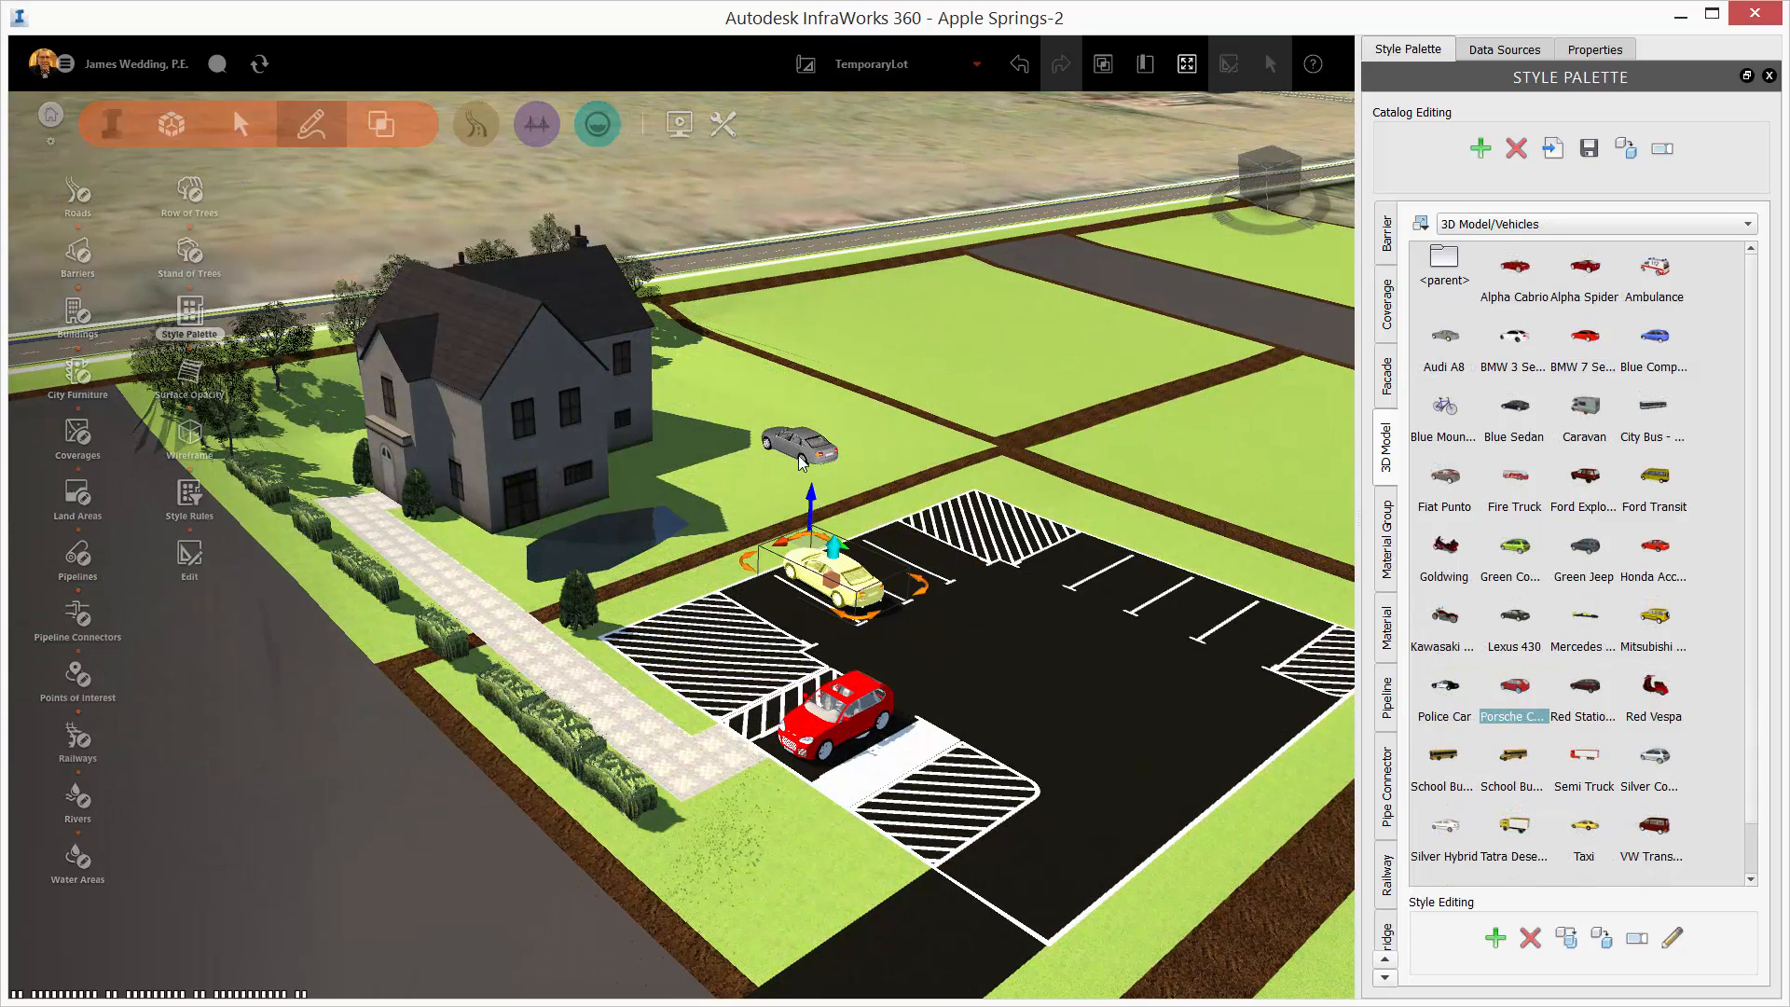
click(1528, 245)
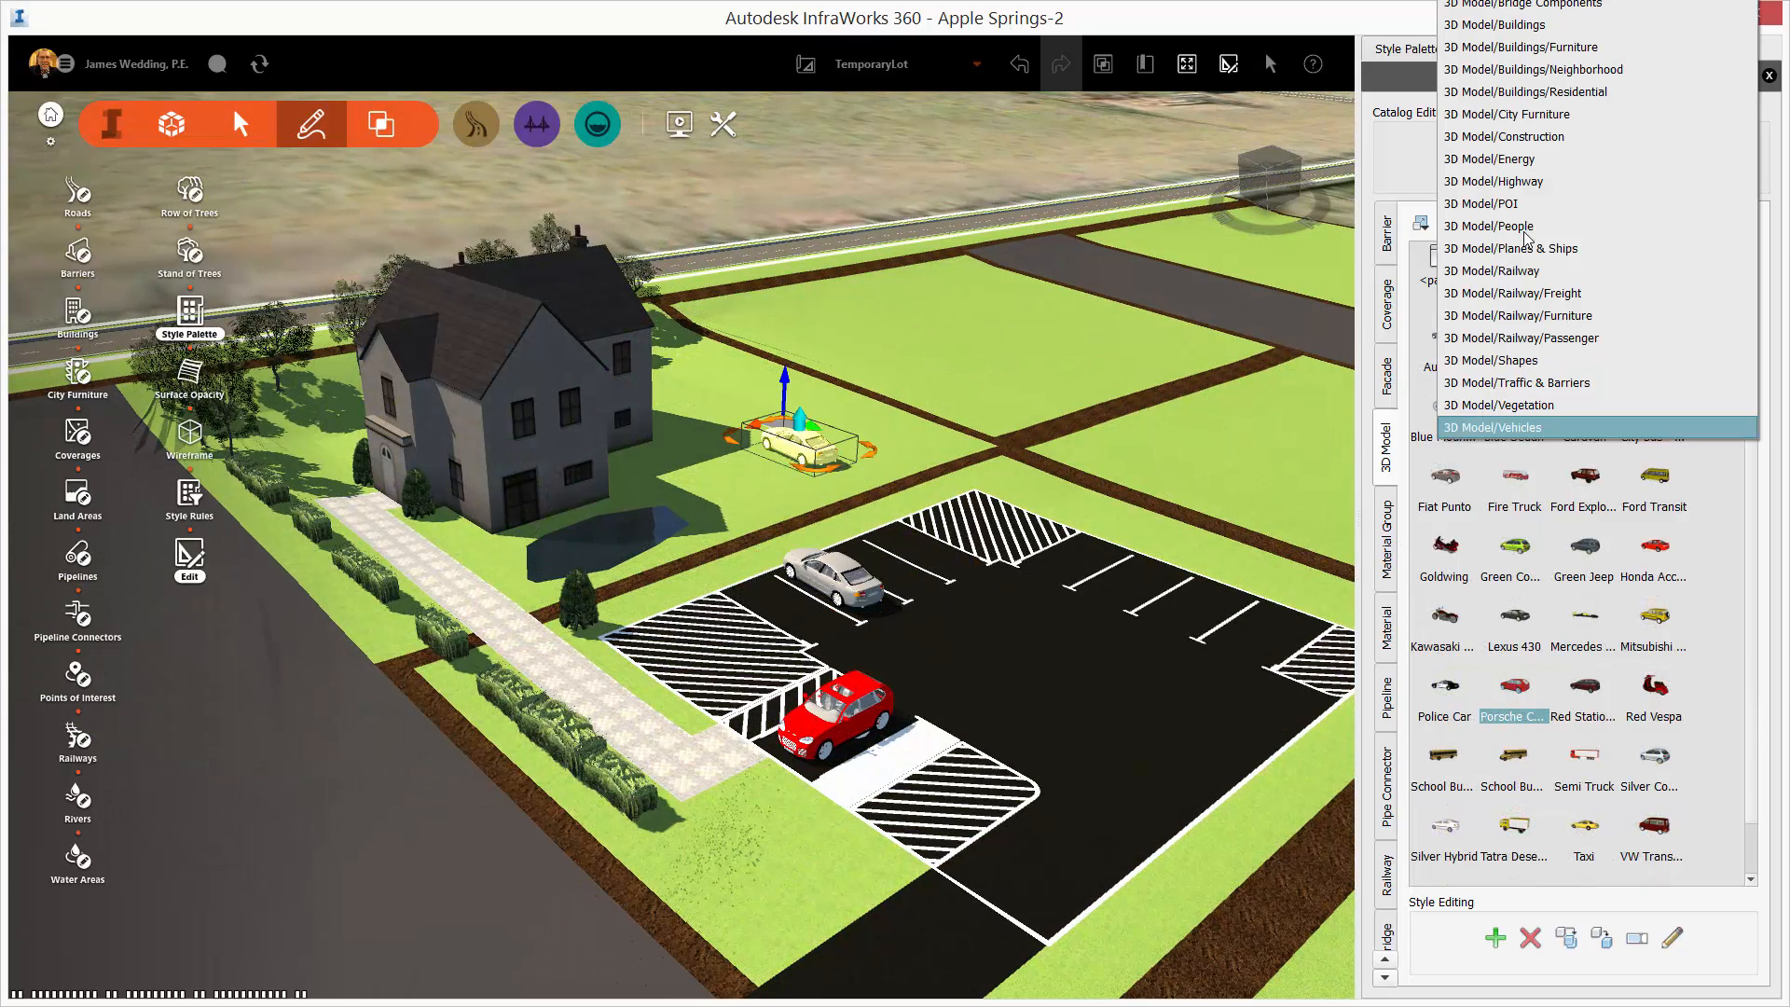
click(1539, 383)
scroll(1734, 709, down, 5)
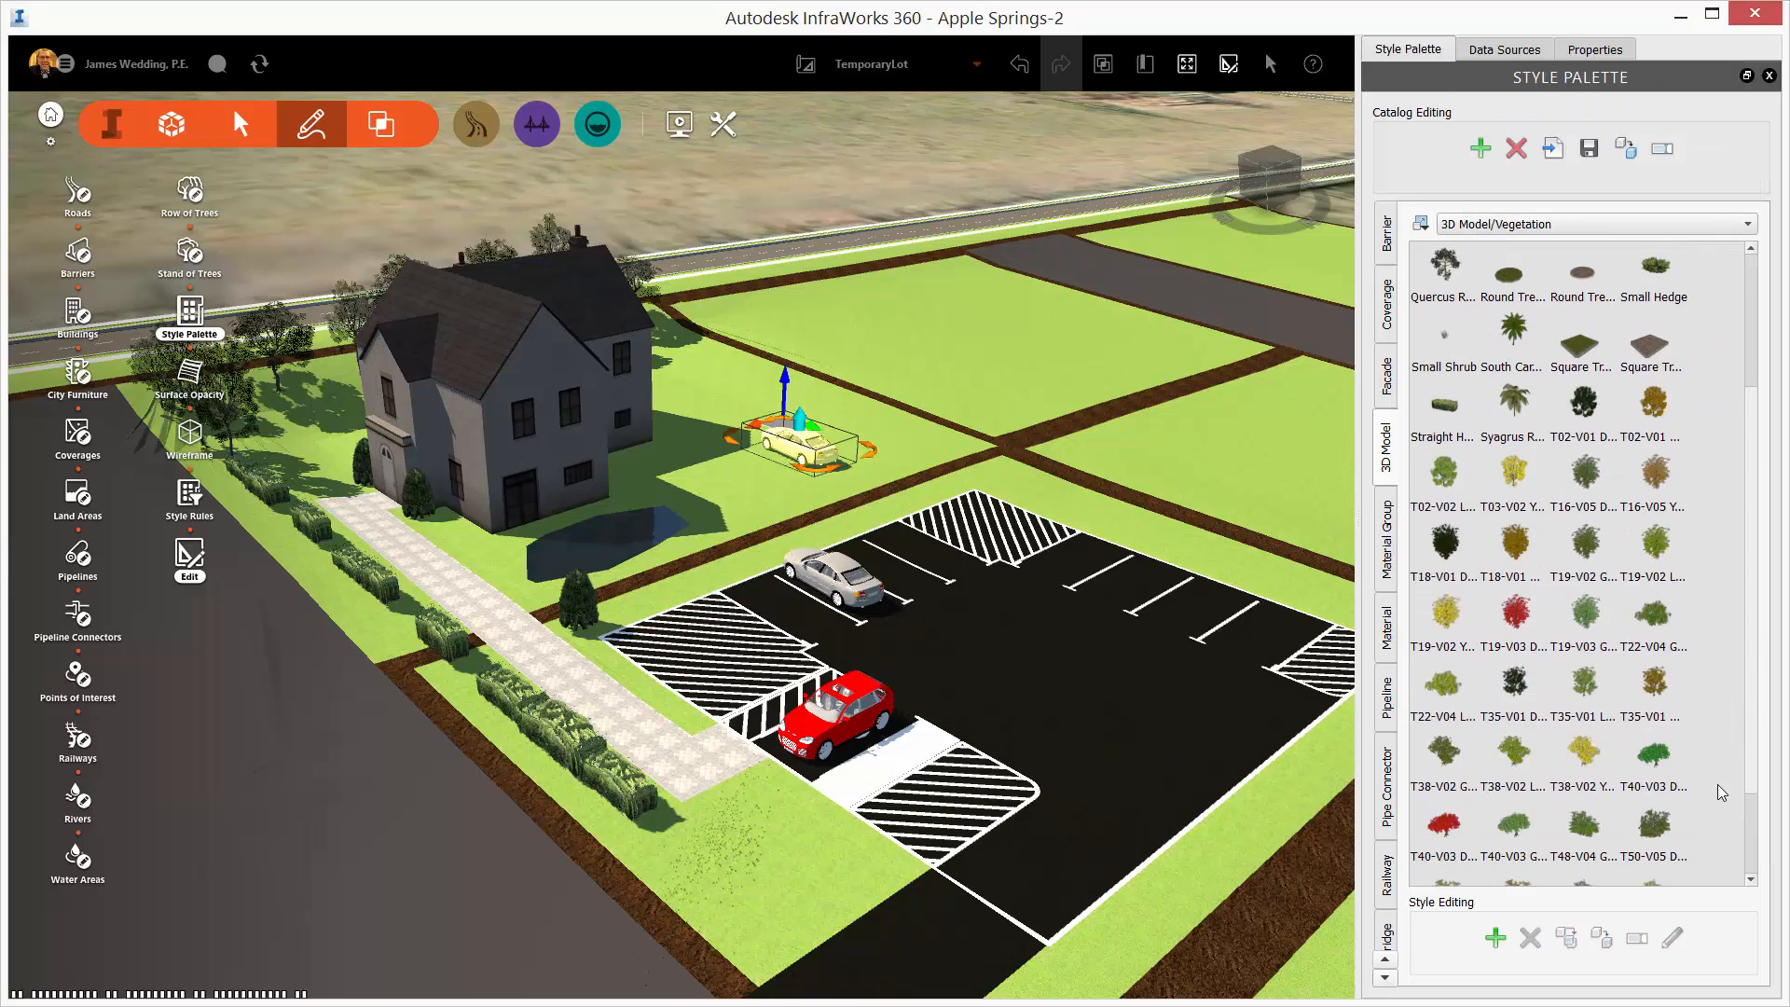
drag(1584, 645, 824, 263)
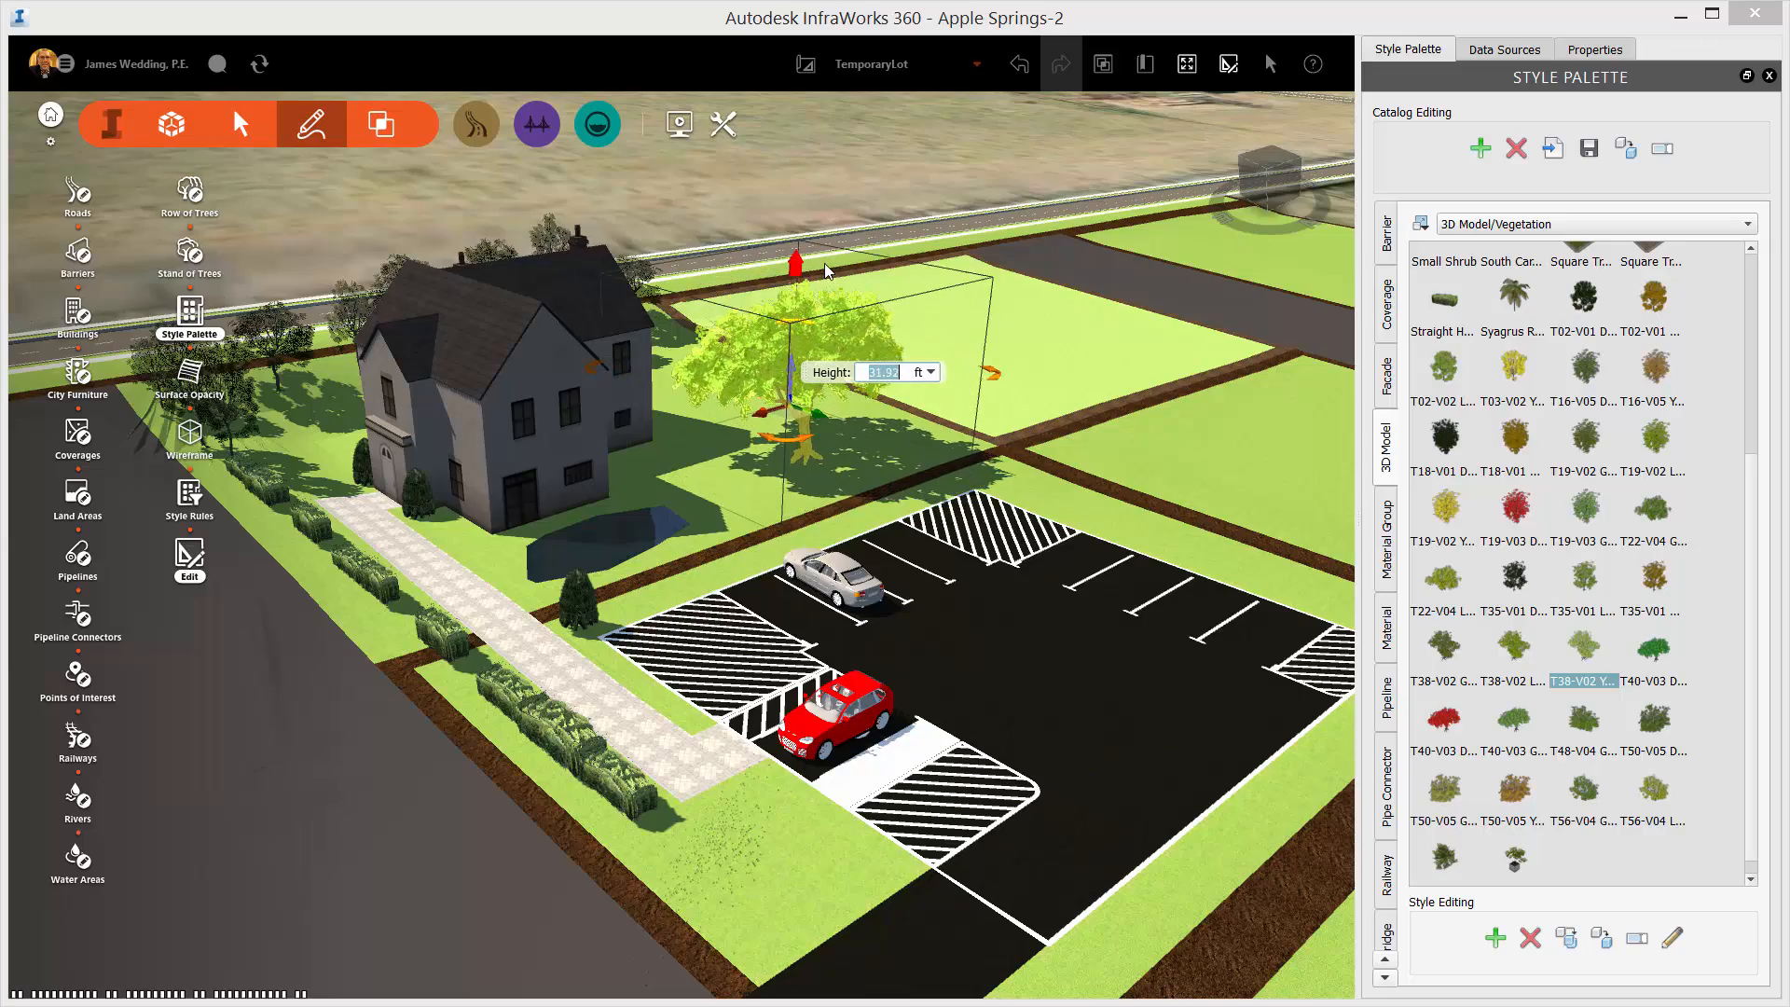
click(849, 487)
drag(874, 499, 776, 498)
click(726, 391)
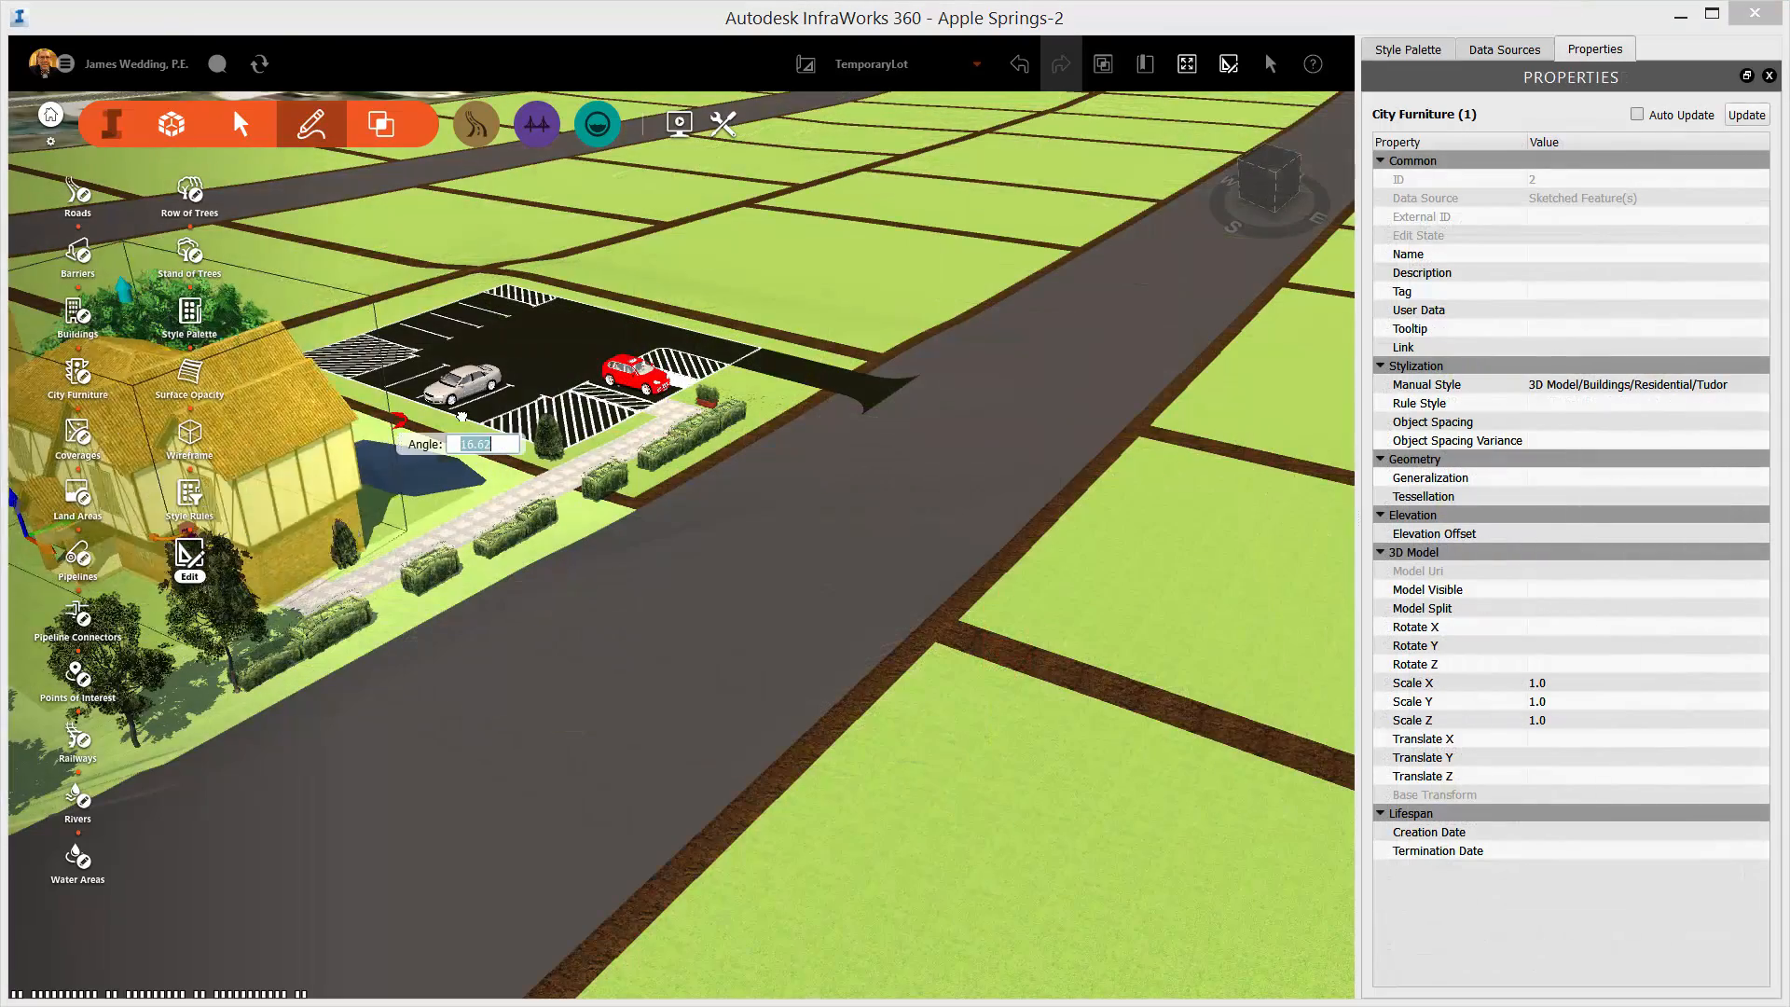
Rotate the Tudor house with its angle handle so its front faces the walkway and street
drag(462, 417, 677, 634)
click(673, 626)
middle_drag(675, 629, 932, 615)
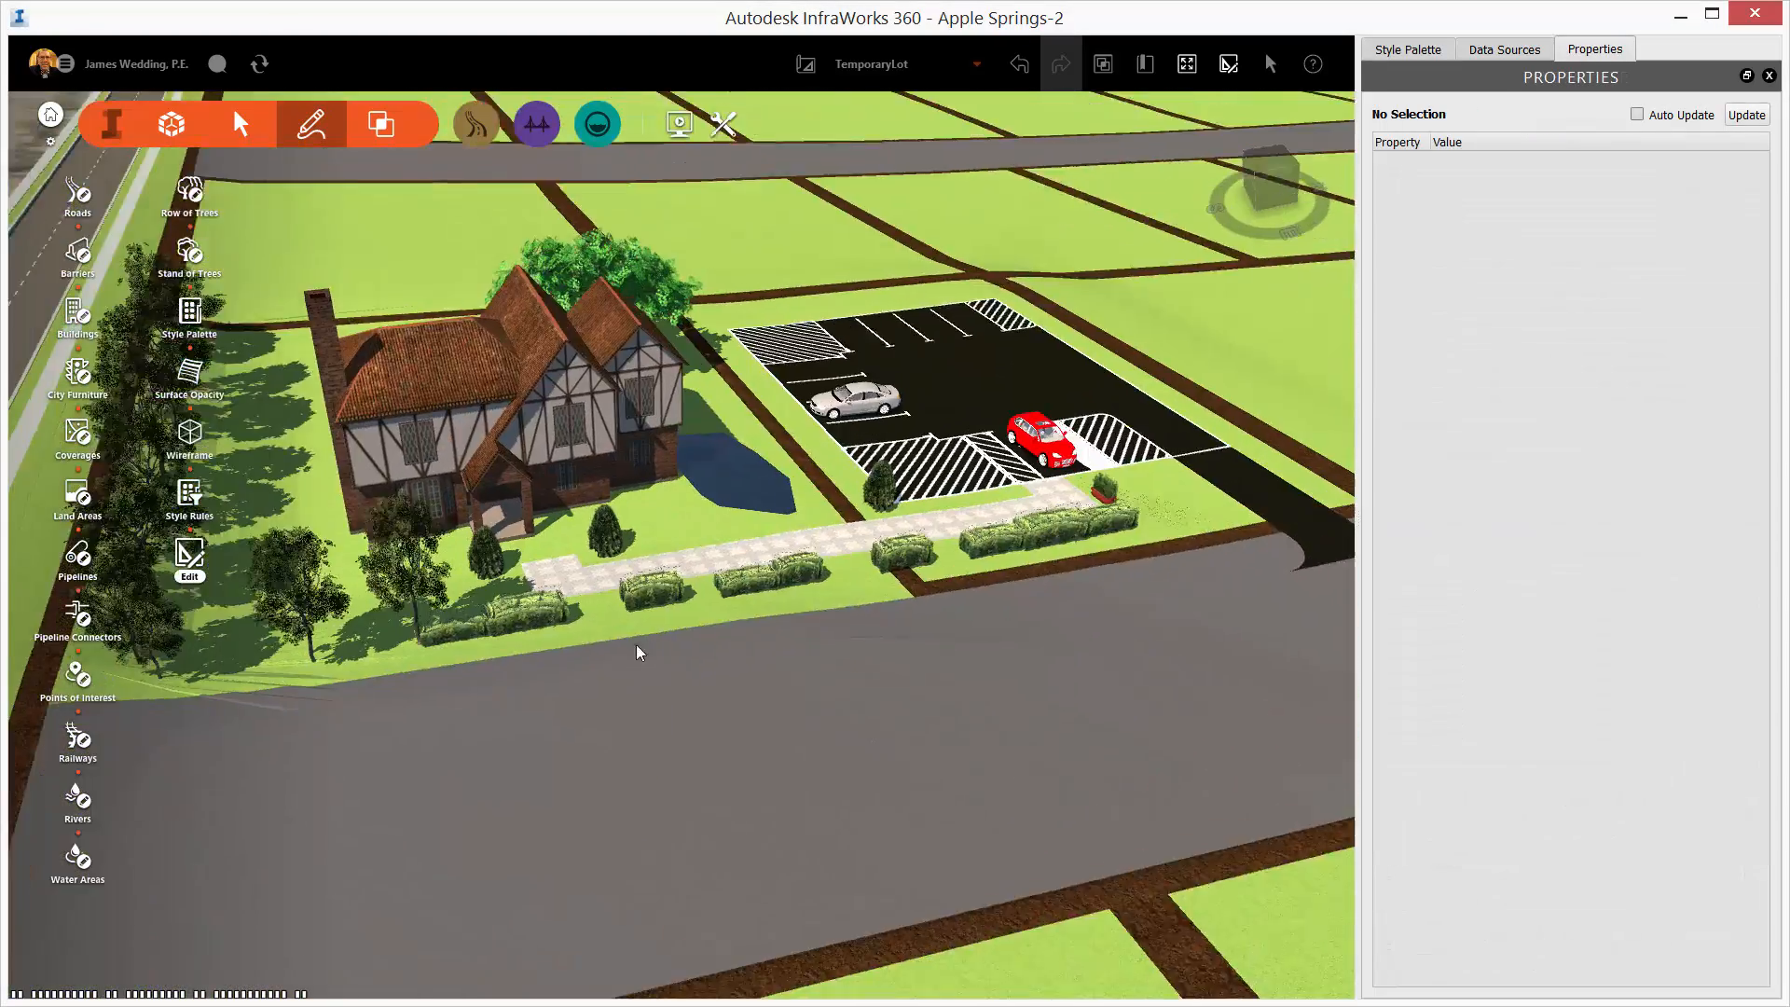